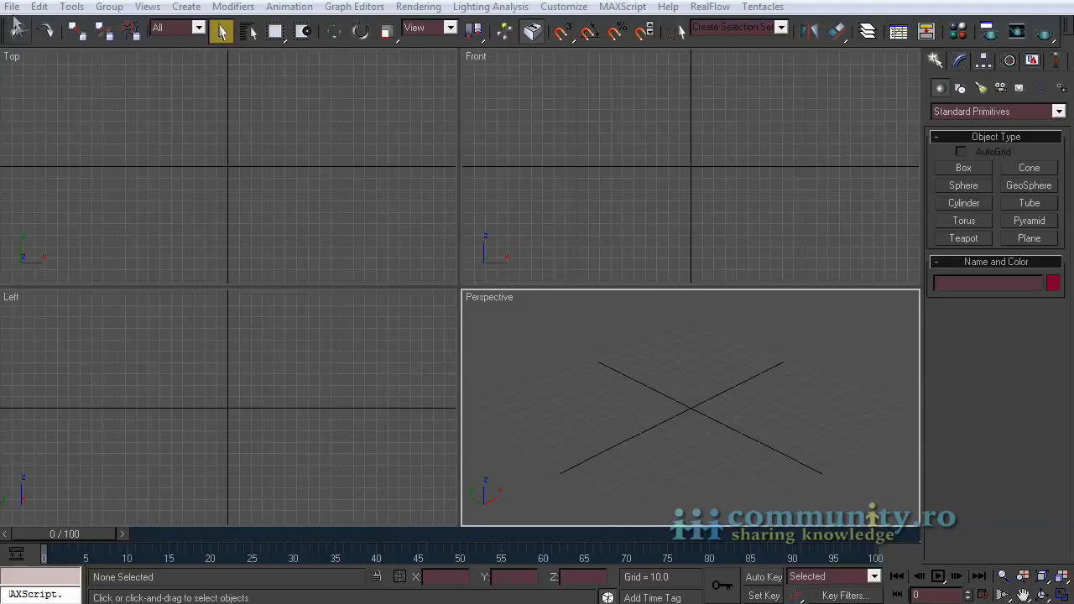
# Try to open the TPFFX_01.max scene, review the missing plug-in files and cancel the loading.
pyautogui.click(13, 6)
pyautogui.moveTo(83, 82)
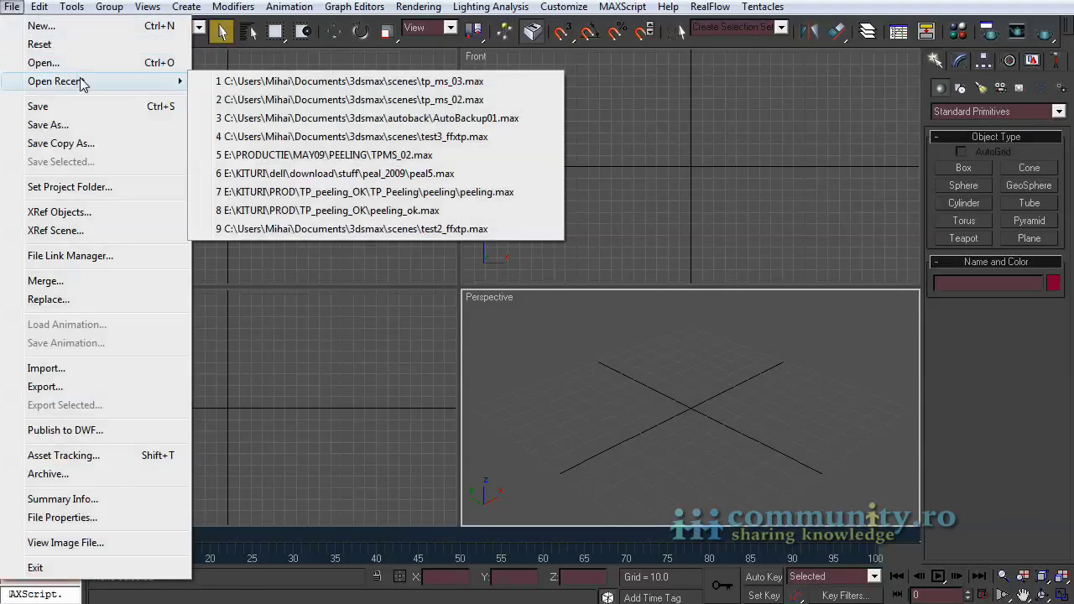
pyautogui.click(72, 64)
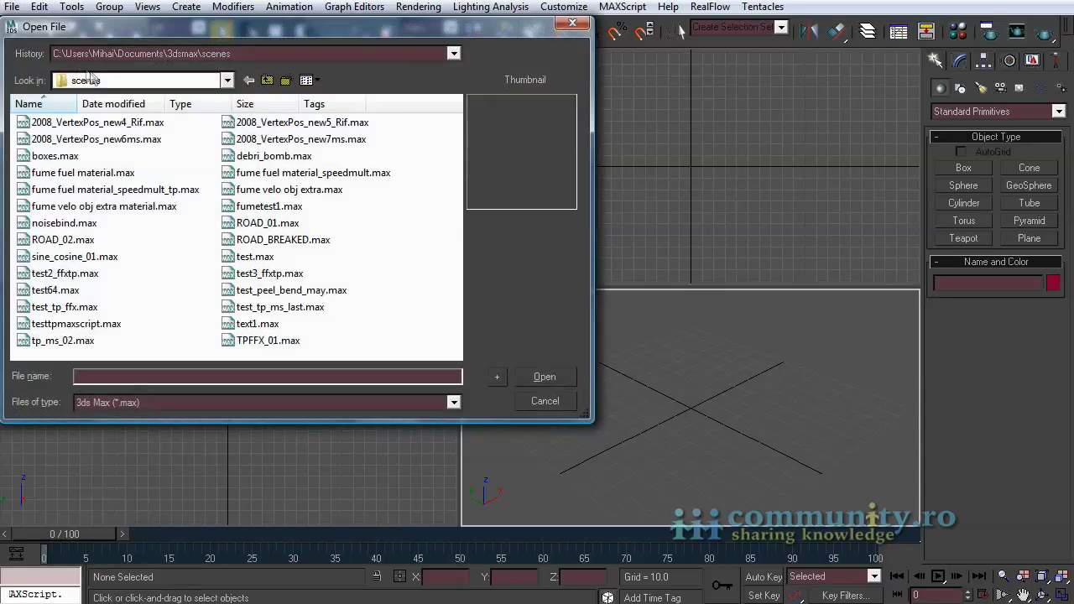
pyautogui.click(285, 340)
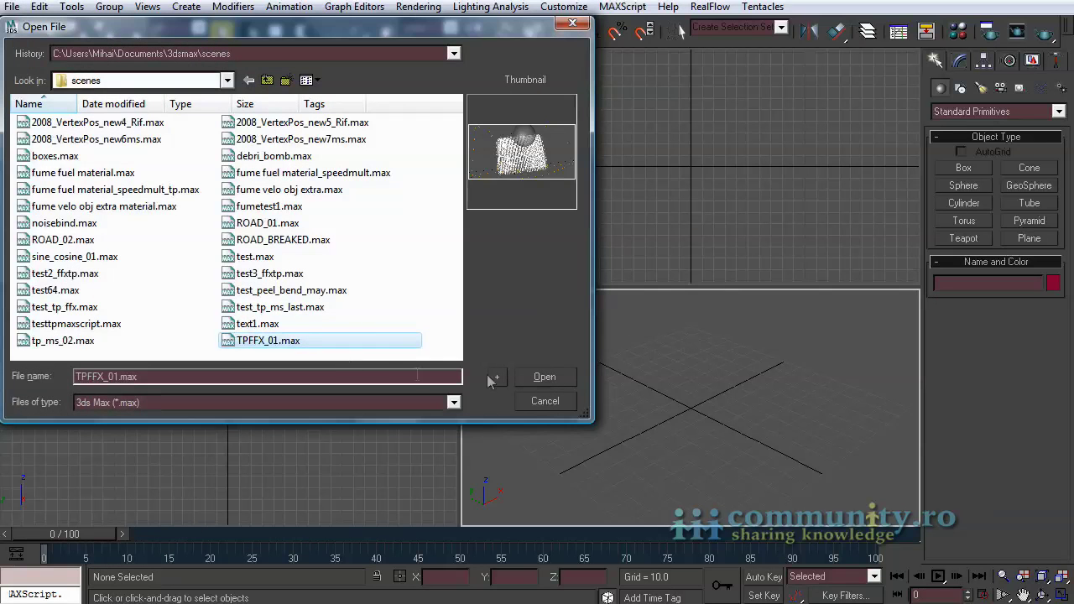
pyautogui.click(545, 376)
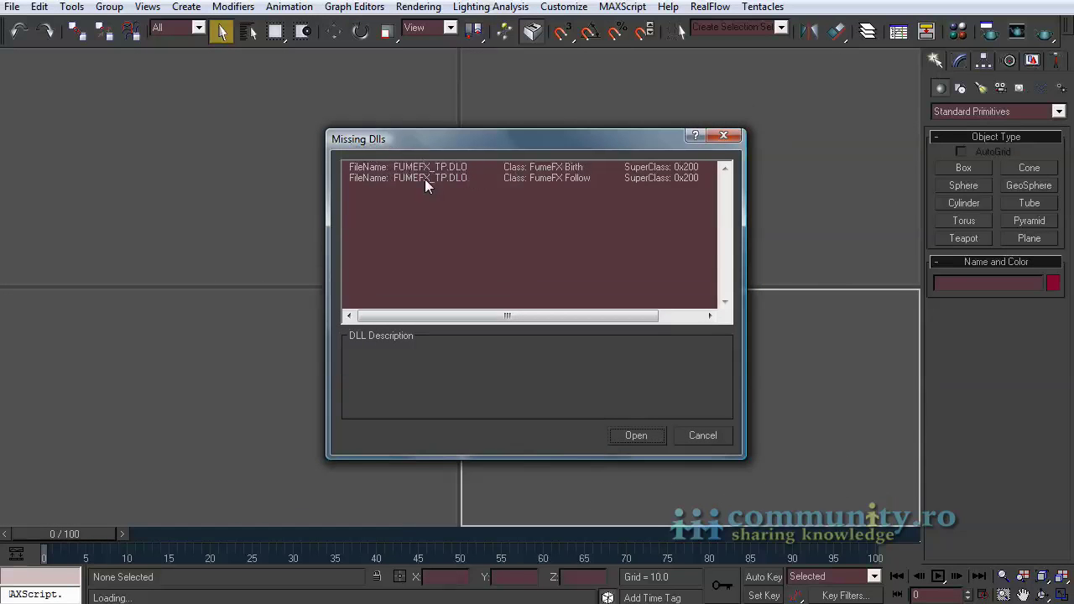
pyautogui.click(703, 436)
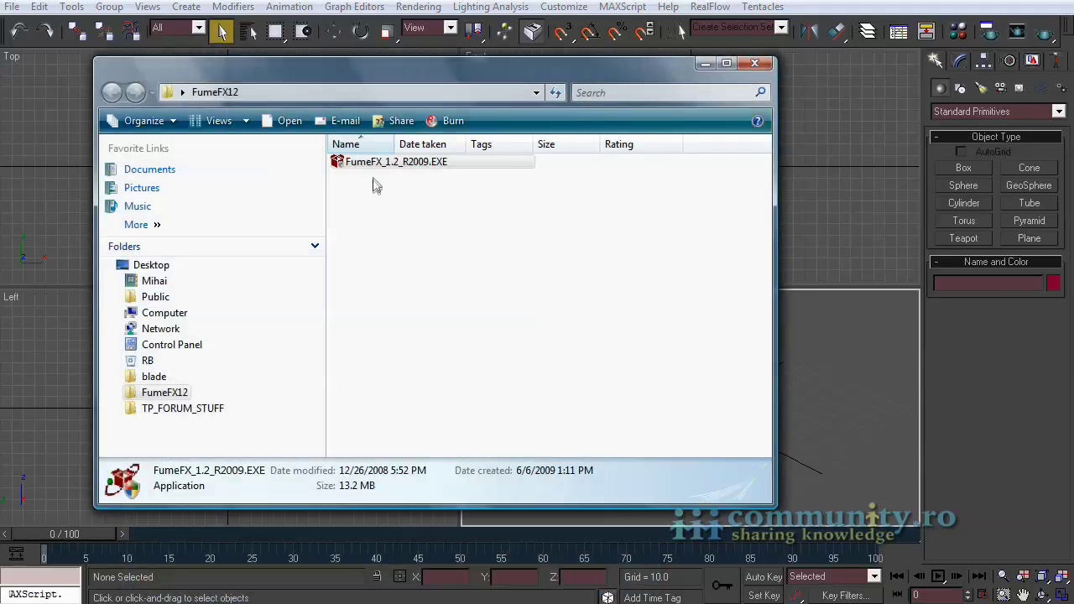
# Run the FumeFX_1.2_R2009.EXE setup in Modify mode, examine the Optional and Optional x64 components, and quit without installing.
pyautogui.doubleClick(379, 165)
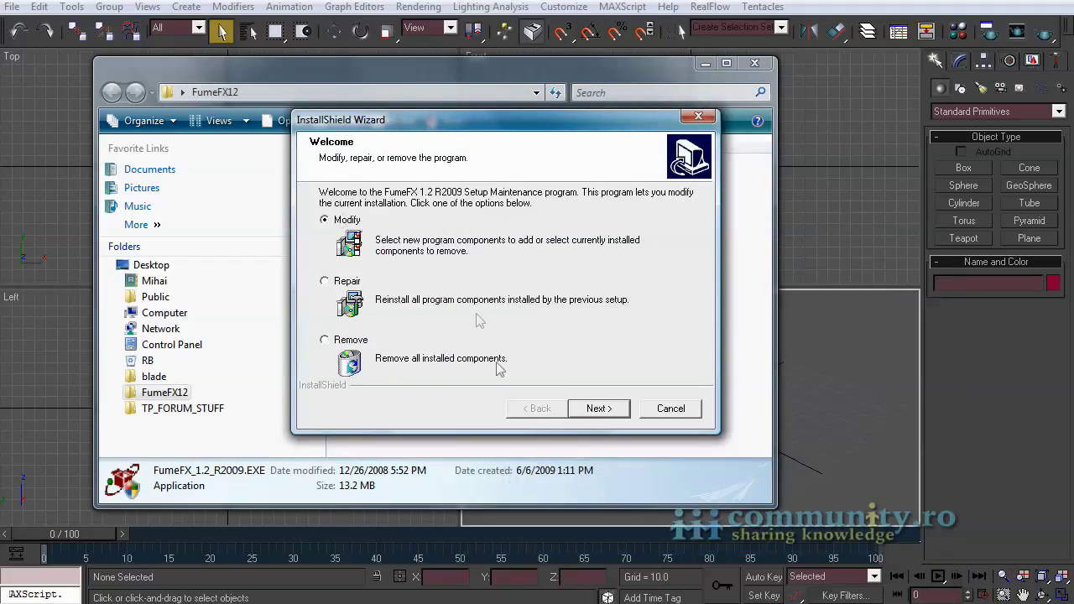
pyautogui.click(608, 408)
pyautogui.moveTo(660, 285); pyautogui.dragTo(407, 154)
pyautogui.click(344, 358)
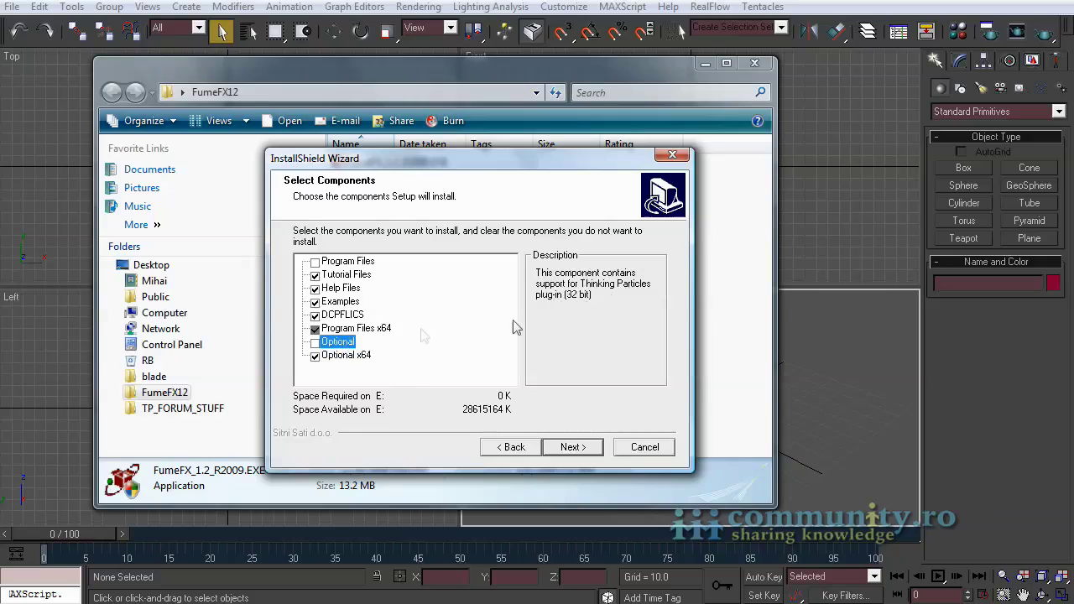
pyautogui.click(365, 355)
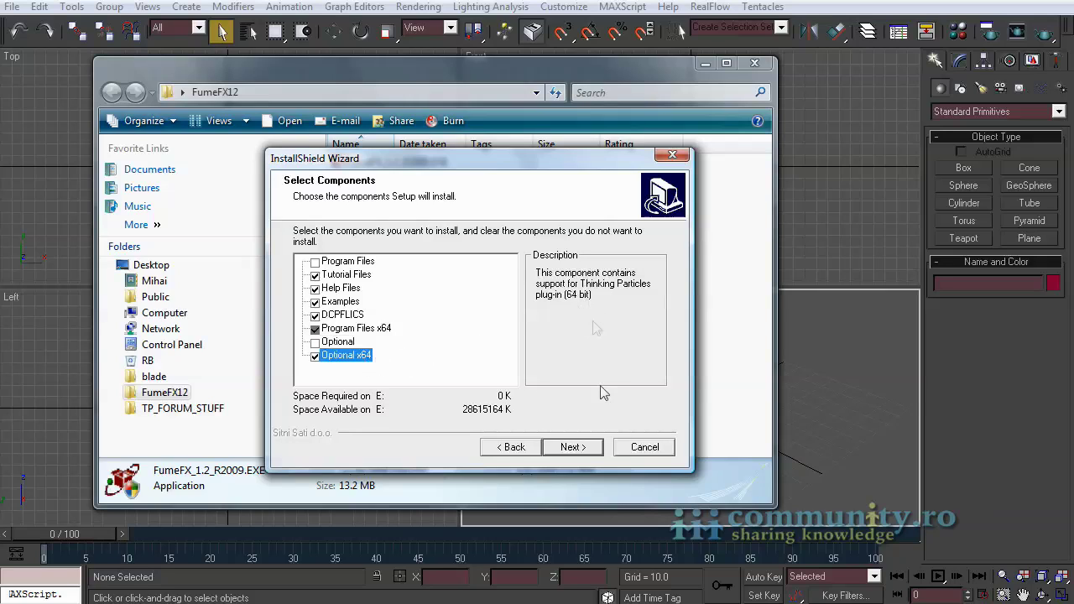
pyautogui.click(656, 448)
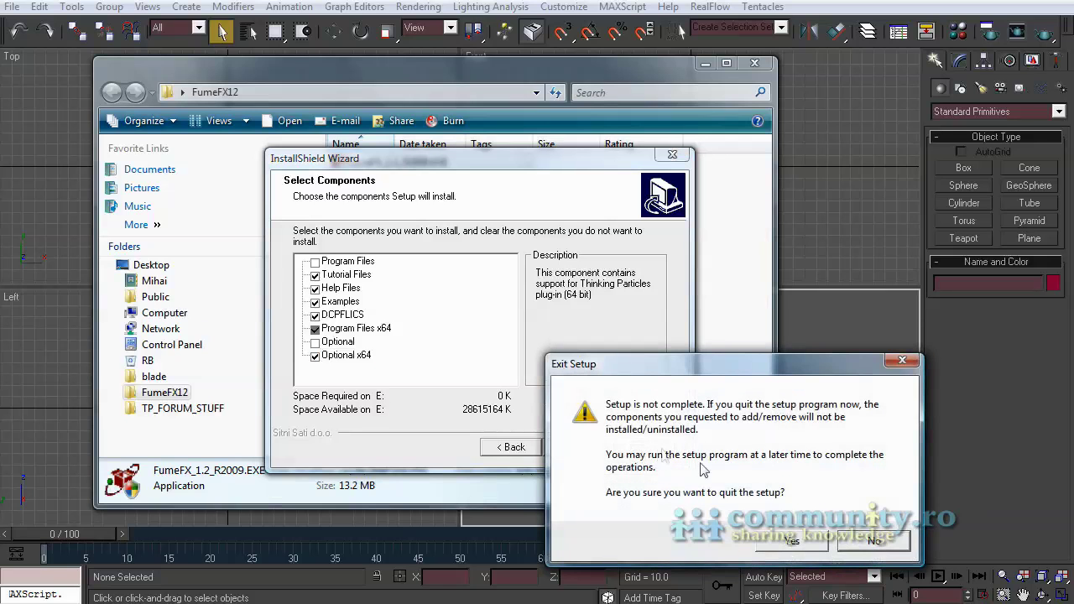
pyautogui.click(780, 537)
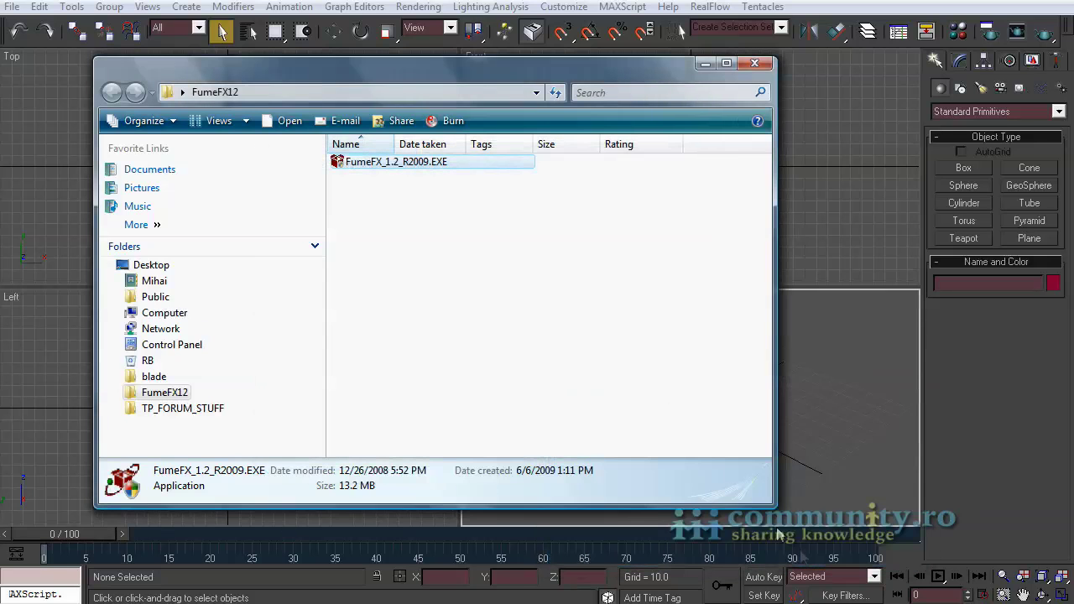
pyautogui.click(754, 63)
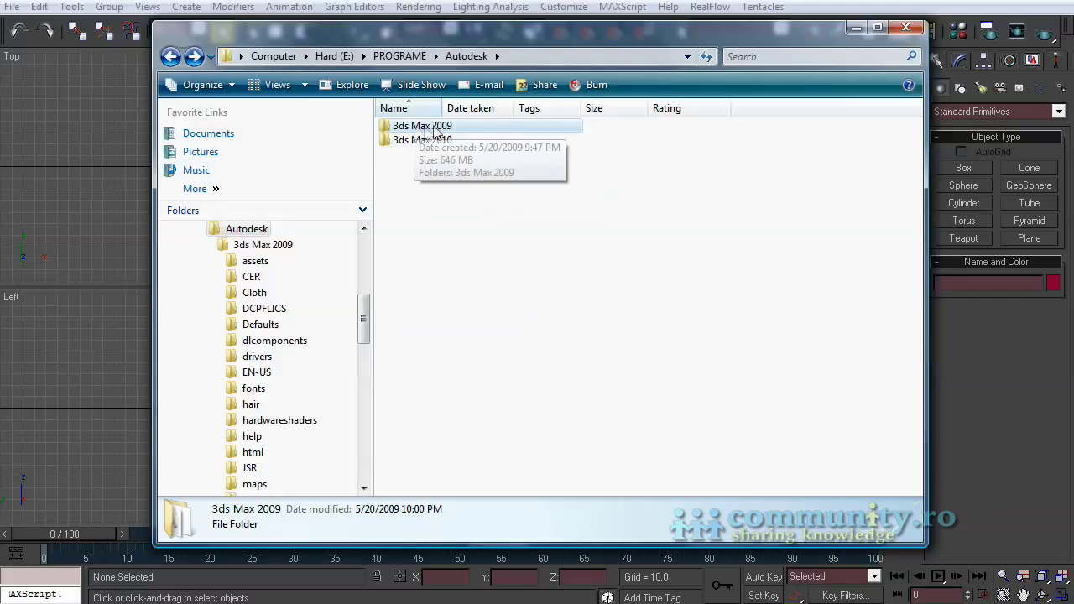
# Check the plugins\AfterWorks\Optional folder of the 3ds Max 2009 installation for the FumeFX Thinking Particles plug-in file.
pyautogui.doubleClick(435, 128)
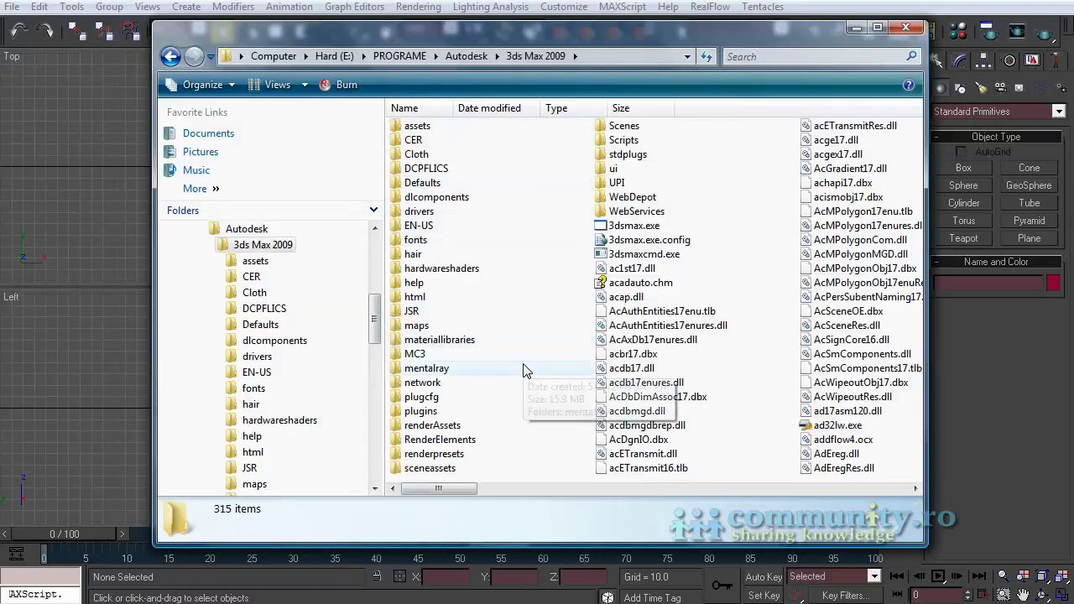
pyautogui.doubleClick(424, 411)
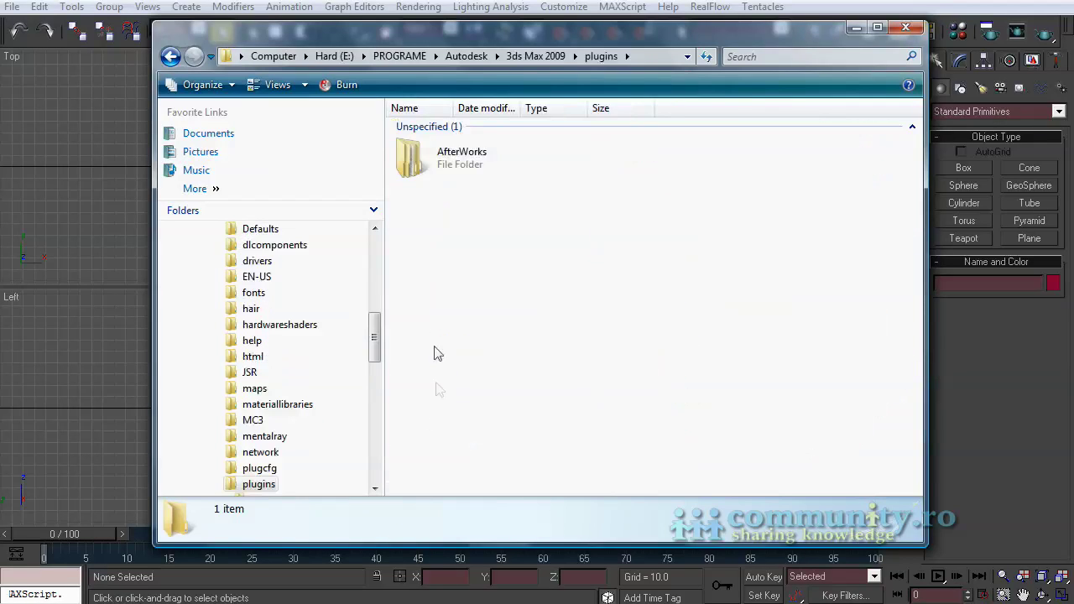
pyautogui.doubleClick(411, 164)
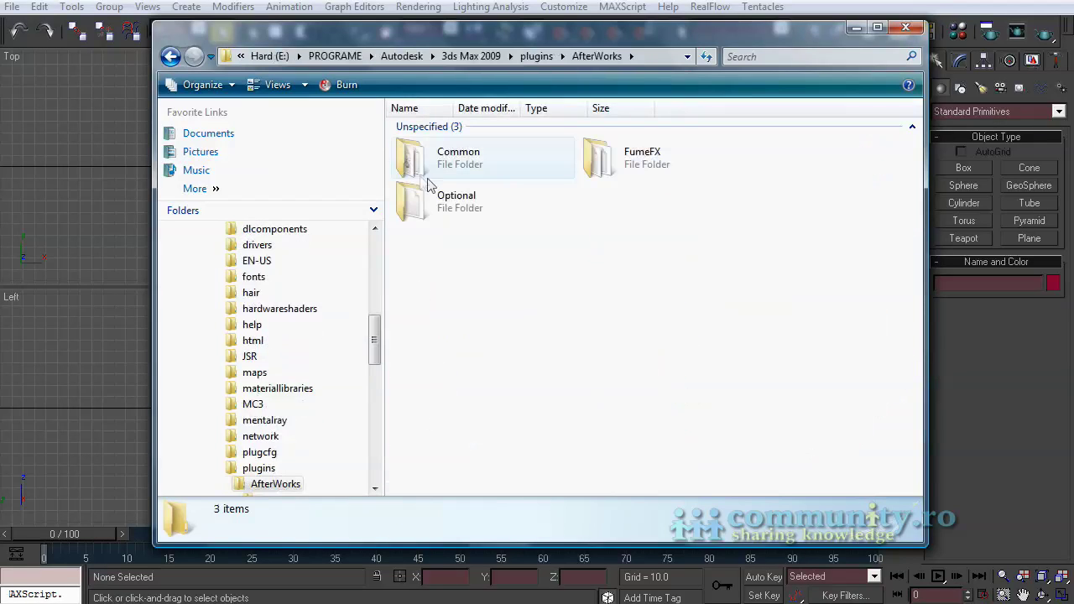
pyautogui.doubleClick(422, 211)
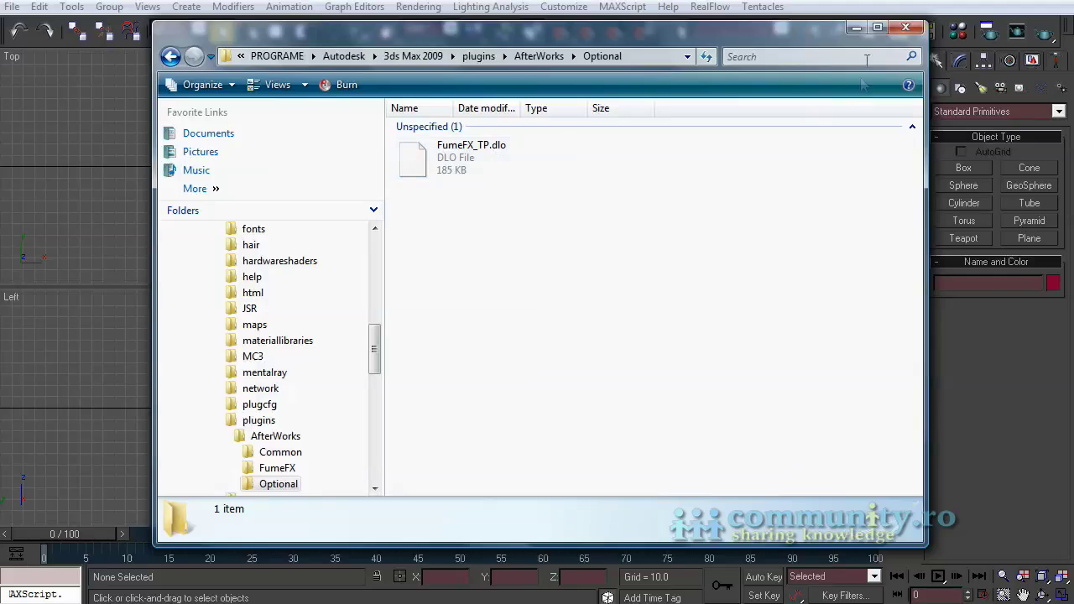
pyautogui.click(904, 28)
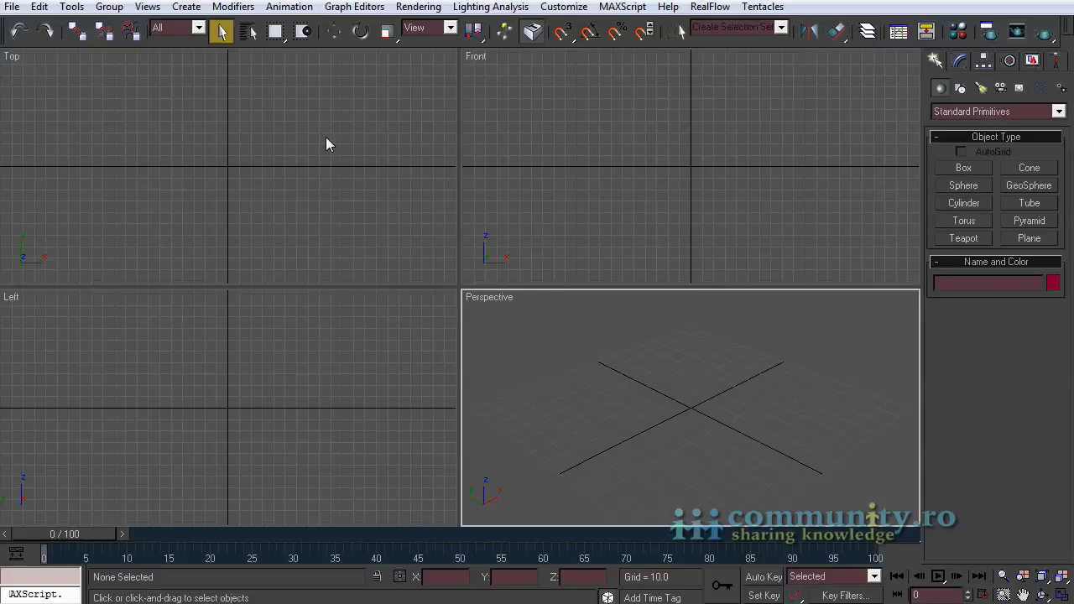
# Open the Plug-in Manager and look through the FumeFX entries in the plug-in list.
pyautogui.click(572, 9)
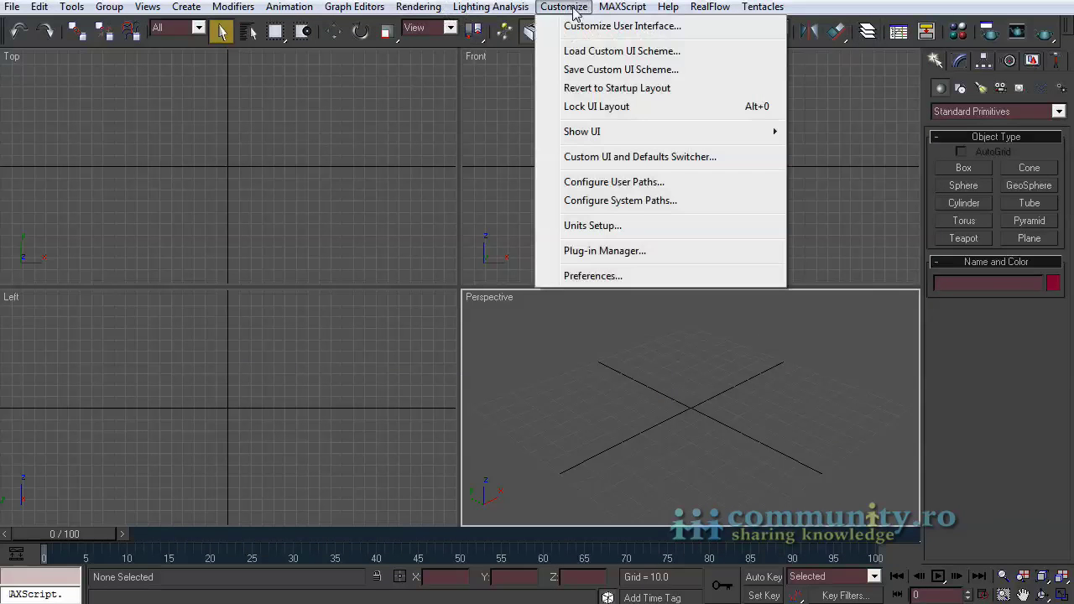
pyautogui.click(619, 251)
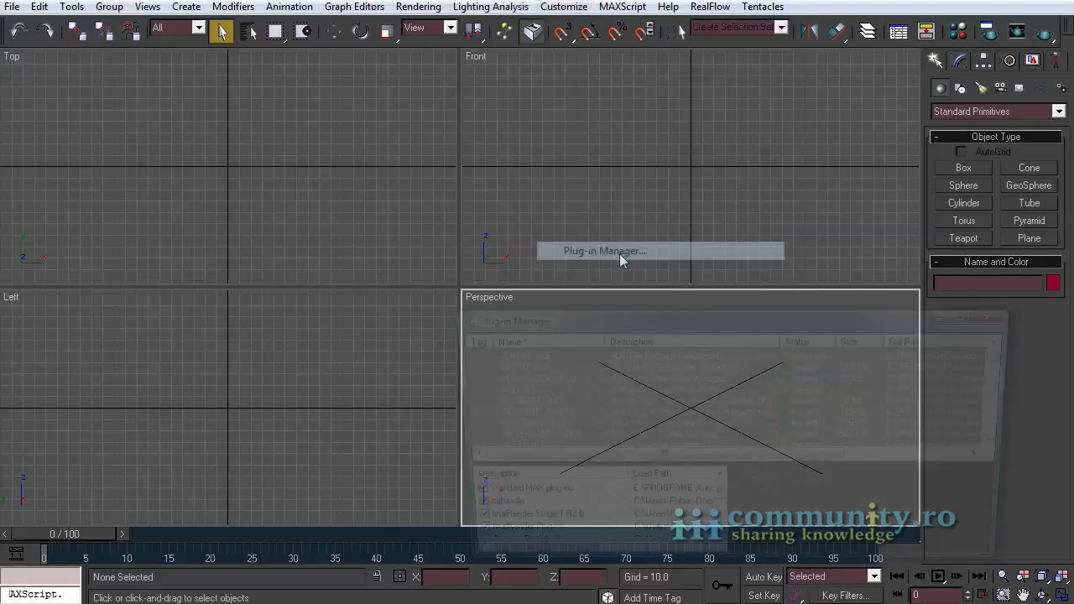
pyautogui.moveTo(669, 309); pyautogui.dragTo(422, 63)
pyautogui.moveTo(767, 104); pyautogui.dragTo(768, 186)
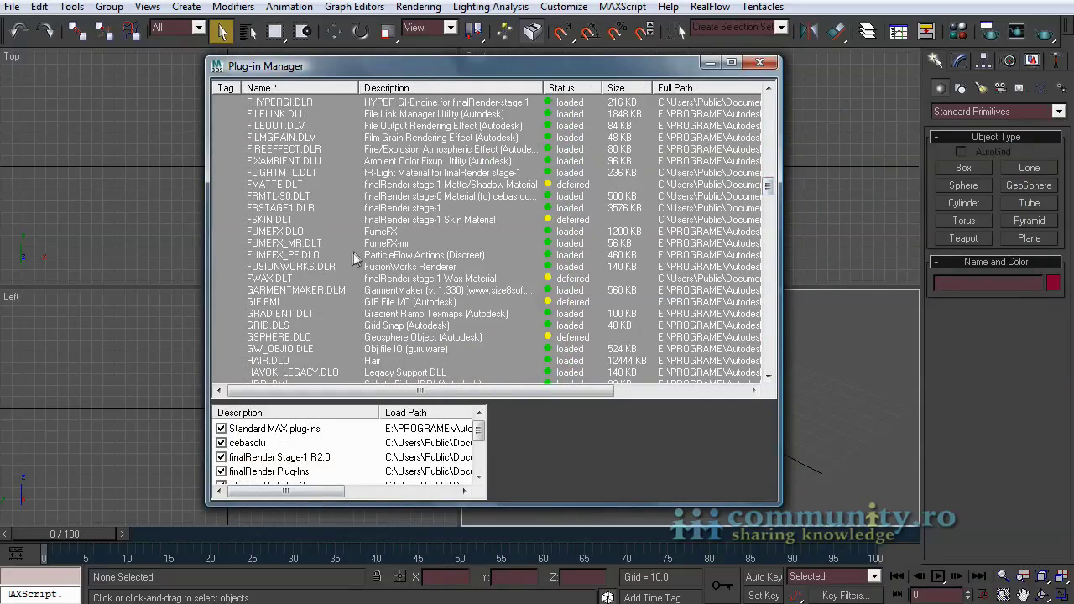
# Load the new plug-in FumeFX_TP.dlo from the 3ds Max 2009 plugins\AfterWorks\Optional folder.
pyautogui.rightClick(351, 253)
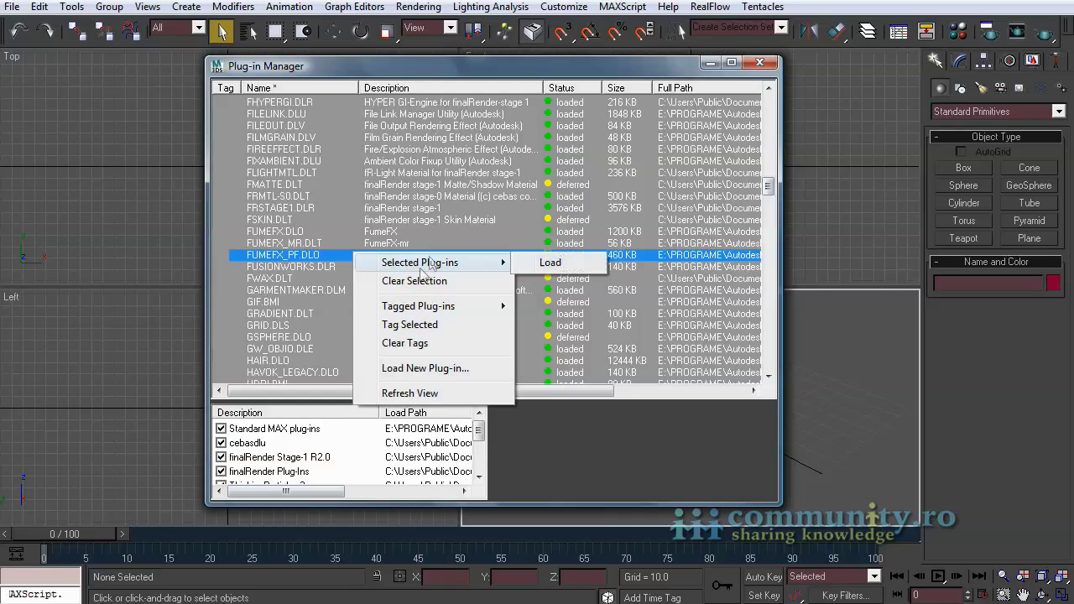
pyautogui.click(425, 369)
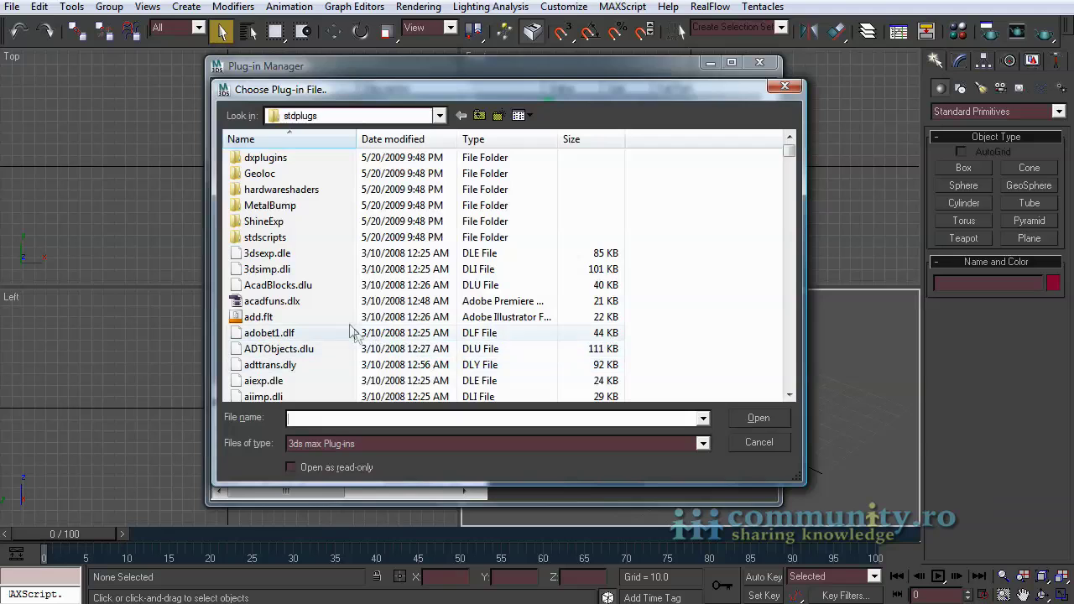
pyautogui.click(479, 116)
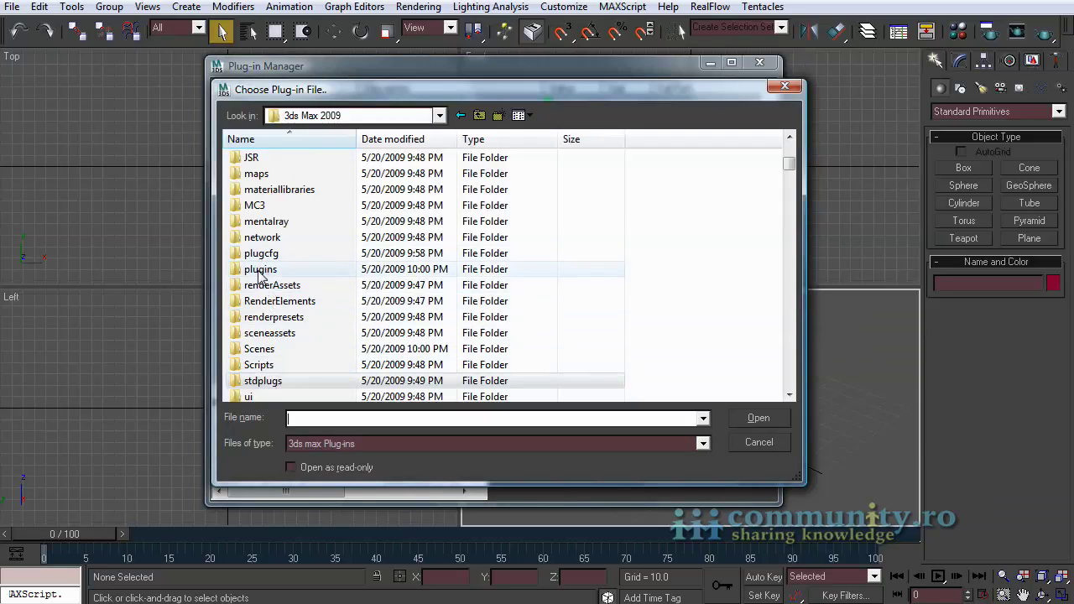
pyautogui.doubleClick(261, 269)
pyautogui.doubleClick(263, 159)
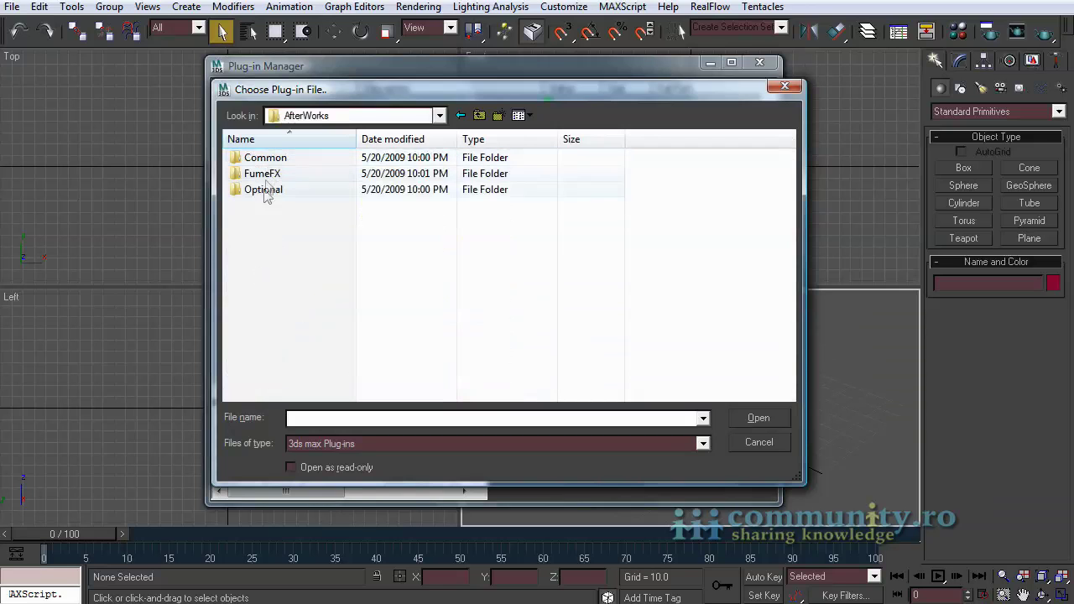
pyautogui.doubleClick(267, 188)
pyautogui.click(278, 161)
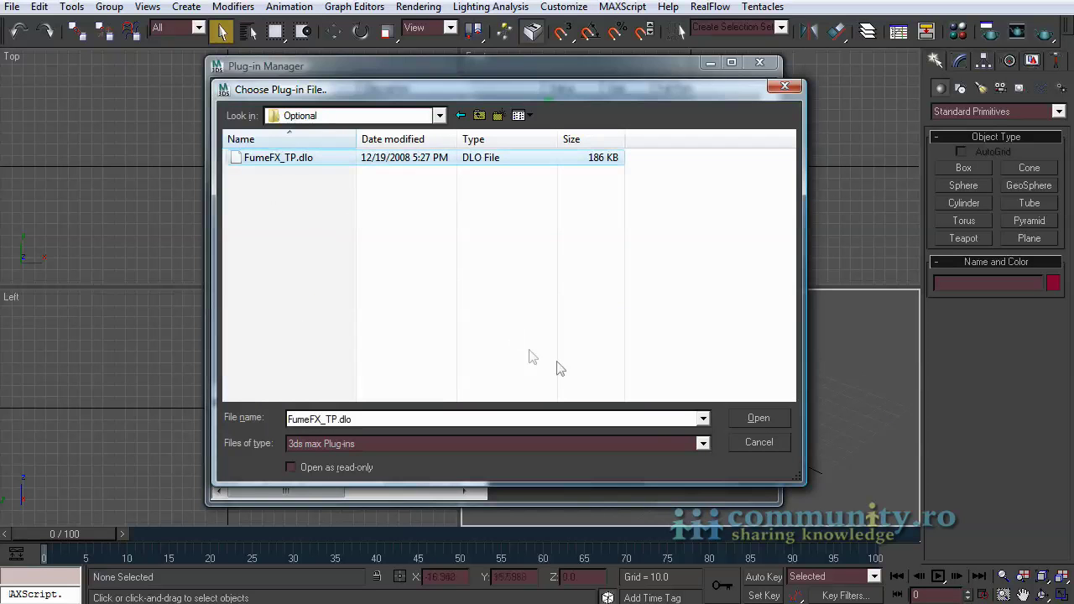
pyautogui.click(754, 419)
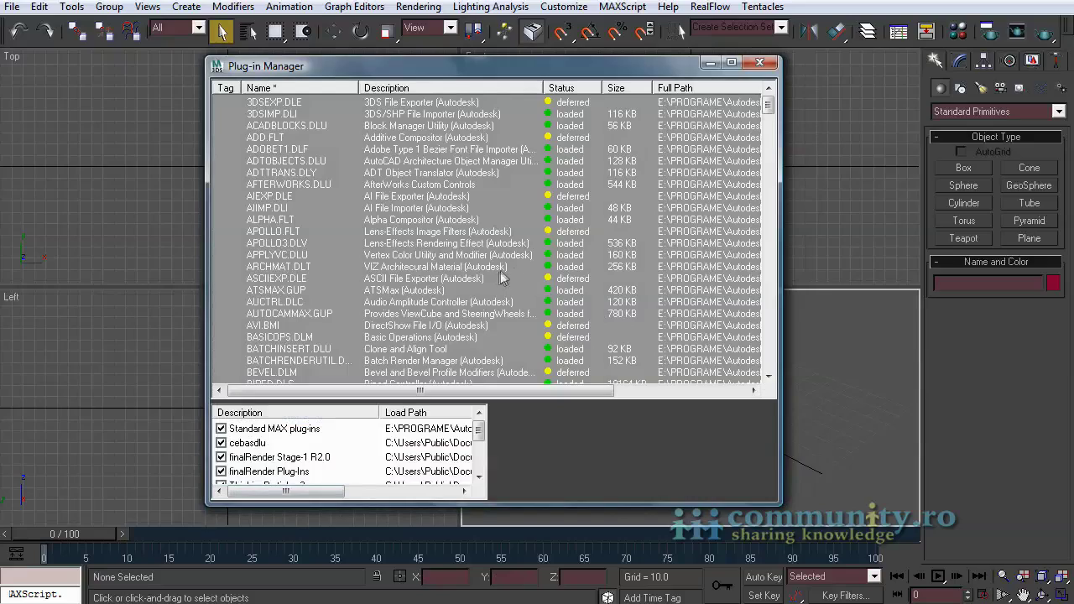
# Check the load status of FUMEFX_TP.DLO in the plug-in list and close the Plug-in Manager.
pyautogui.scroll(-20, 520, 275)
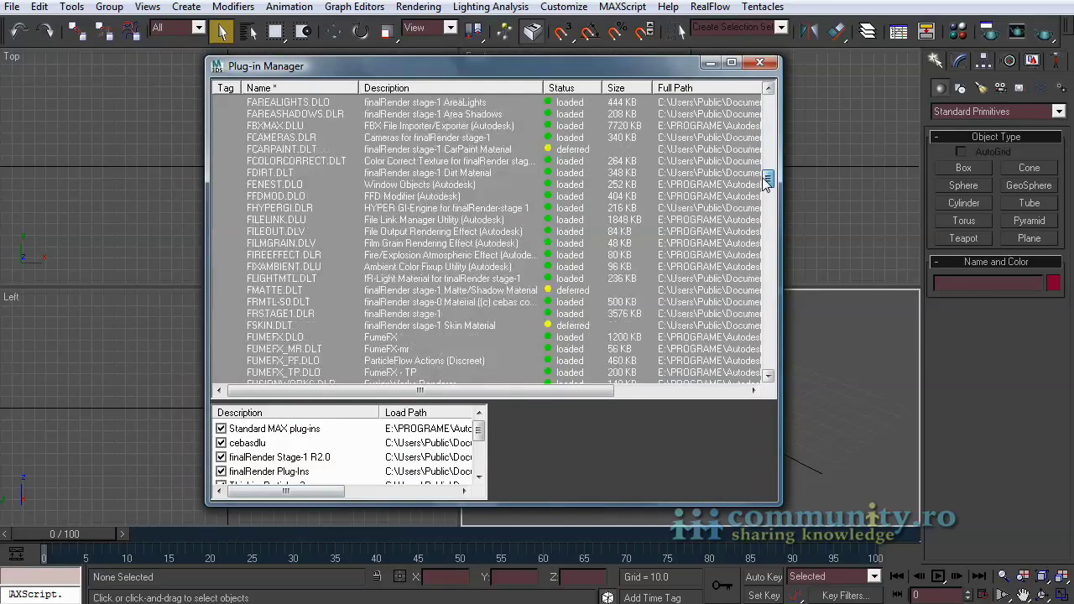
pyautogui.click(300, 291)
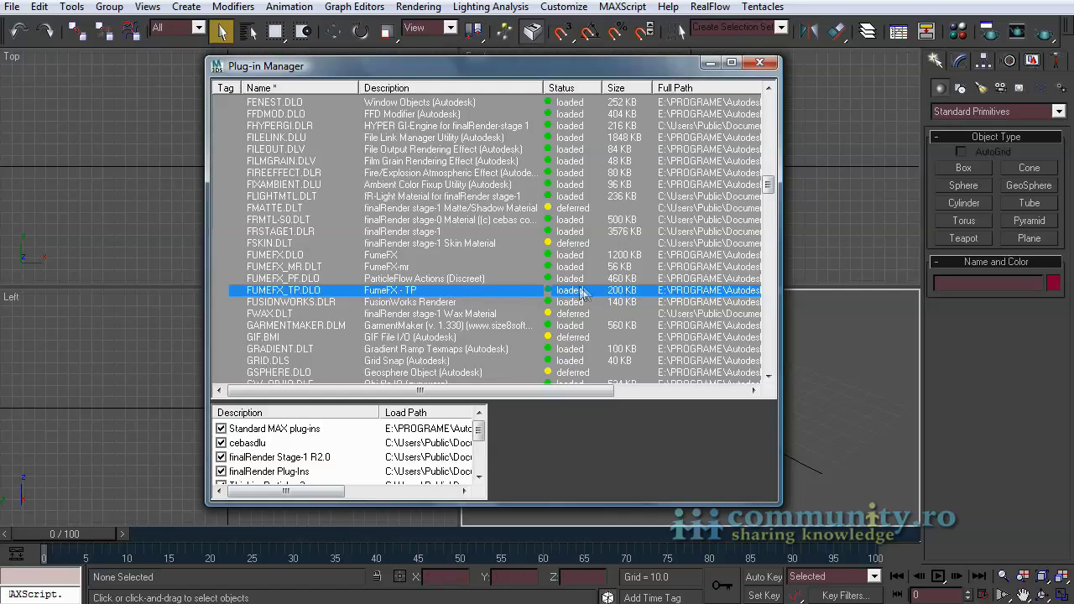
pyautogui.click(760, 63)
# Open the scene file TPFFX_01.max.
pyautogui.click(17, 7)
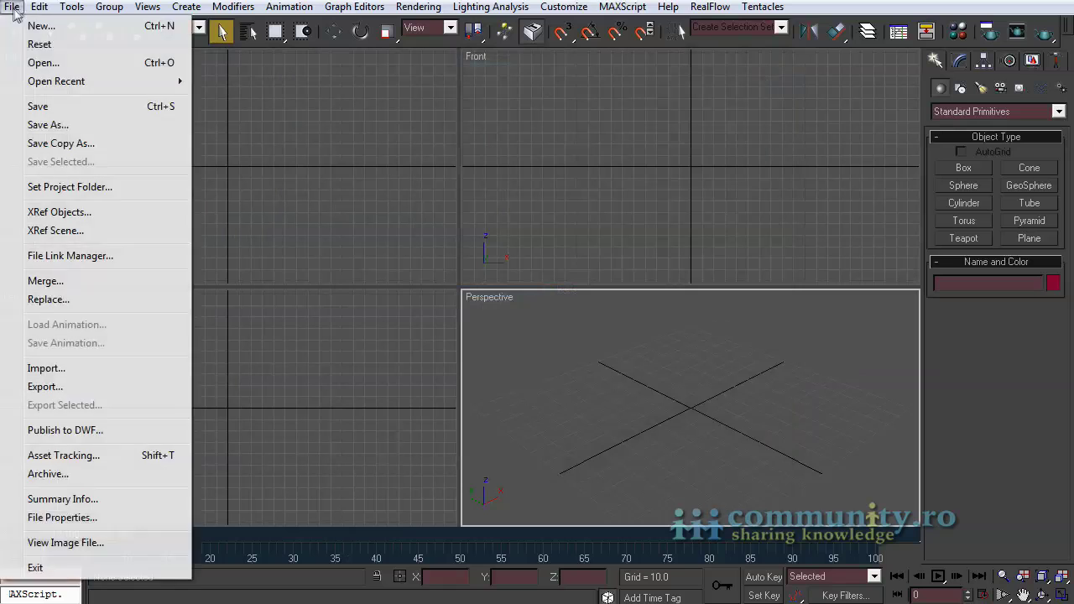
pyautogui.click(37, 62)
pyautogui.click(279, 339)
pyautogui.click(545, 378)
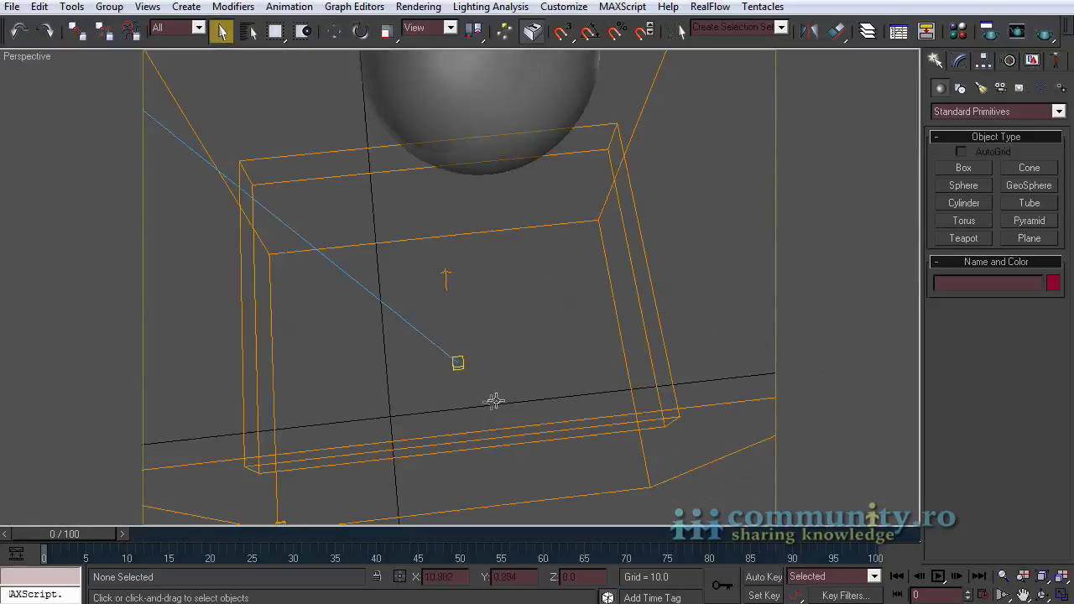
# Play the particle simulation, stop at frame 48 and inspect the particles around the sphere from several angles.
pyautogui.moveTo(85, 532); pyautogui.dragTo(175, 537)
pyautogui.click(938, 577)
pyautogui.click(465, 532)
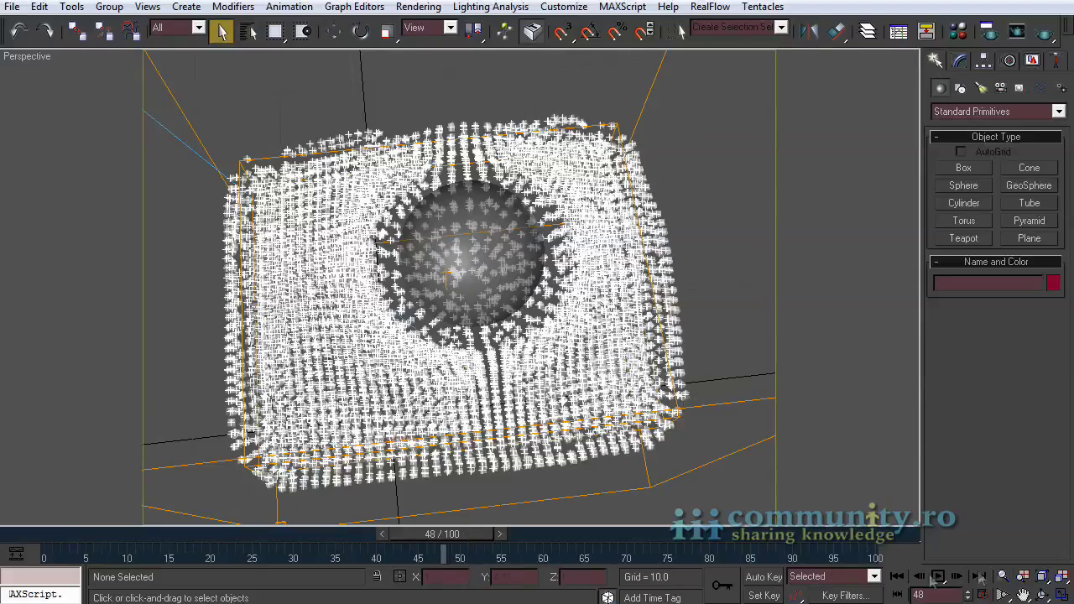
pyautogui.click(1043, 594)
pyautogui.moveTo(434, 359); pyautogui.dragTo(456, 345)
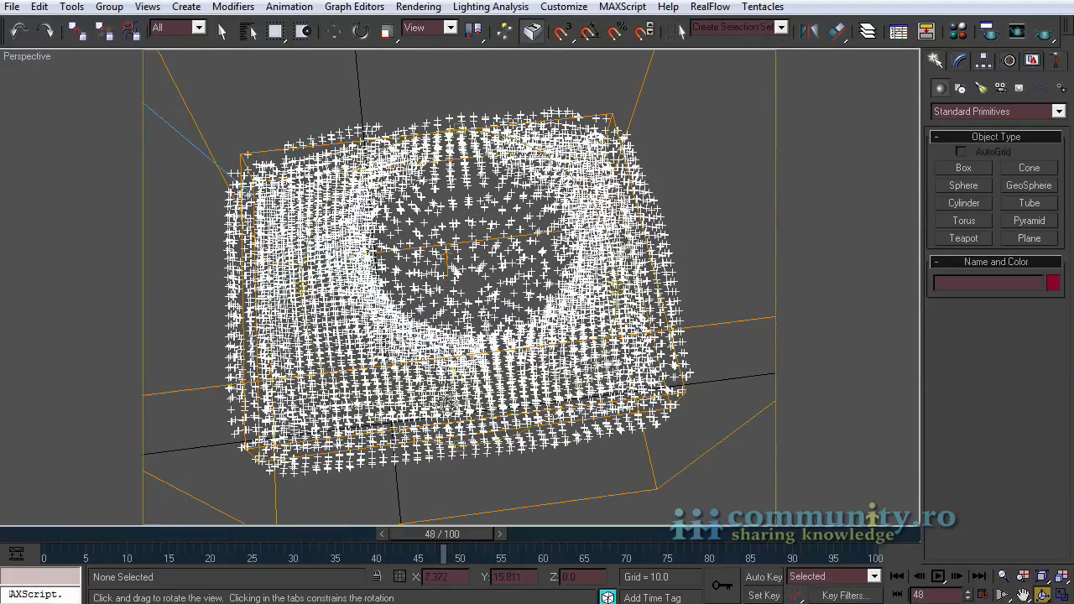
pyautogui.moveTo(447, 403); pyautogui.dragTo(481, 334)
pyautogui.moveTo(214, 68); pyautogui.dragTo(403, 333)
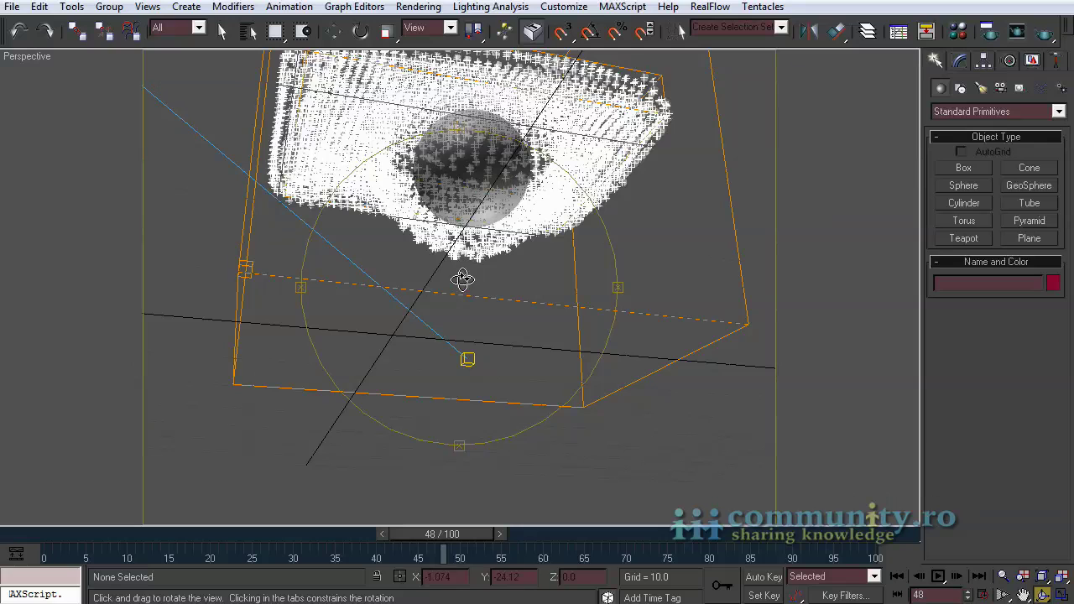
pyautogui.moveTo(463, 280); pyautogui.dragTo(463, 280)
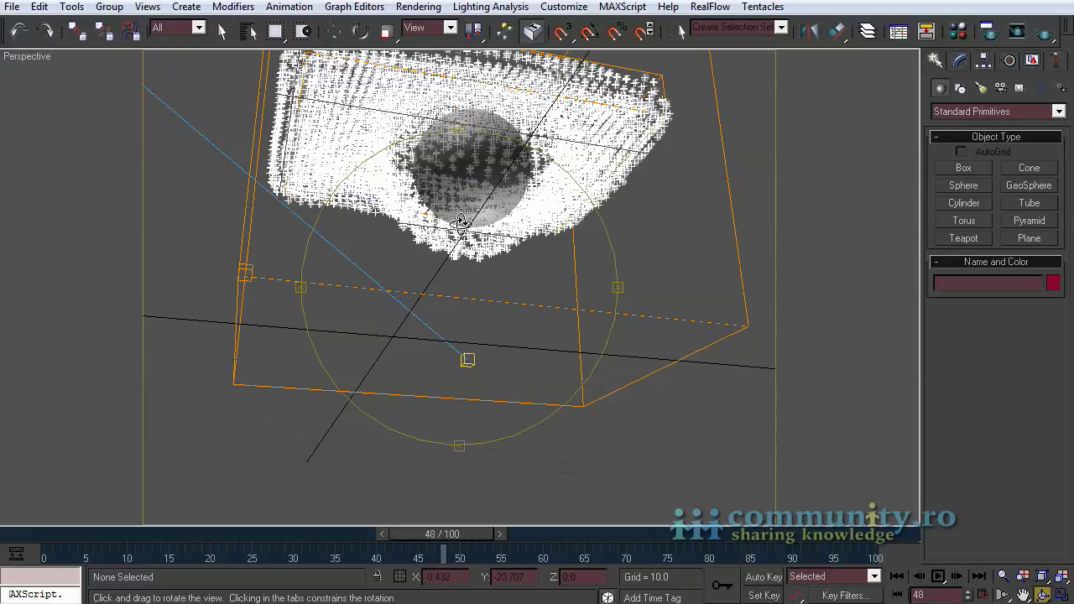
# Select the Thinking01 particle system in the viewport and display its modifier parameters.
pyautogui.click(222, 30)
pyautogui.click(765, 145)
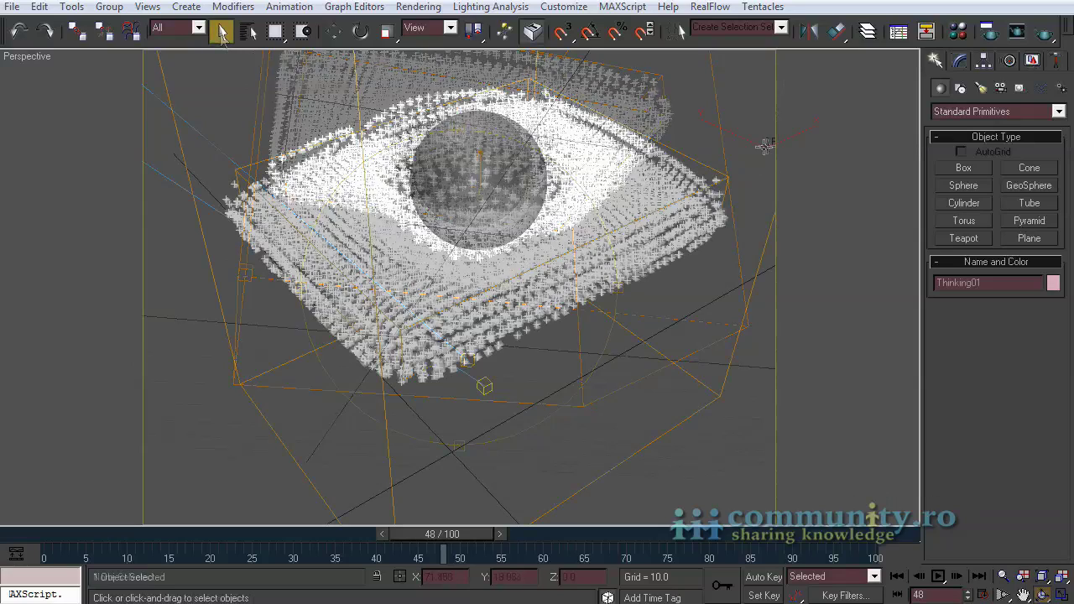
pyautogui.click(960, 61)
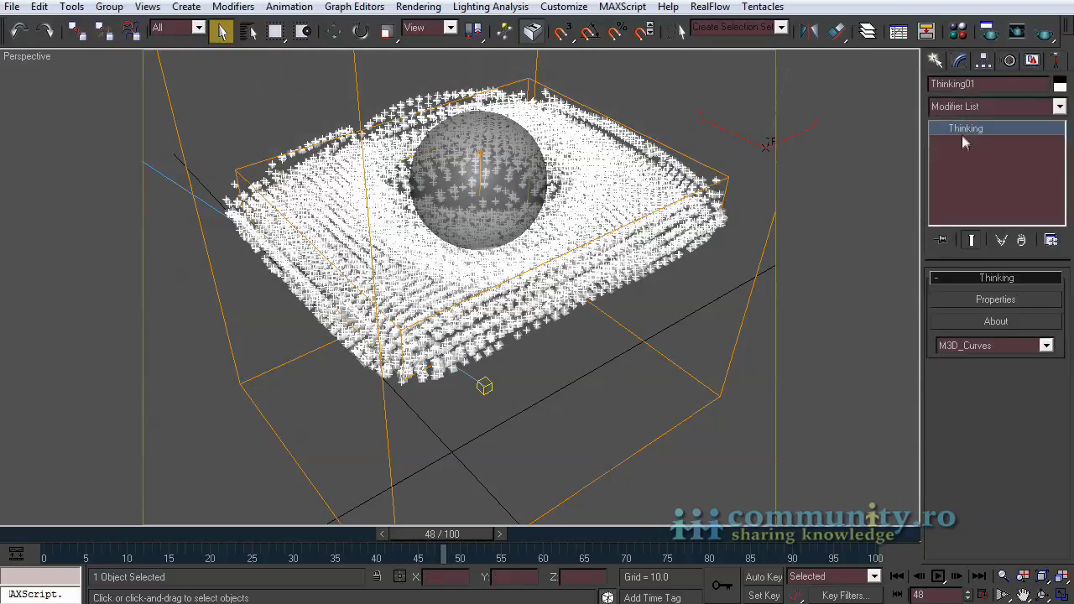
# Open the Thinking01 properties and examine the FumeFX Birth, Std Shape and Time Interval operators in the first Dynamic Set.
pyautogui.click(987, 300)
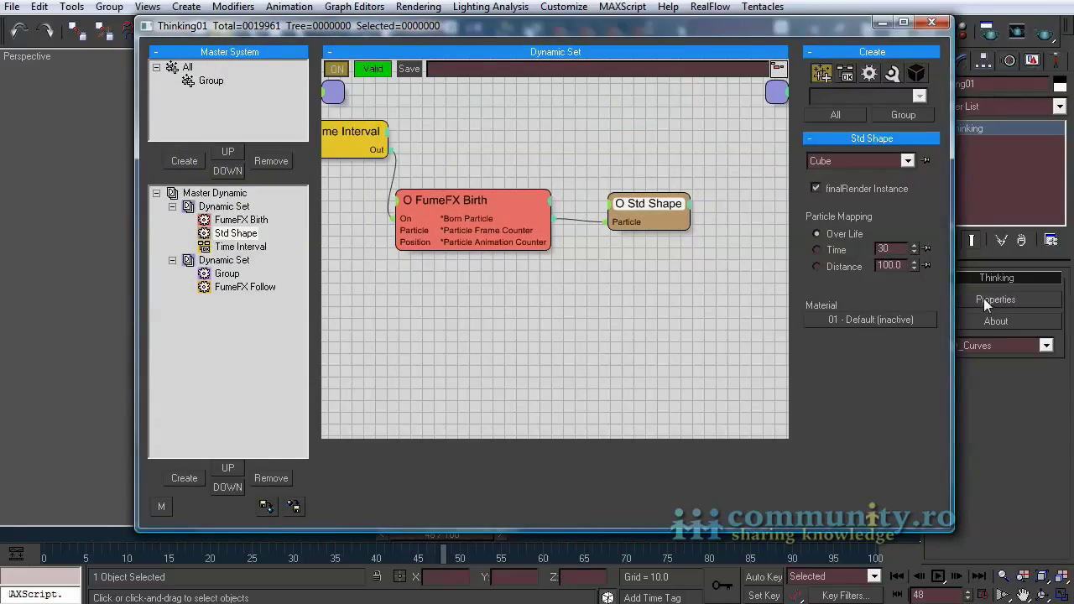
pyautogui.moveTo(137, 283); pyautogui.dragTo(4, 284)
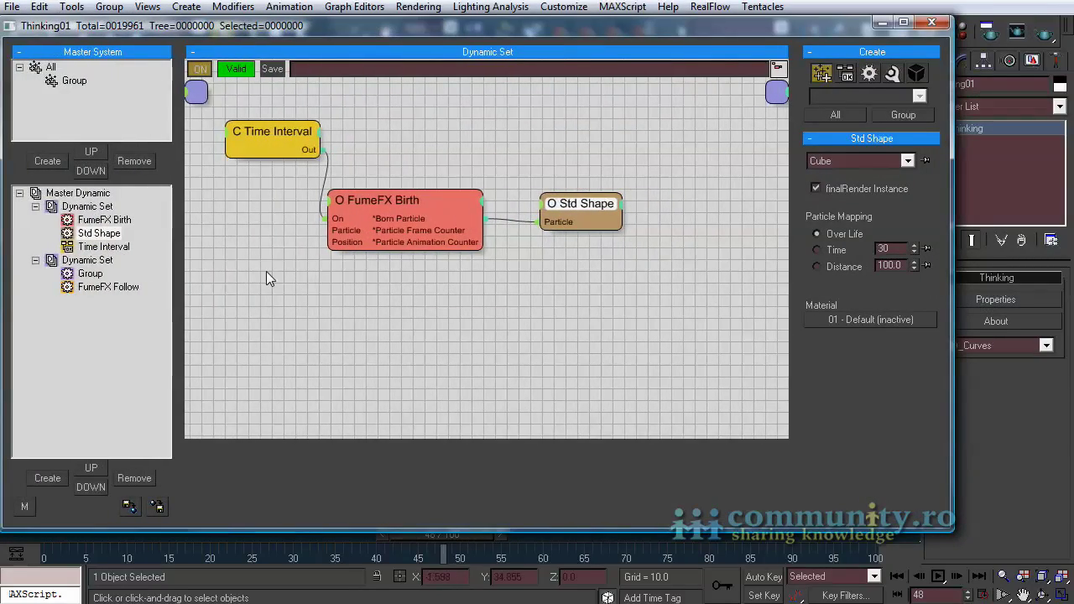
pyautogui.click(80, 206)
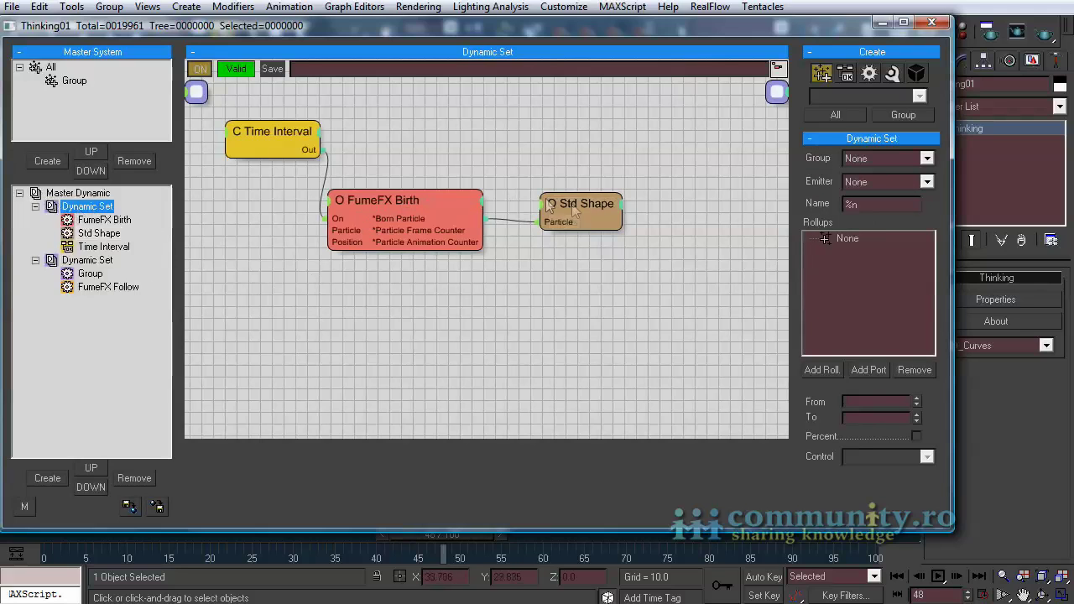
pyautogui.click(395, 203)
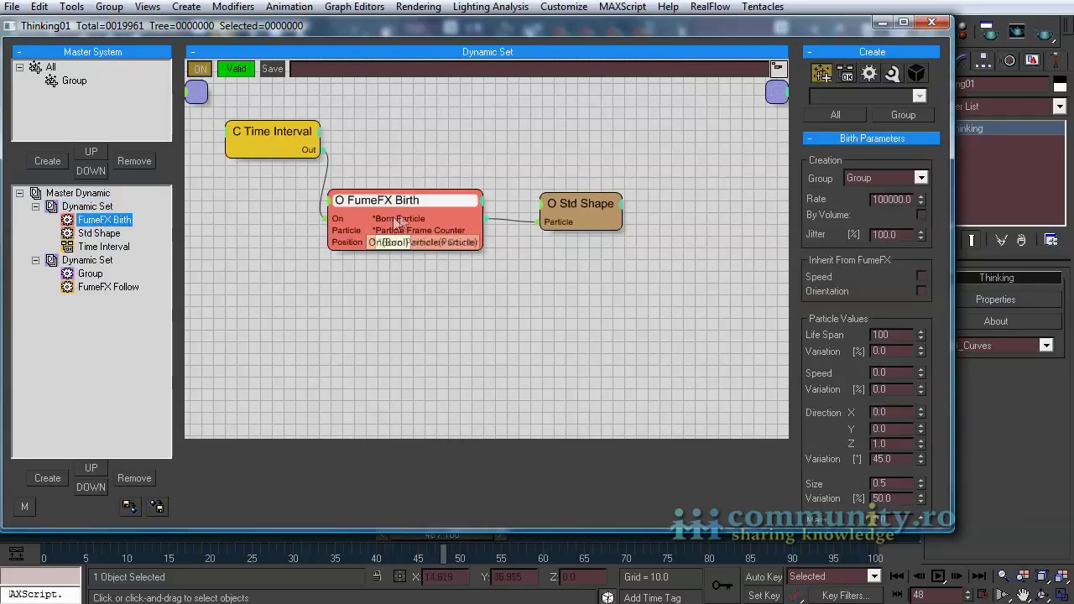
pyautogui.moveTo(395, 202); pyautogui.dragTo(406, 206)
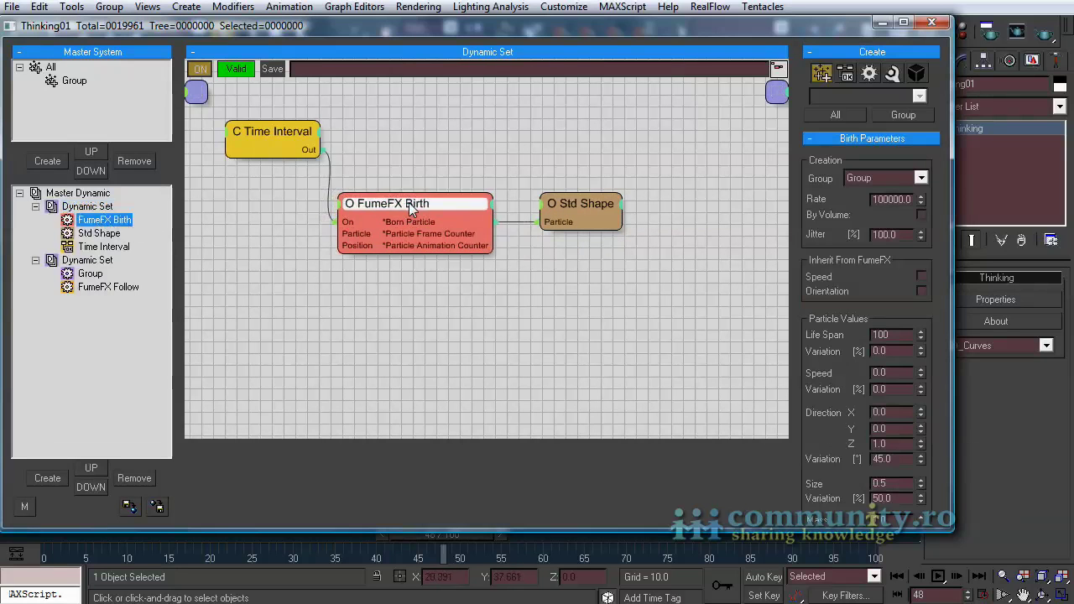
pyautogui.click(581, 202)
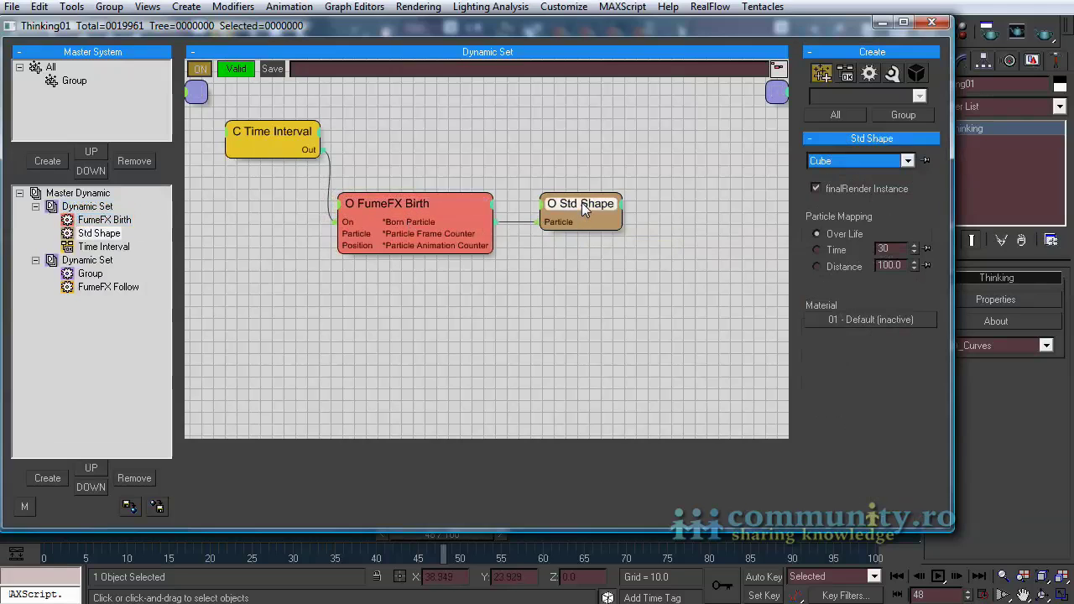
pyautogui.click(277, 134)
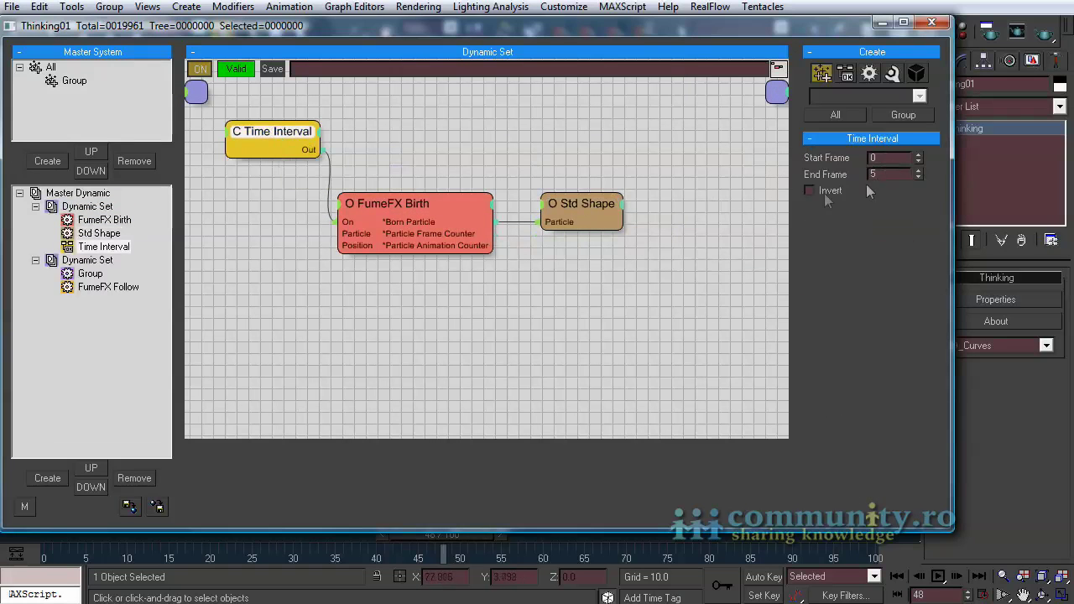
# Examine the Group and FumeFX Follow operators in the second Dynamic Set and close the Thinking Particles window.
pyautogui.click(78, 261)
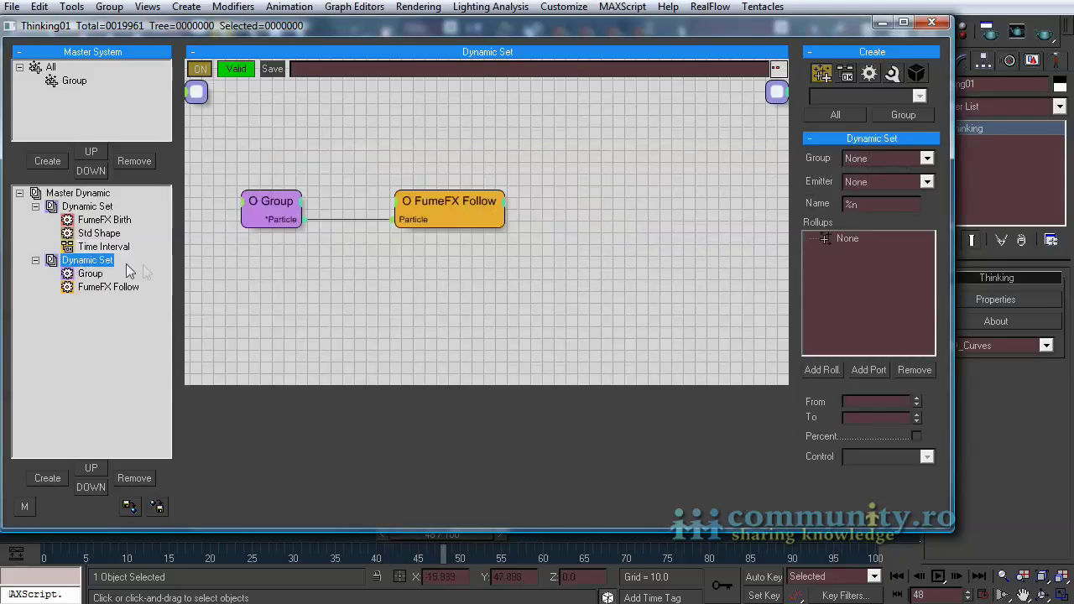
pyautogui.click(272, 201)
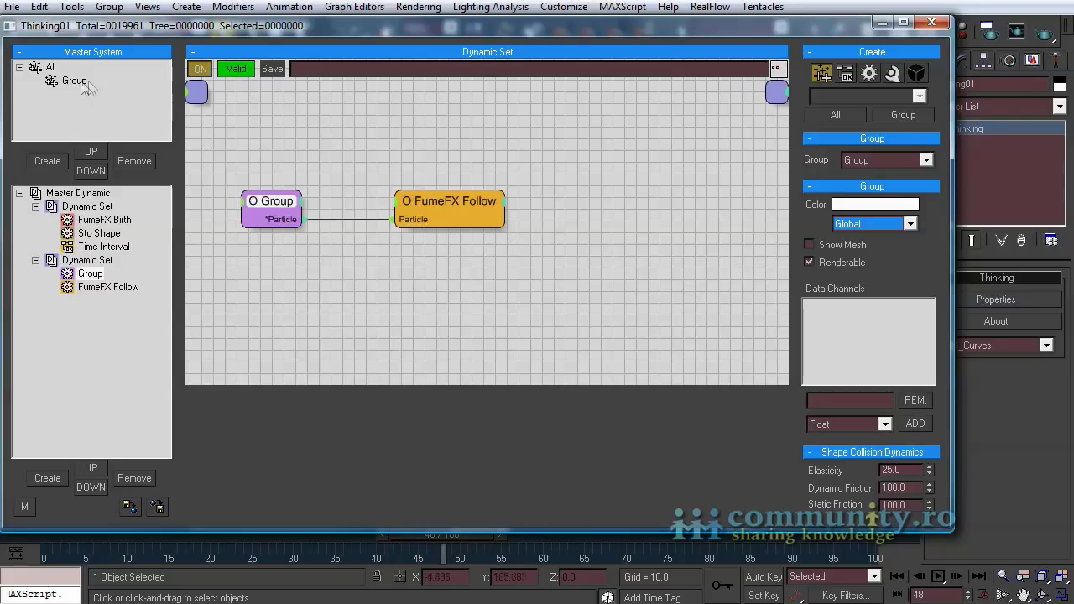
pyautogui.click(459, 201)
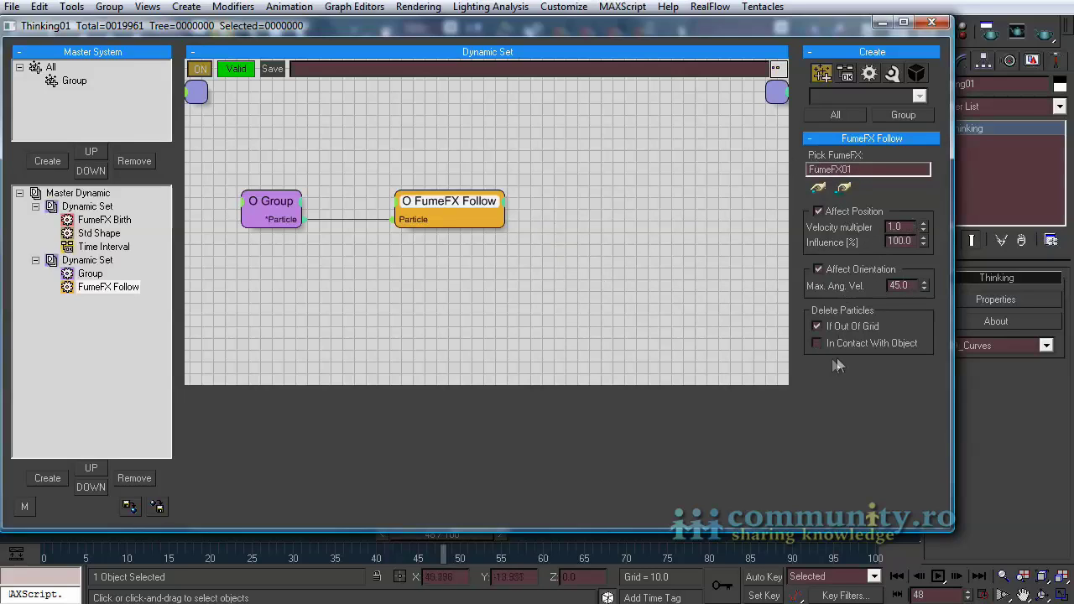
pyautogui.click(608, 240)
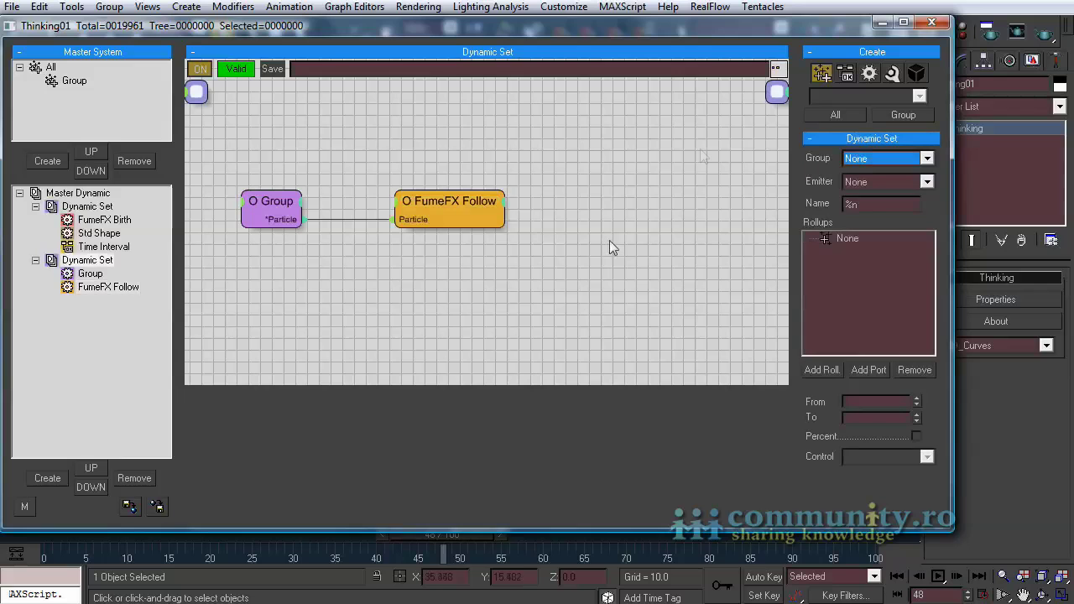
pyautogui.click(932, 23)
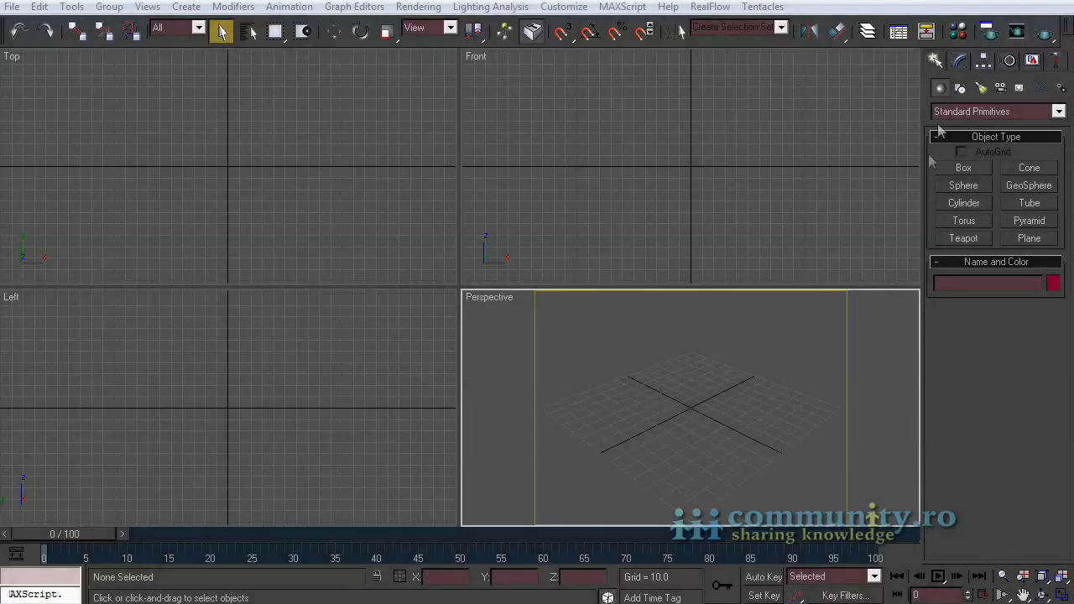
# Create a FumeFX grid around the origin of the Perspective view, about 77 wide, 72 long and 53 high.
pyautogui.click(993, 116)
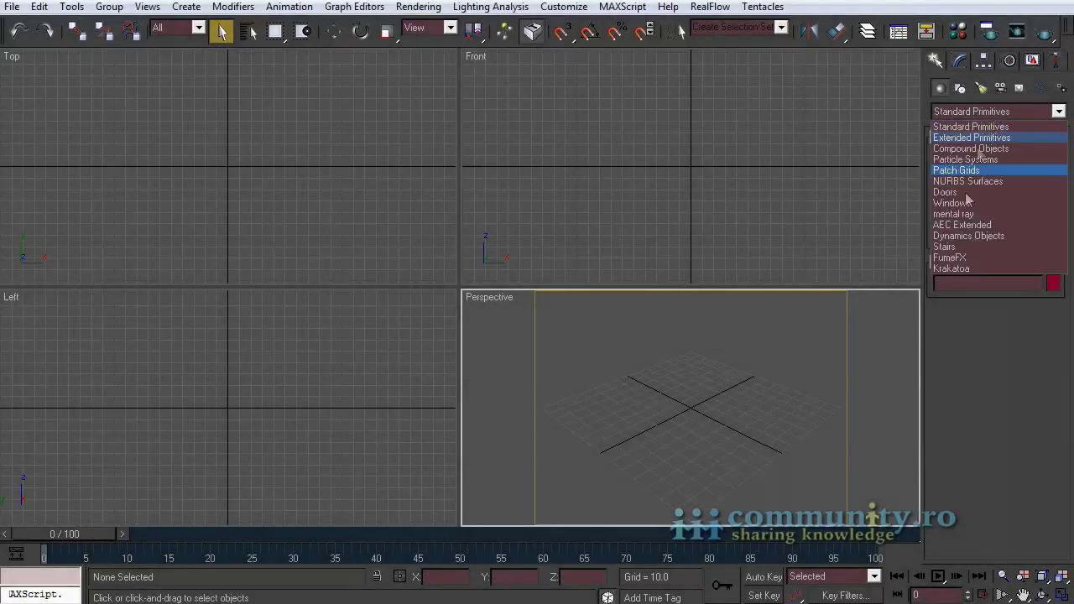
pyautogui.click(960, 256)
pyautogui.click(962, 168)
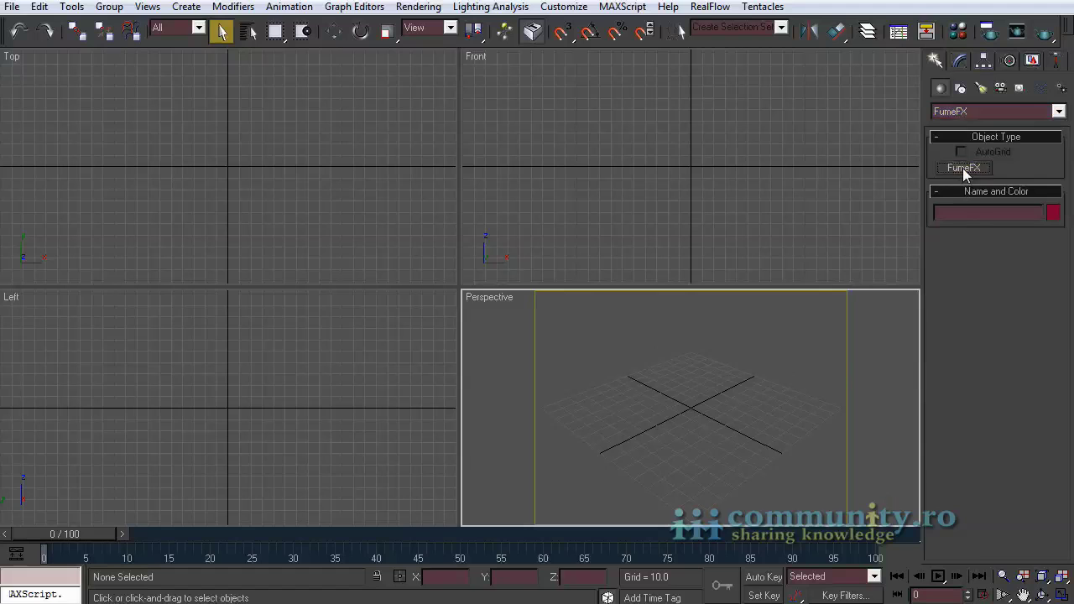
pyautogui.moveTo(618, 412); pyautogui.dragTo(783, 407)
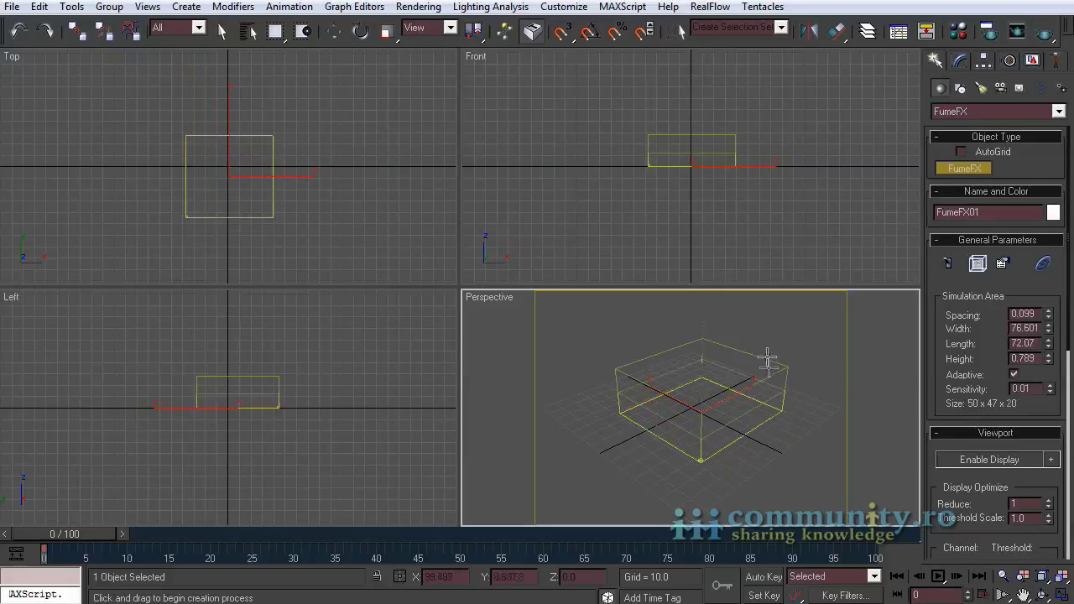
pyautogui.click(772, 325)
# Set the FumeFX grid's spacing to 0.8, width to 40, length to 30 and height to 45.
pyautogui.doubleClick(1040, 314)
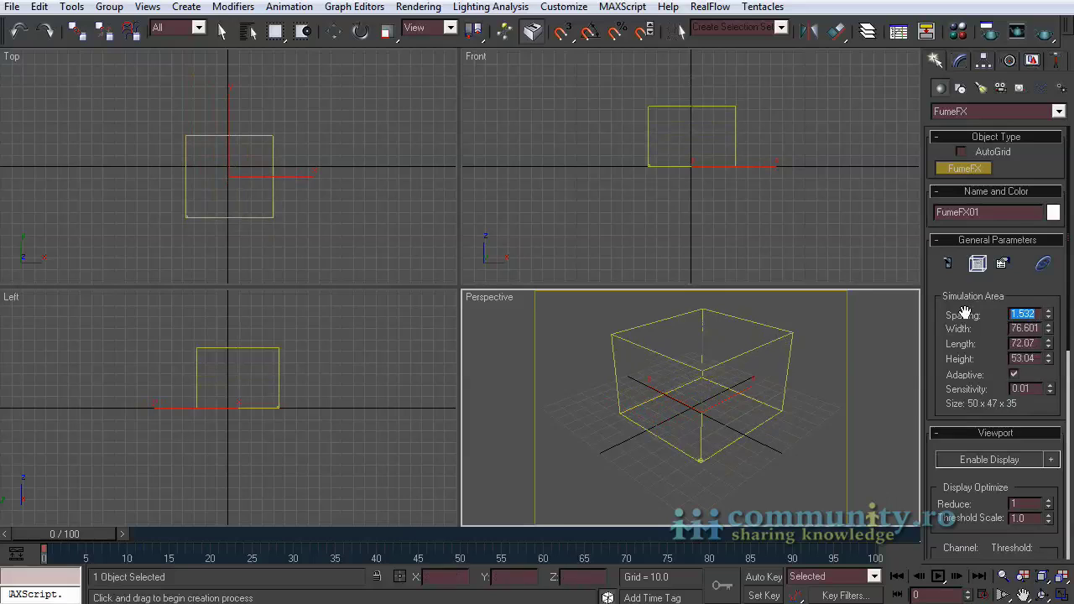
pyautogui.press('Return')
pyautogui.doubleClick(1041, 328)
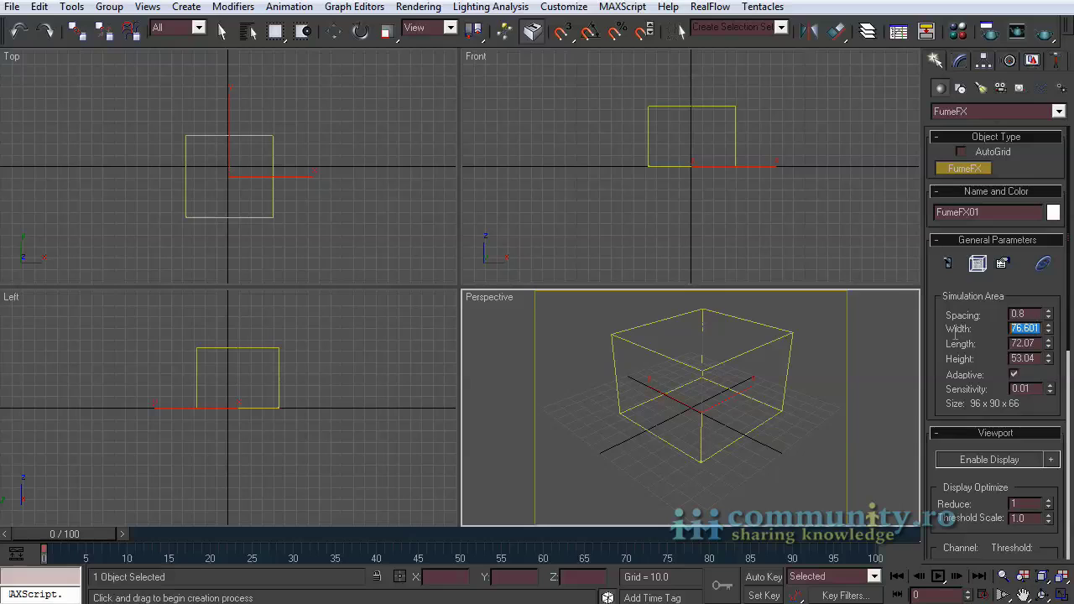
pyautogui.write('40')
pyautogui.press('Return')
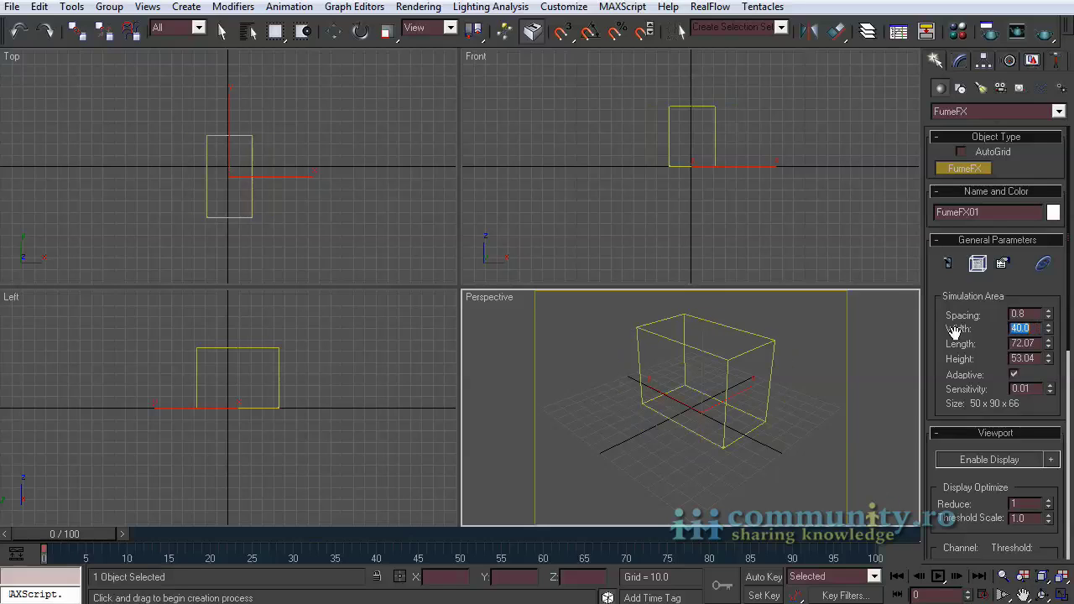
pyautogui.doubleClick(1036, 344)
pyautogui.write('30')
pyautogui.press('Return')
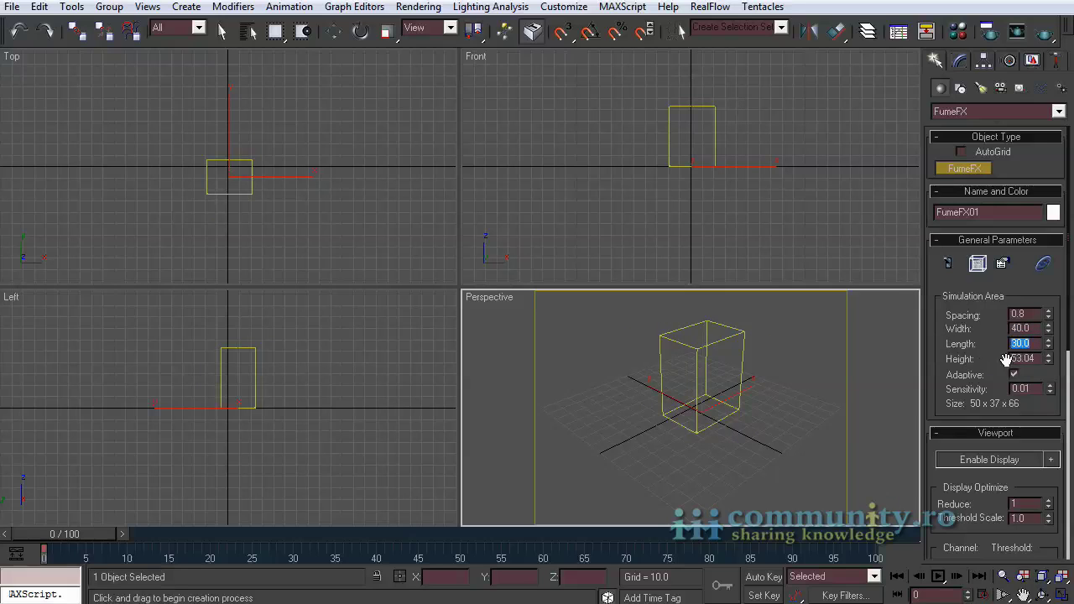
pyautogui.doubleClick(1036, 358)
pyautogui.write('45')
pyautogui.press('Return')
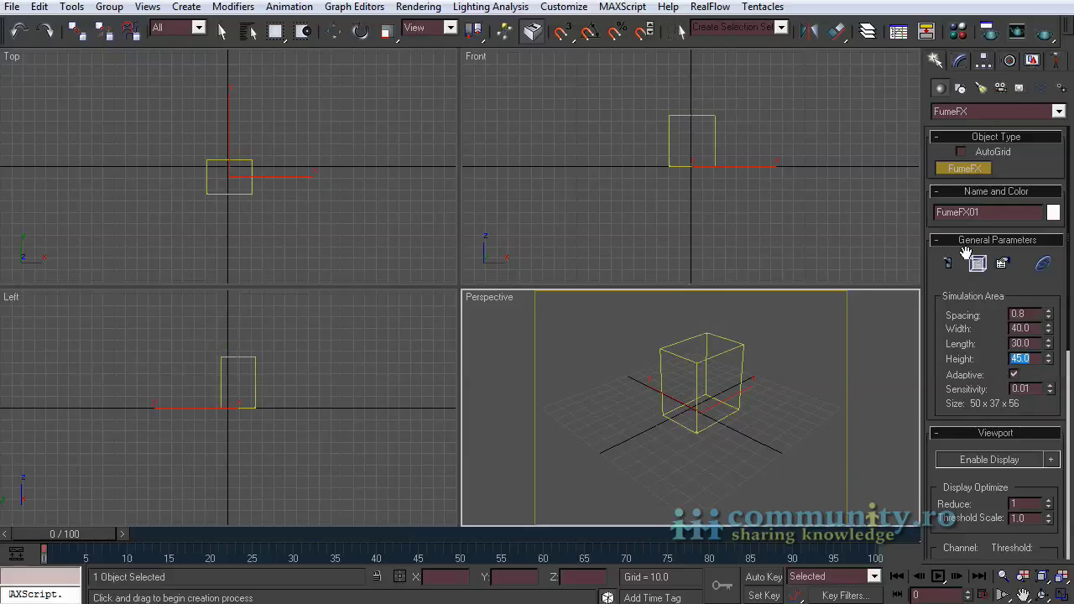
# Create a box-shaped FumeFX Simple Source over the grid's base, about 37 wide, 27 long and 5 high.
pyautogui.hotkey('alt', 'z')
pyautogui.moveTo(728, 416)
pyautogui.mouseDown()
pyautogui.moveTo(724, 373)
pyautogui.moveTo(696, 427)
pyautogui.moveTo(709, 425)
pyautogui.mouseUp()
pyautogui.click(222, 31)
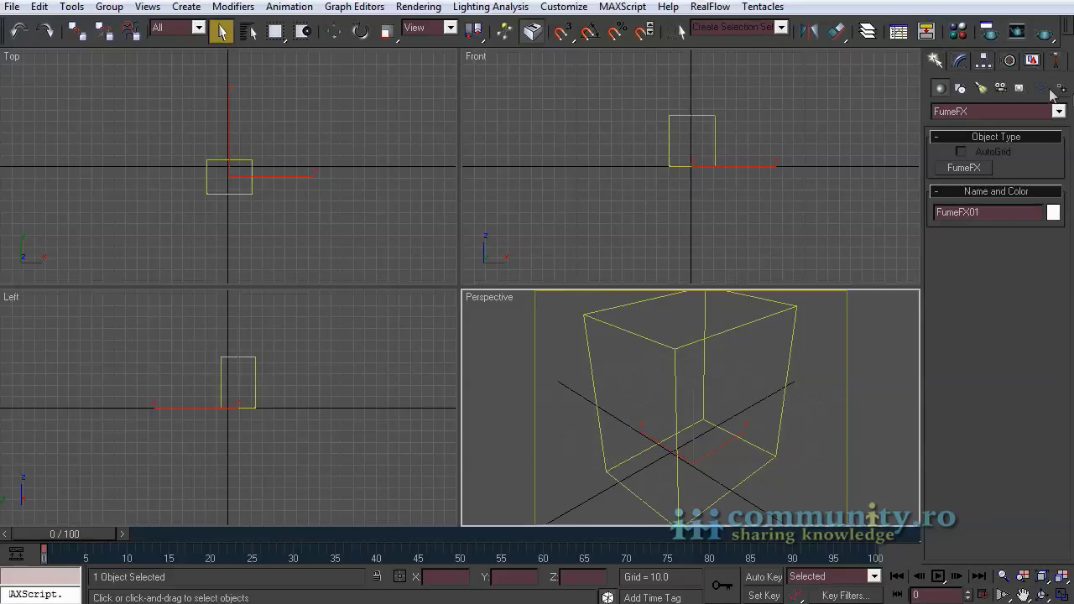
pyautogui.click(1020, 88)
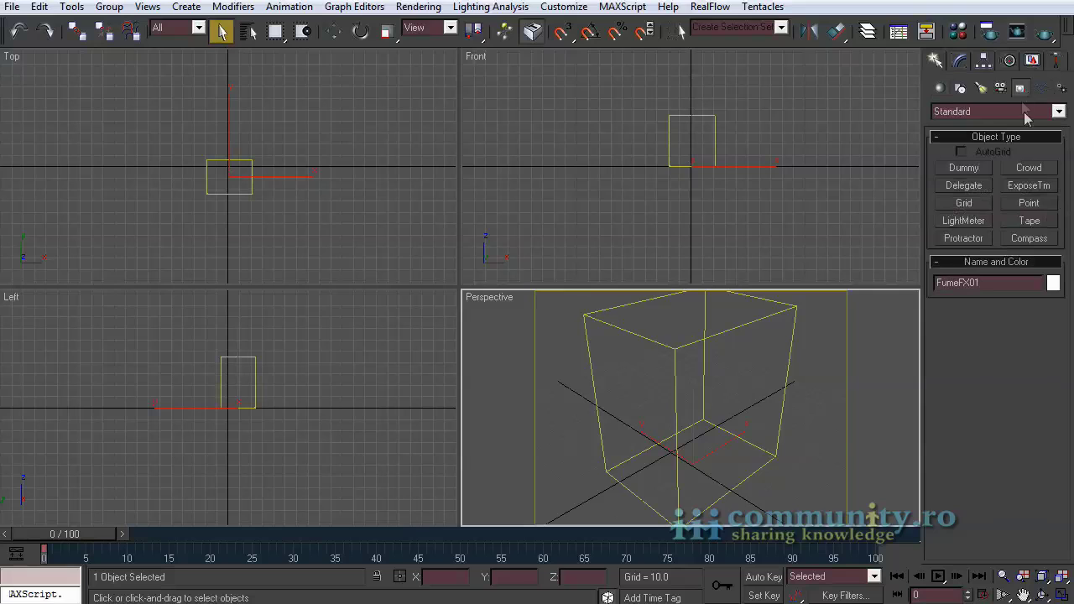
pyautogui.click(1024, 111)
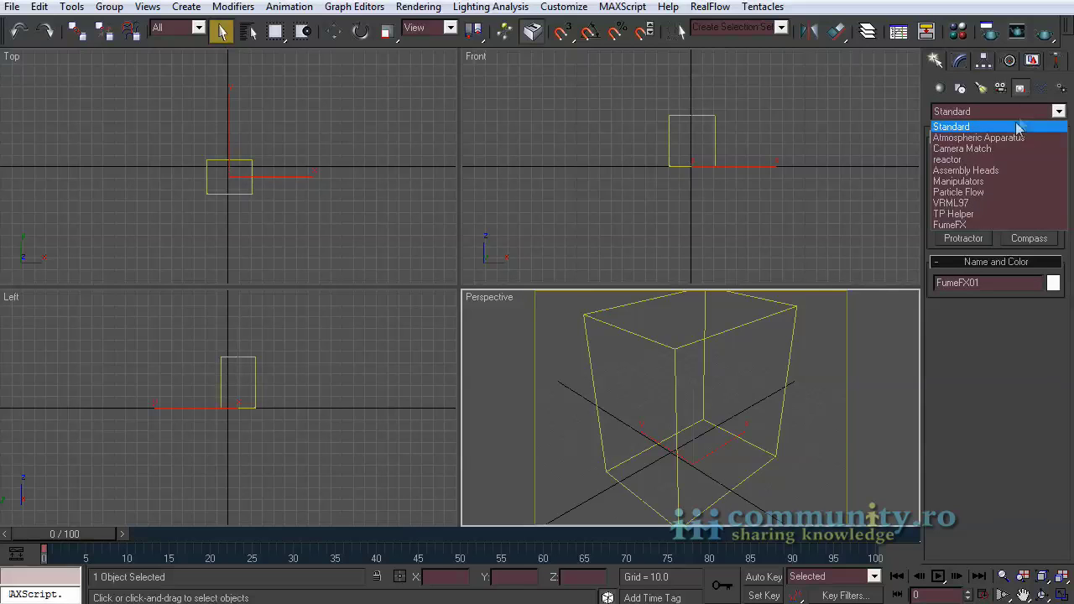
pyautogui.click(966, 224)
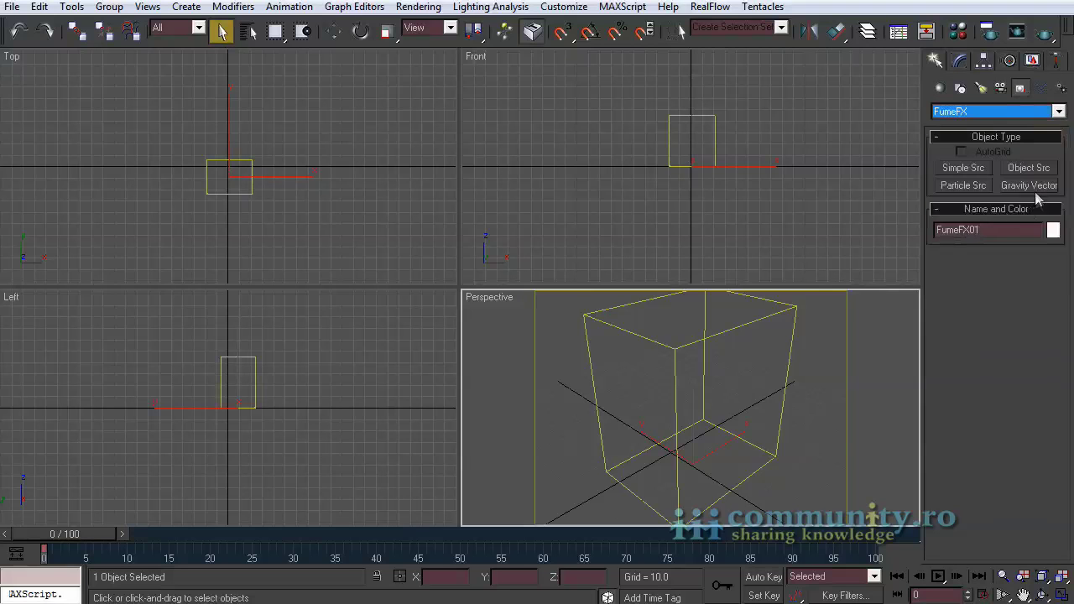
pyautogui.click(978, 171)
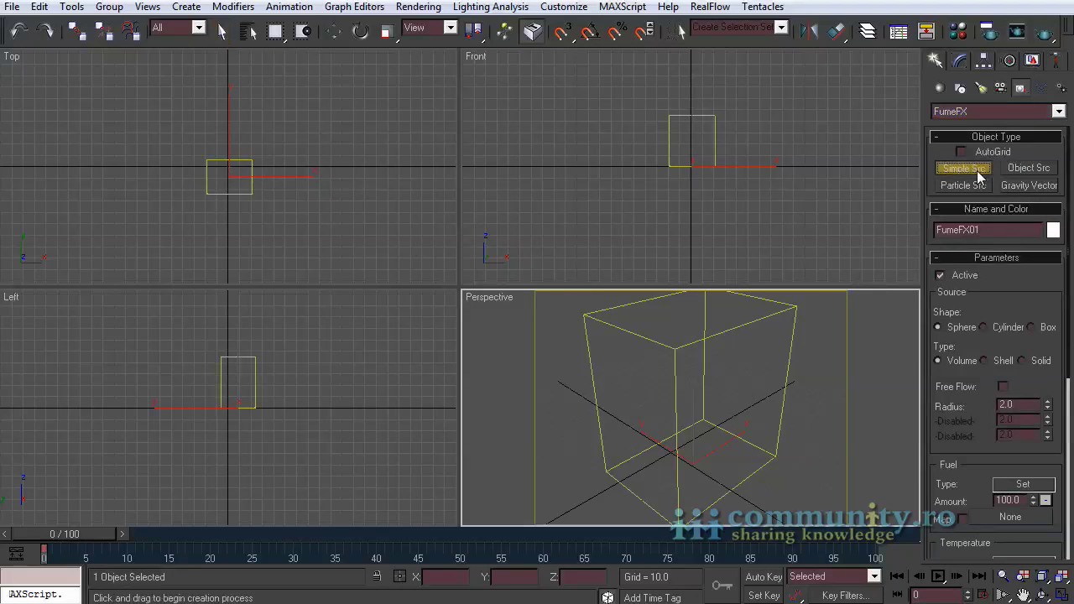
pyautogui.click(1031, 328)
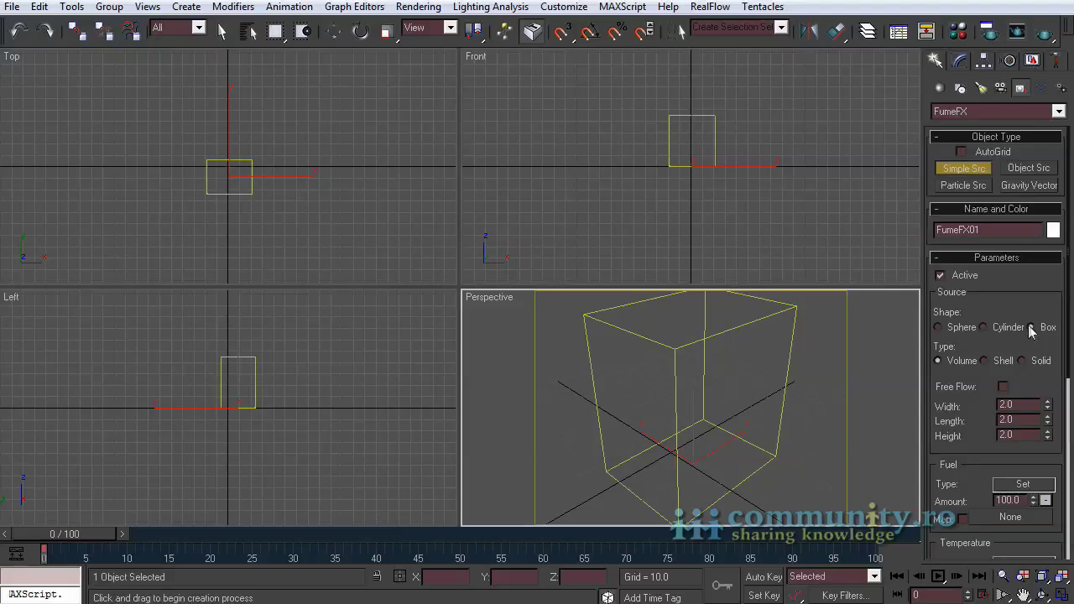
pyautogui.moveTo(616, 468); pyautogui.dragTo(769, 455)
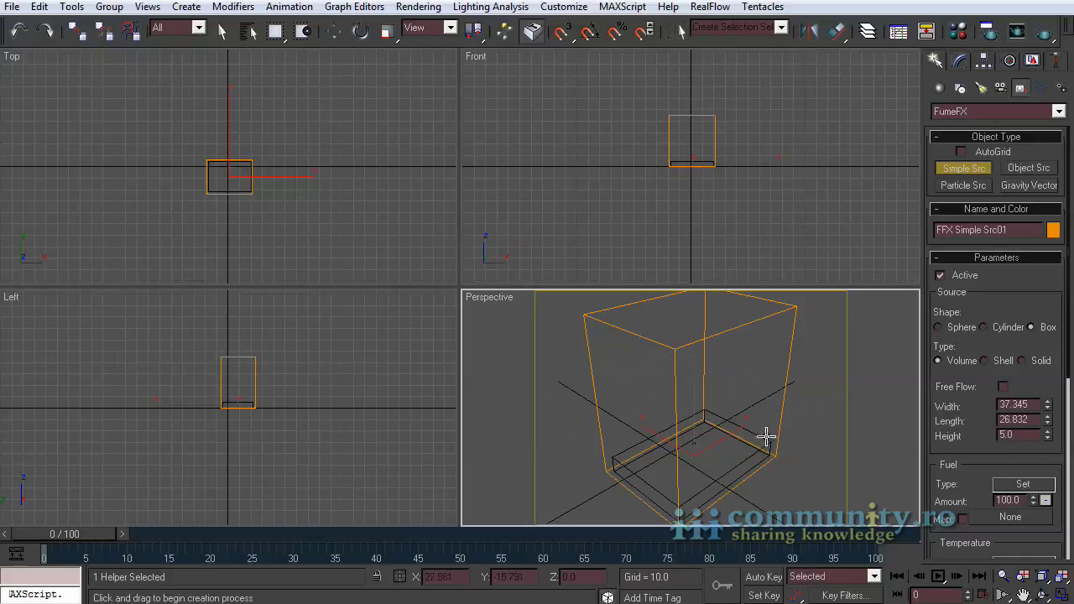
# Move the box source up to about mid-height of the FumeFX grid, center it in the Top view and deselect it.
pyautogui.click(335, 32)
pyautogui.moveTo(697, 406); pyautogui.dragTo(698, 339)
pyautogui.click(1004, 576)
pyautogui.moveTo(241, 143); pyautogui.dragTo(263, 100)
pyautogui.click(1023, 594)
pyautogui.click(335, 32)
pyautogui.moveTo(260, 180); pyautogui.dragTo(242, 137)
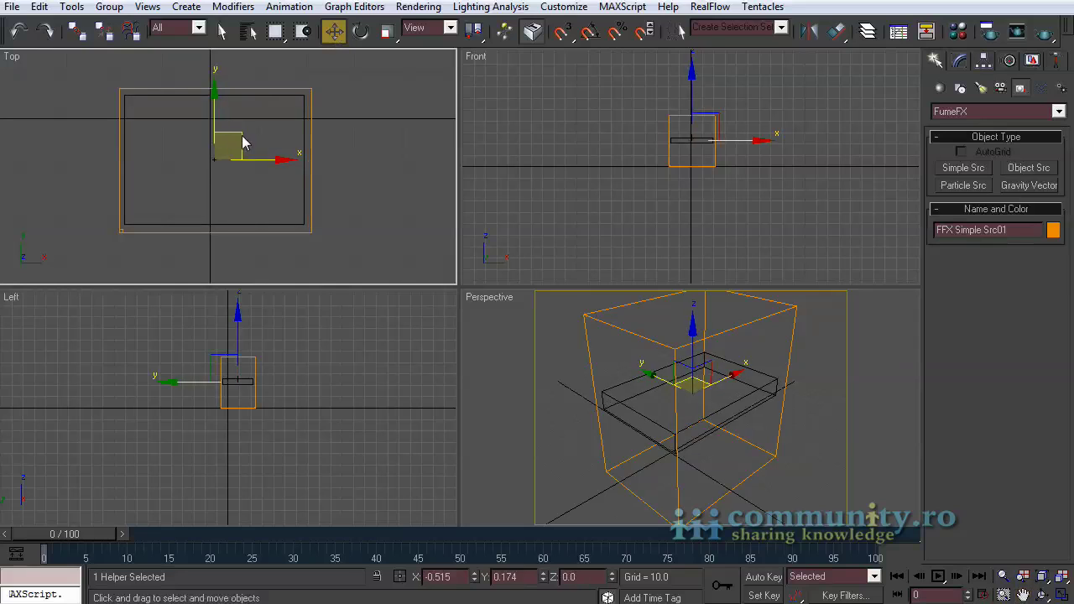
pyautogui.click(222, 32)
pyautogui.click(831, 405)
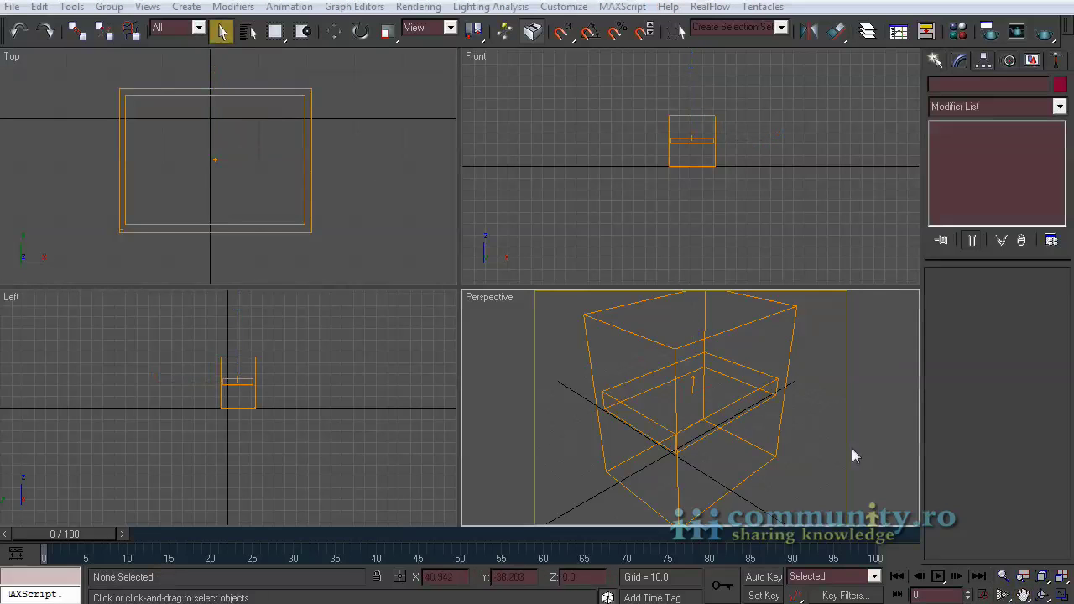
# Open the FumeFX UI for the FumeFX01 grid and add FFX Simple Src01 to its objects and sources list.
pyautogui.click(779, 437)
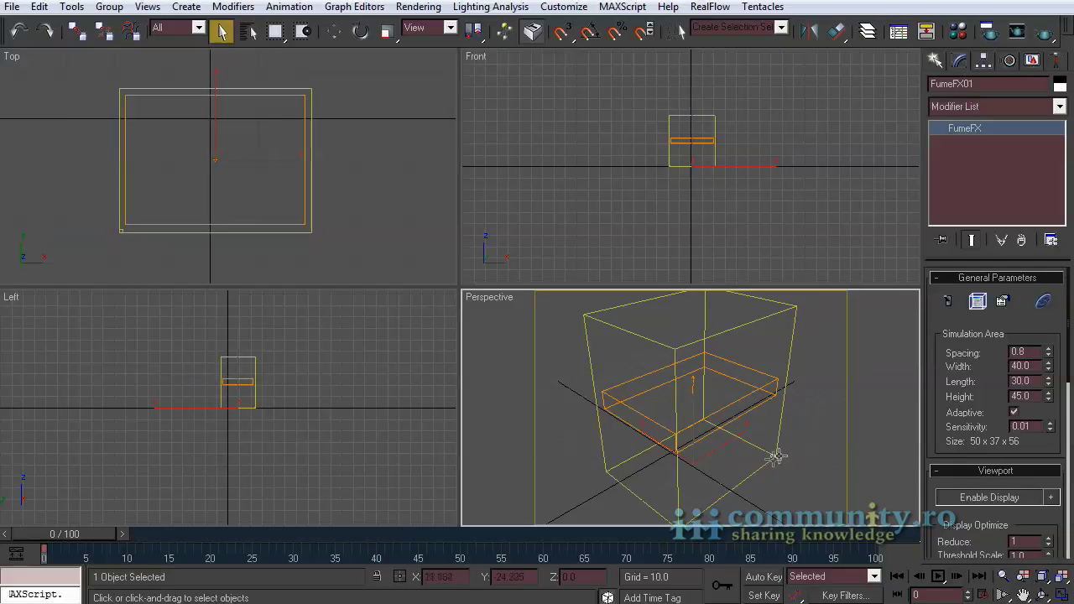
pyautogui.click(977, 302)
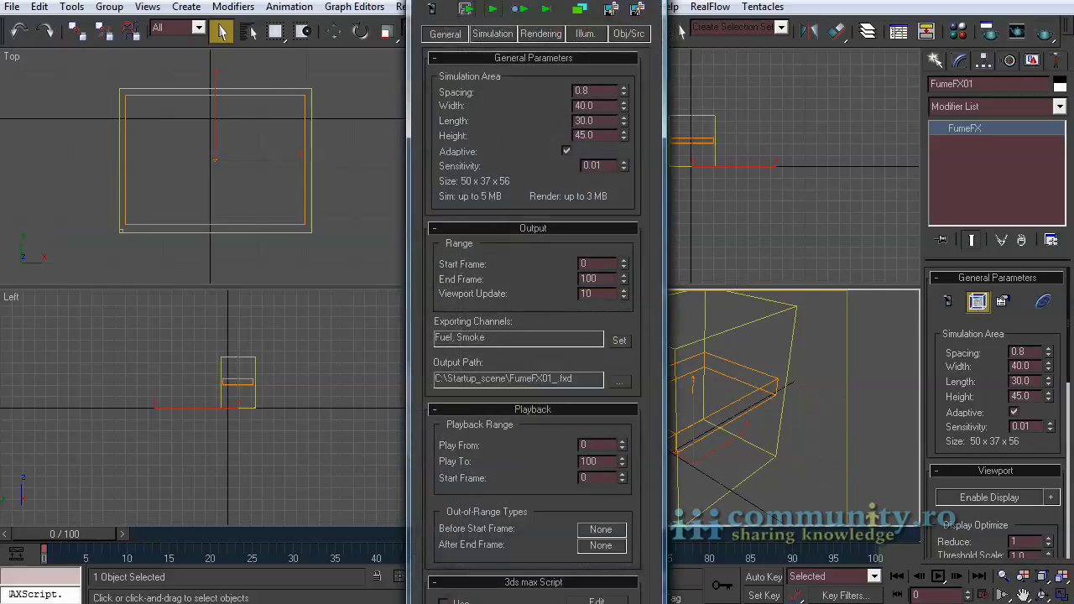
pyautogui.moveTo(554, 74); pyautogui.dragTo(302, 40)
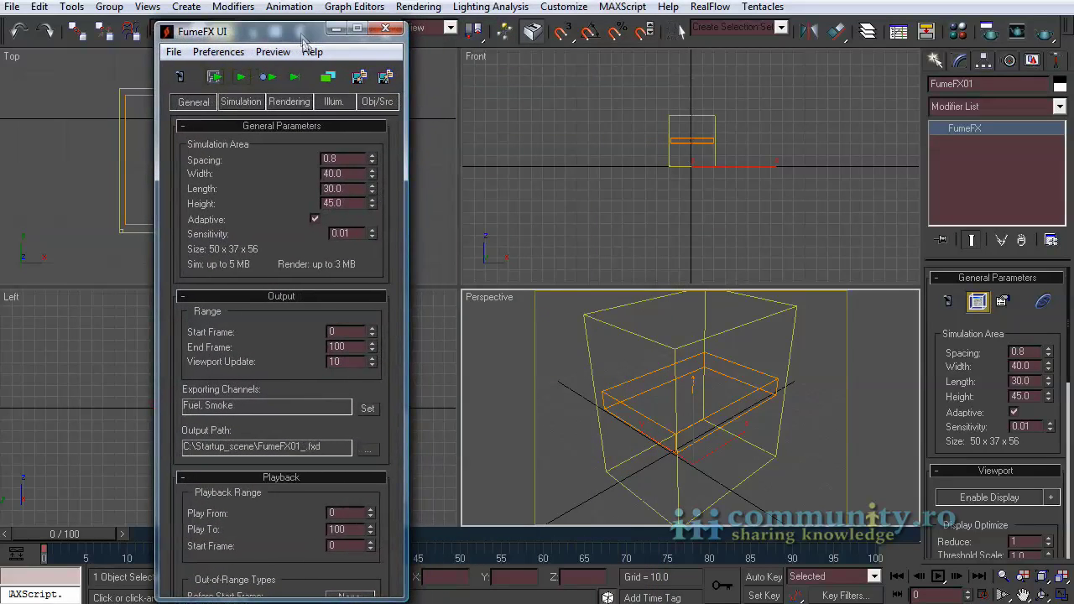
pyautogui.click(376, 101)
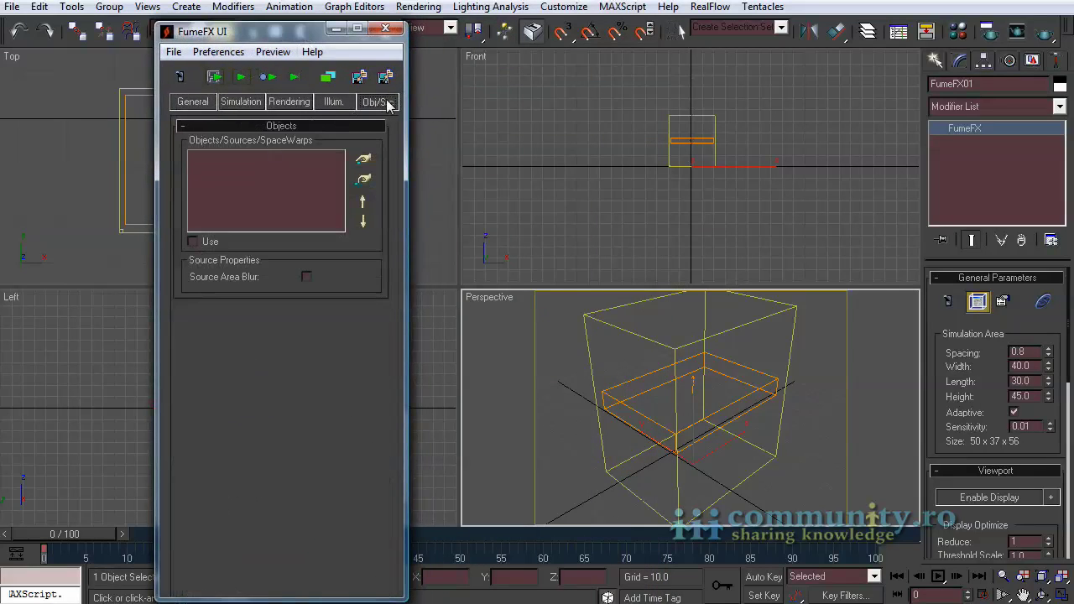
pyautogui.click(363, 161)
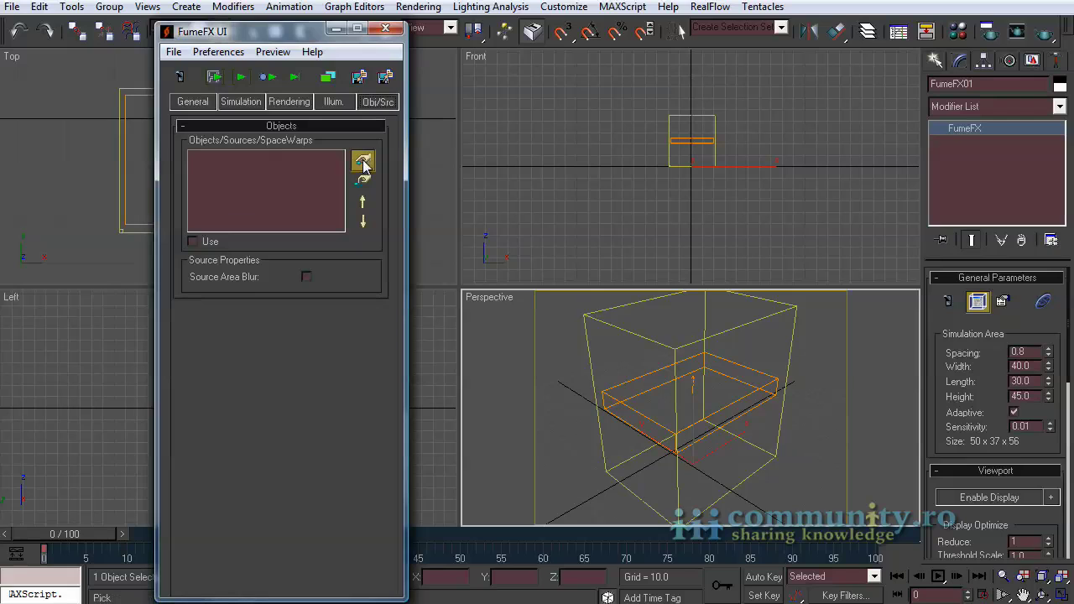
pyautogui.click(754, 394)
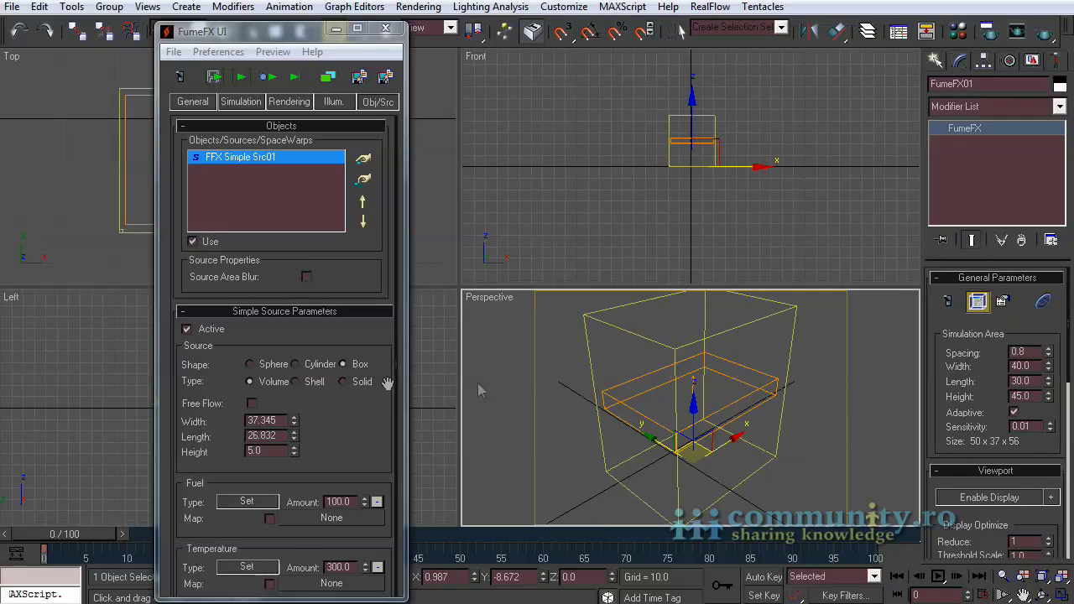
# Disable the Fuel and Temperature channels of the FFX Simple Src01 box source.
pyautogui.scroll(-2, 371, 419)
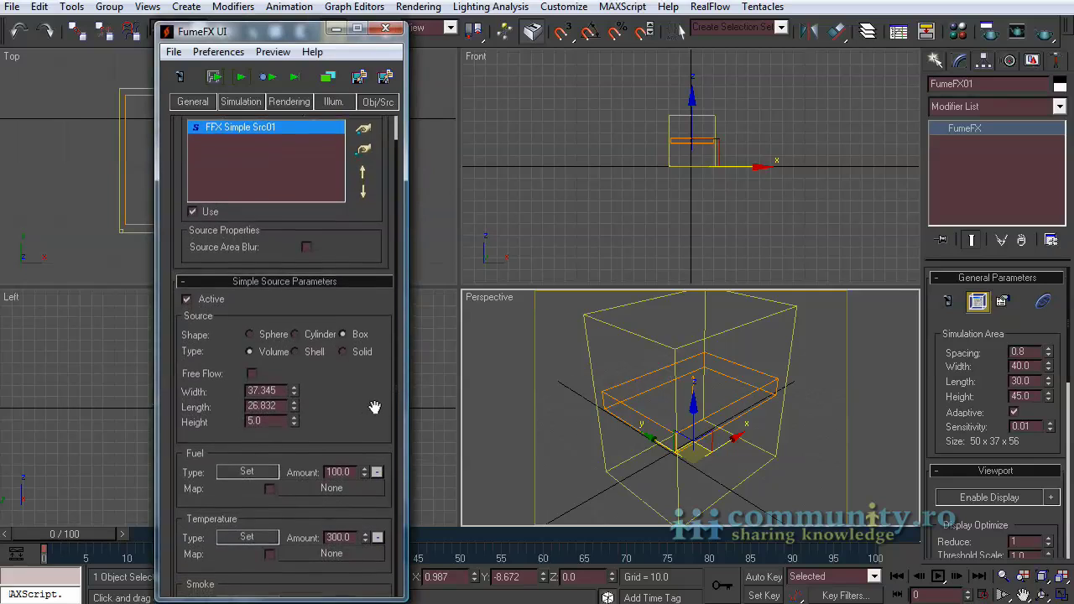
pyautogui.scroll(-3, 374, 407)
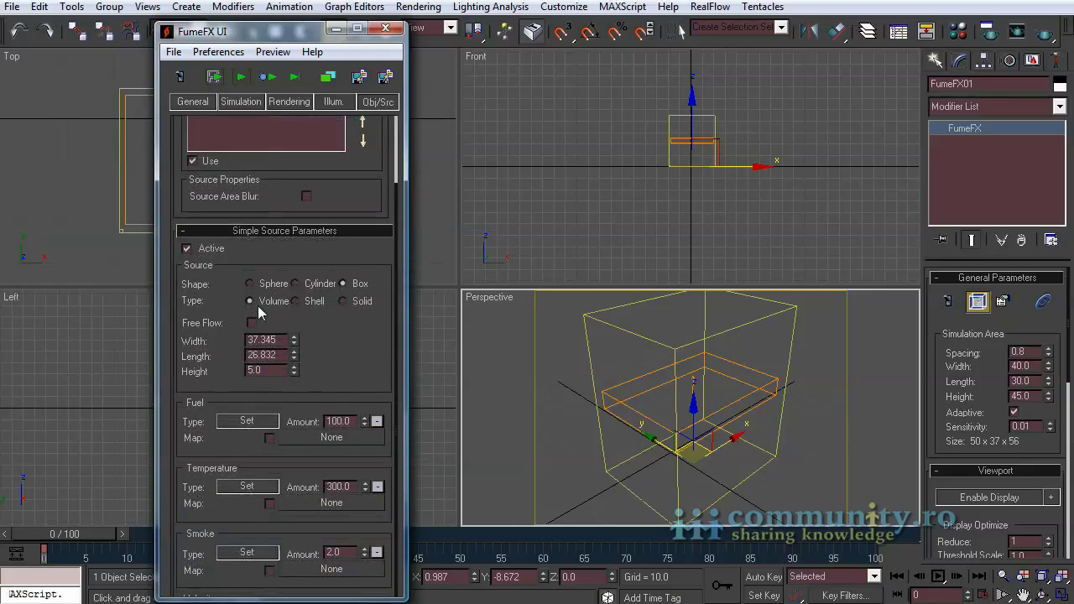
pyautogui.moveTo(355, 360); pyautogui.dragTo(361, 314)
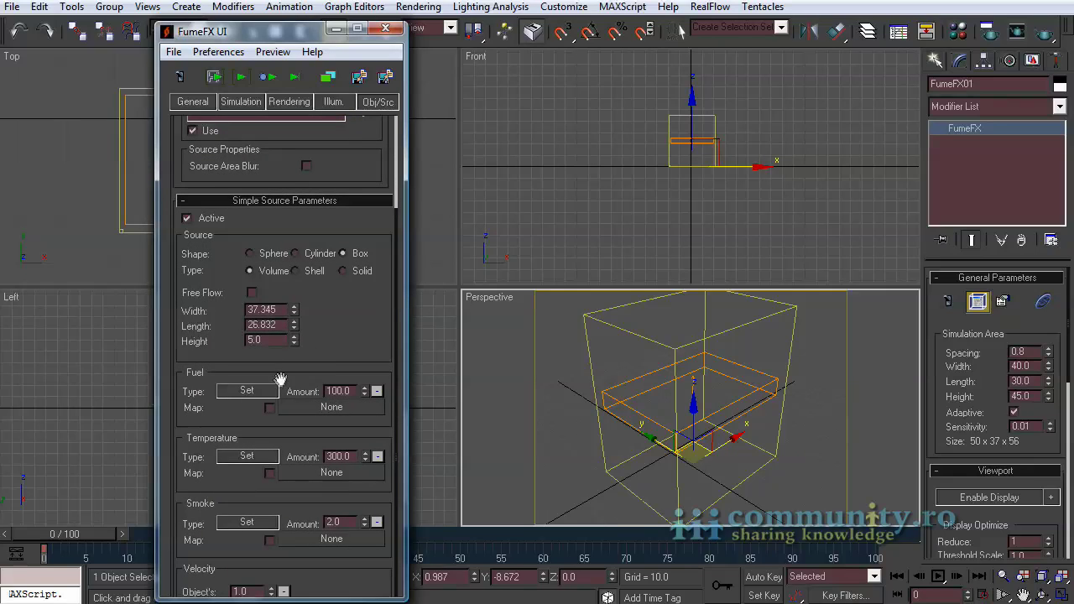
pyautogui.click(265, 392)
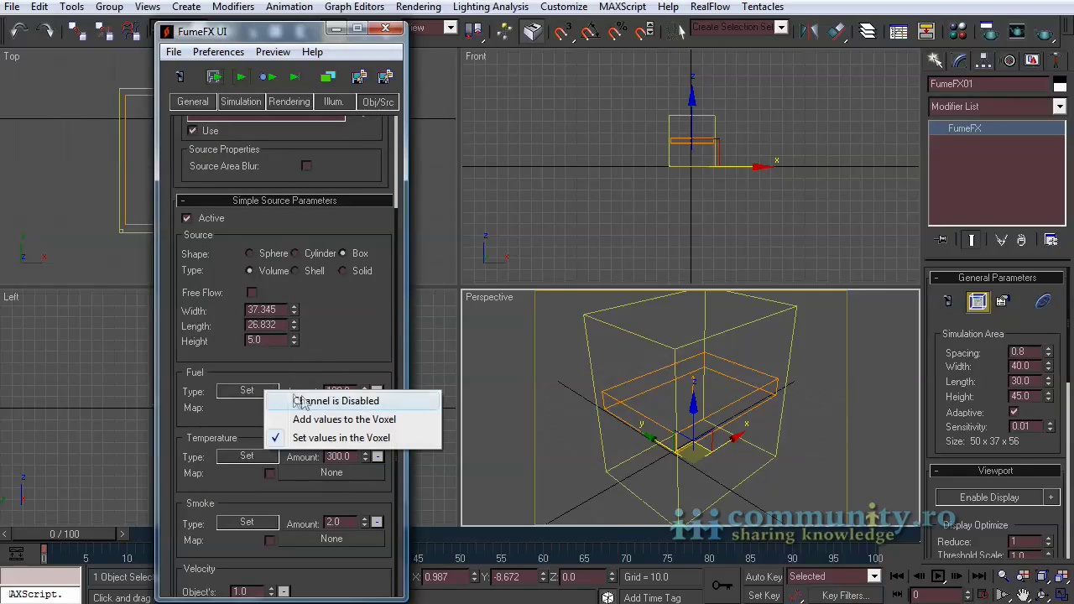
pyautogui.click(328, 401)
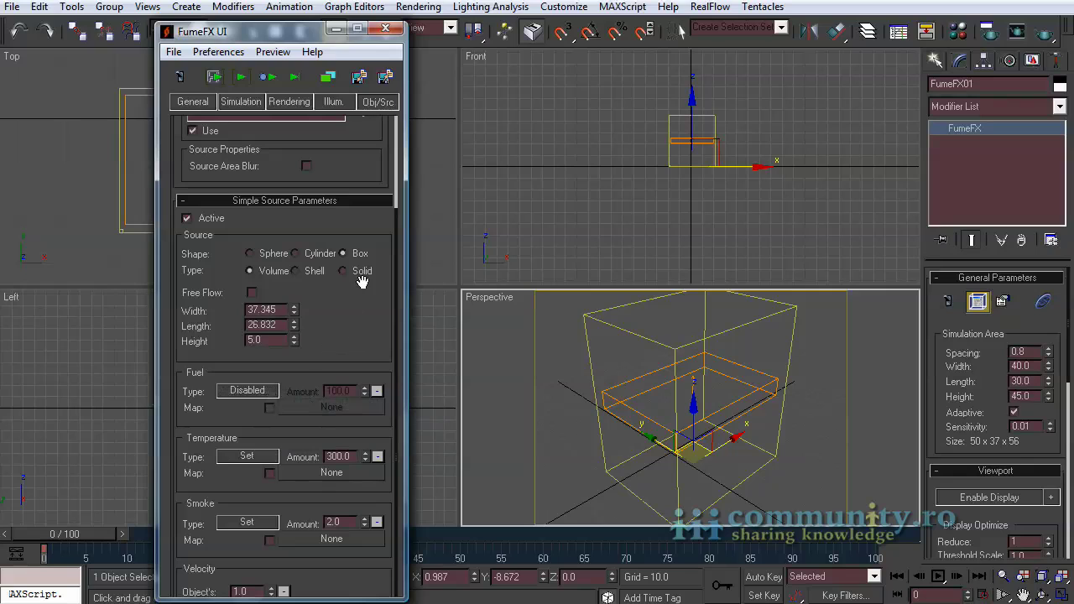
pyautogui.click(261, 457)
pyautogui.click(315, 465)
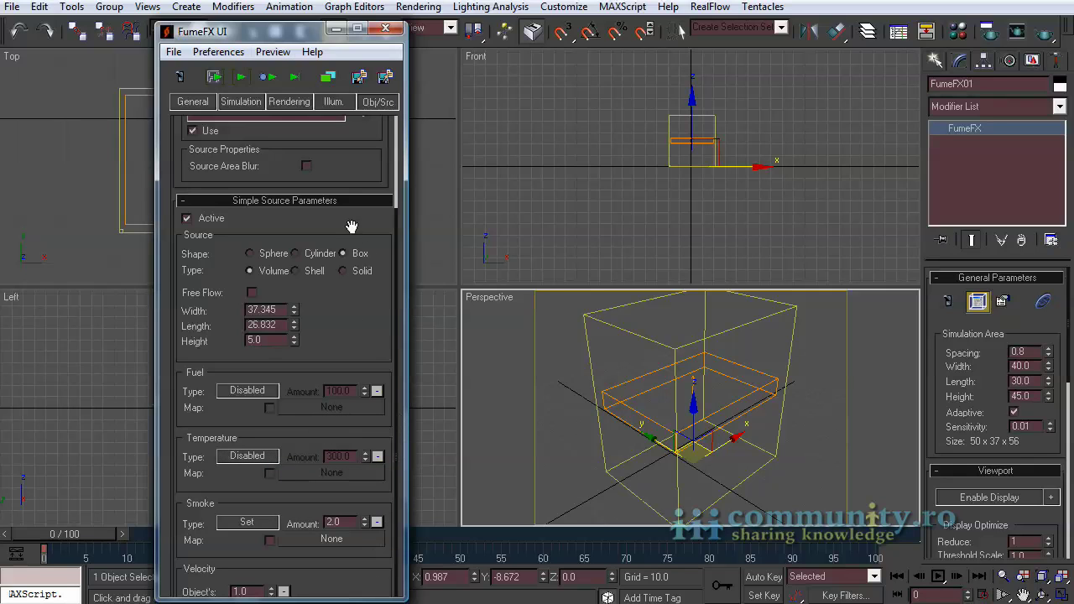
# Set the source's smoke amount to 4 and its object's, directional and radial velocities to 0.
pyautogui.scroll(-3, 352, 223)
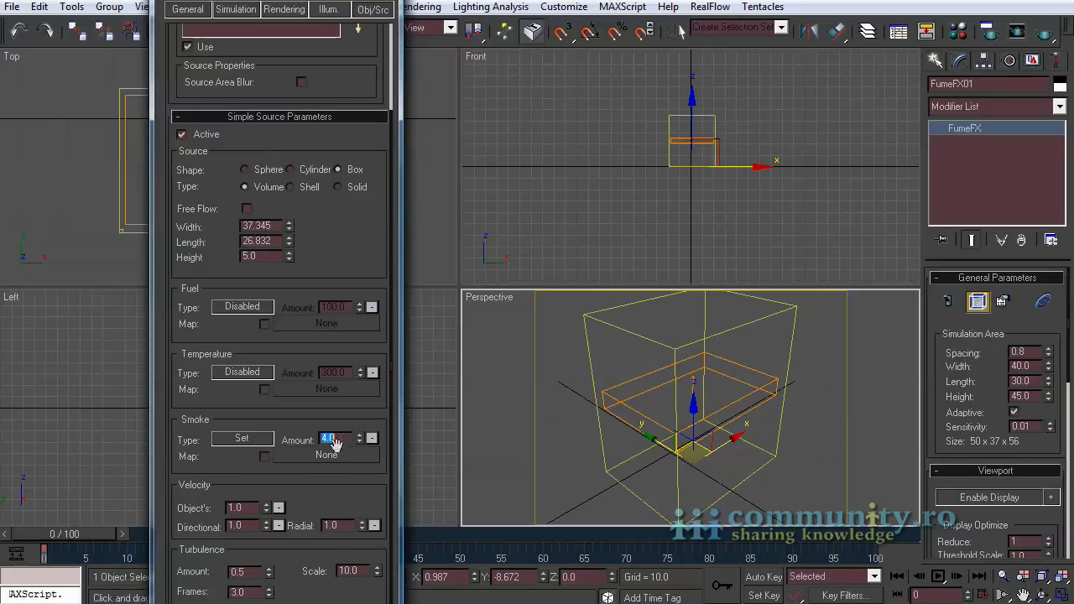
pyautogui.doubleClick(240, 508)
pyautogui.click(243, 526)
pyautogui.write('0')
pyautogui.press('Return')
pyautogui.click(336, 525)
# Fit the FumeFX UI window on screen and open the FumeFX Output Preview window.
pyautogui.moveTo(290, 0); pyautogui.dragTo(298, 15)
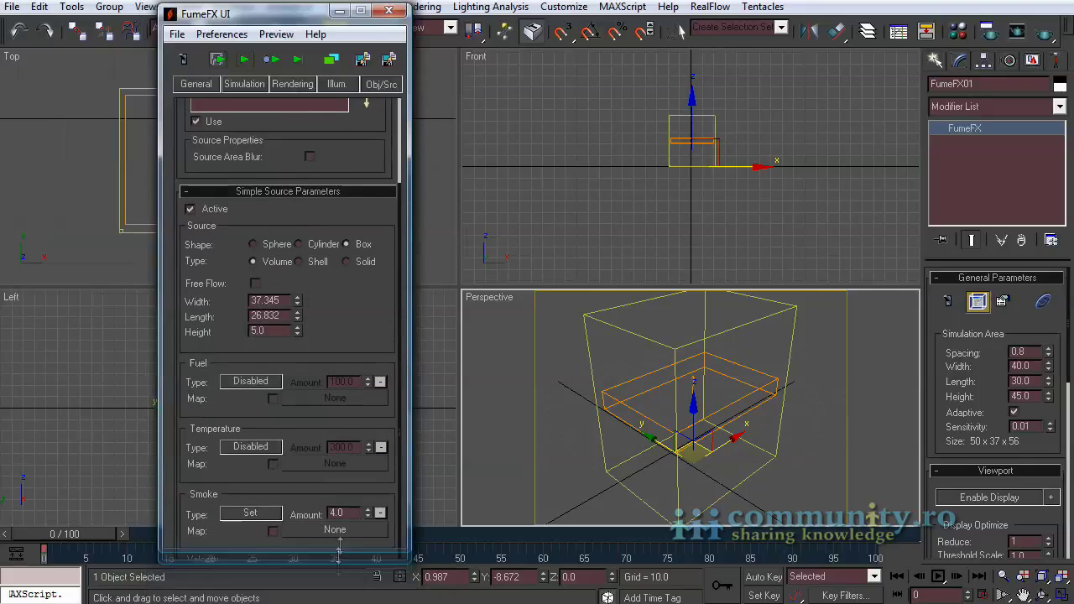
pyautogui.scroll(3, 395, 193)
pyautogui.click(332, 58)
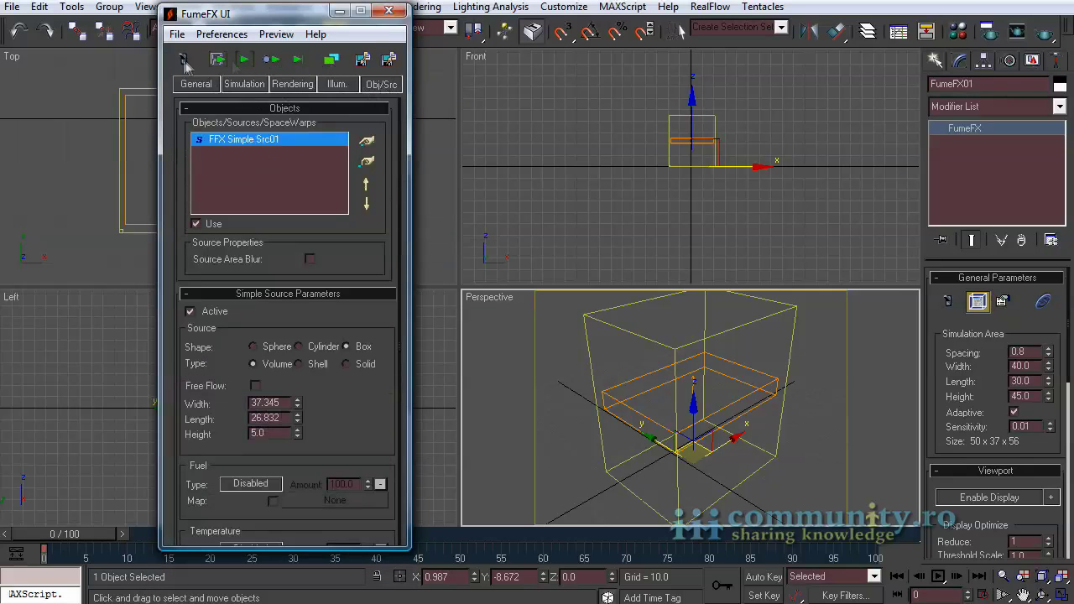
# Turn off Simulate Fuel in the grid's simulation settings, leaving smoke simulation on, and extend the FumeFX UI window downward.
pyautogui.click(244, 84)
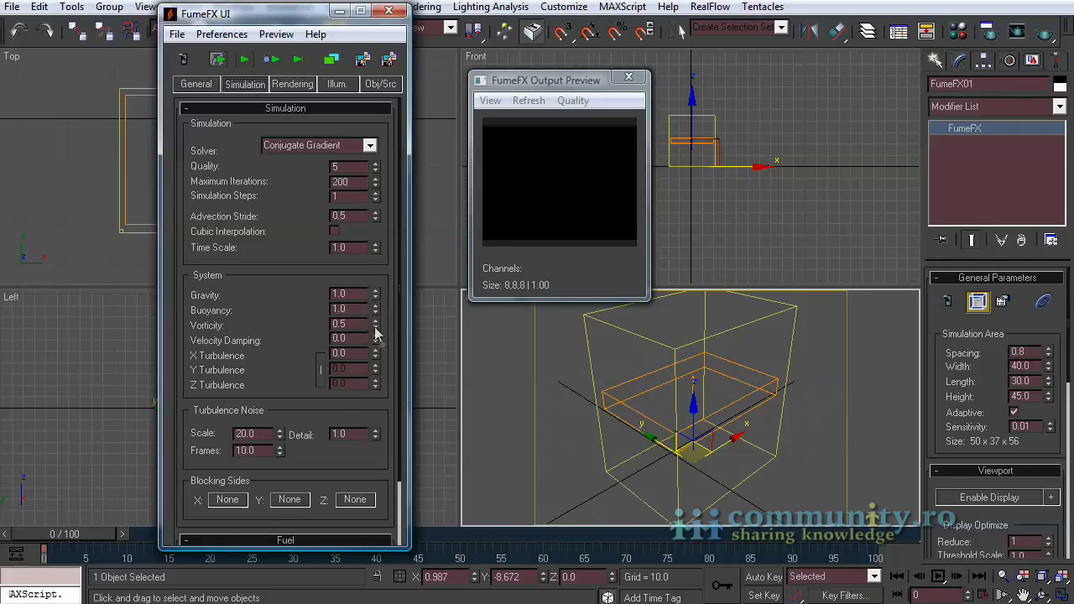
pyautogui.moveTo(270, 384); pyautogui.dragTo(277, 125)
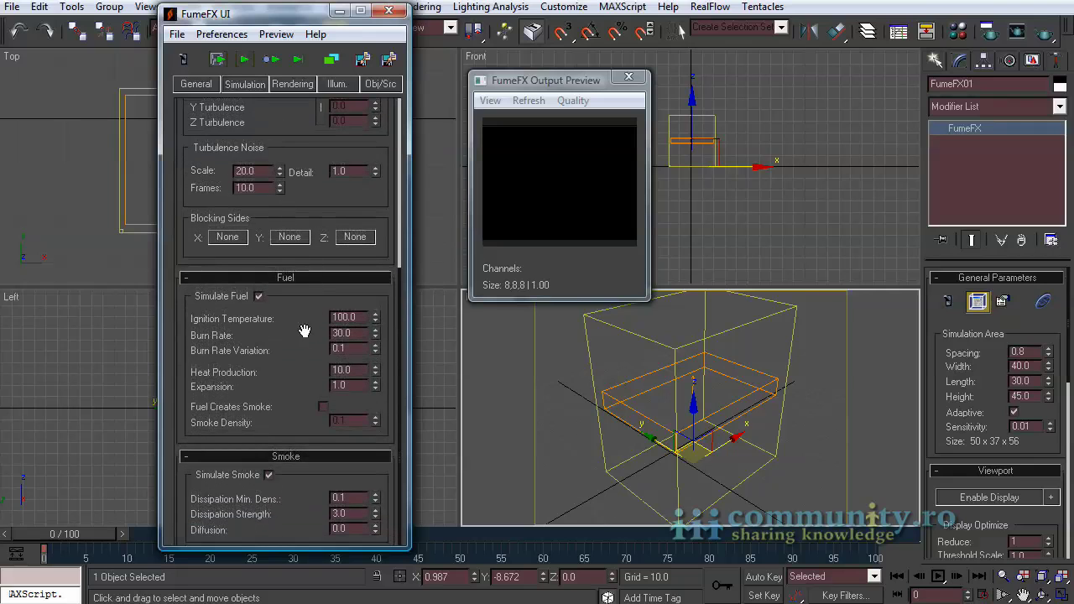
pyautogui.moveTo(304, 331); pyautogui.dragTo(290, 247)
pyautogui.click(257, 260)
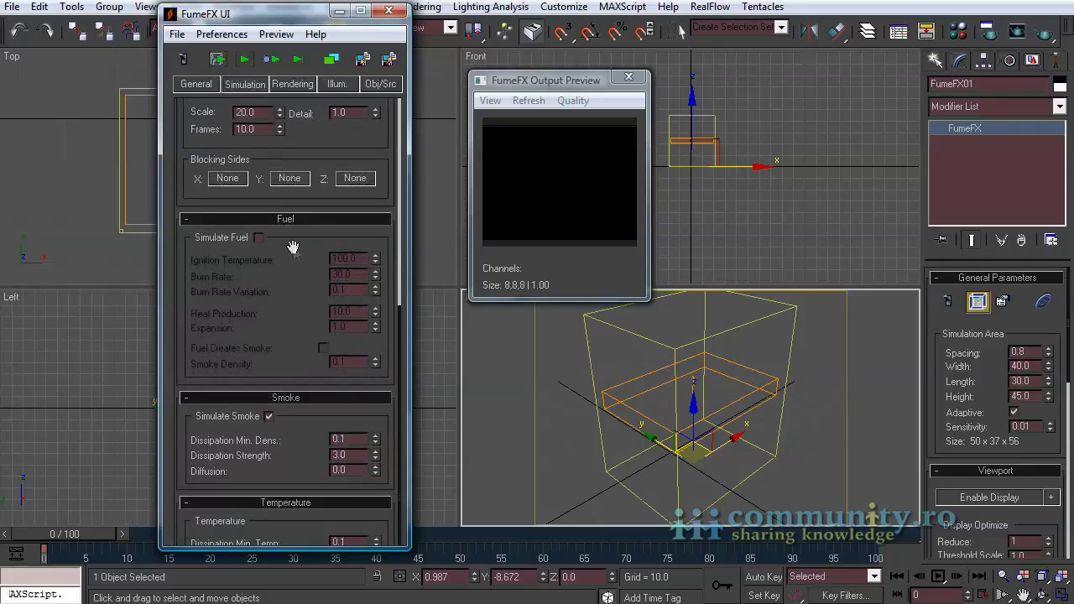
pyautogui.moveTo(403, 548); pyautogui.dragTo(404, 603)
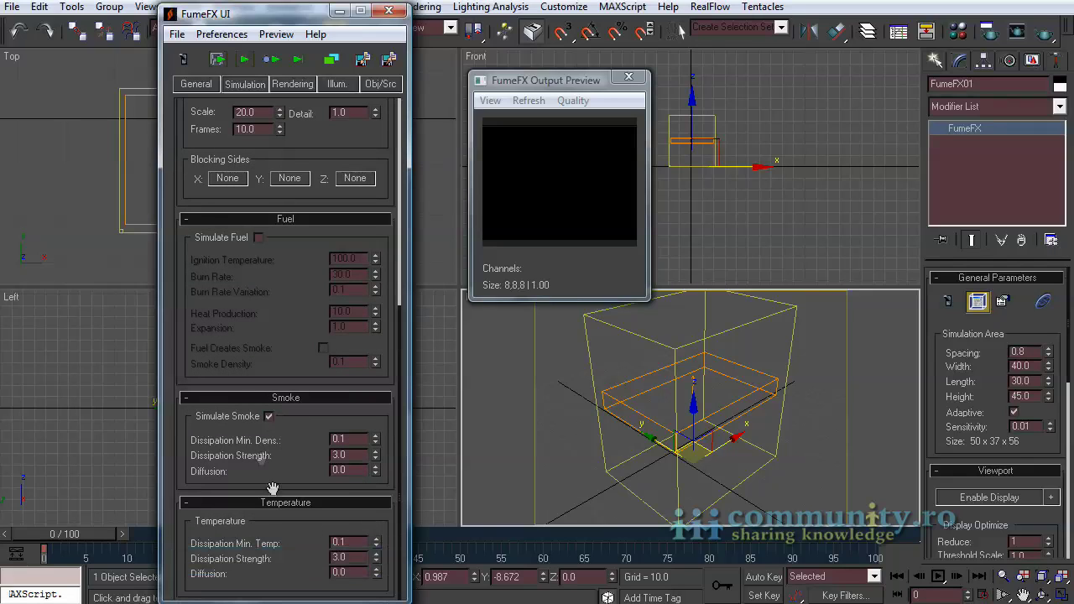
# Turn off Fire in the grid's rendering parameters and review the smoke rendering settings.
pyautogui.click(293, 85)
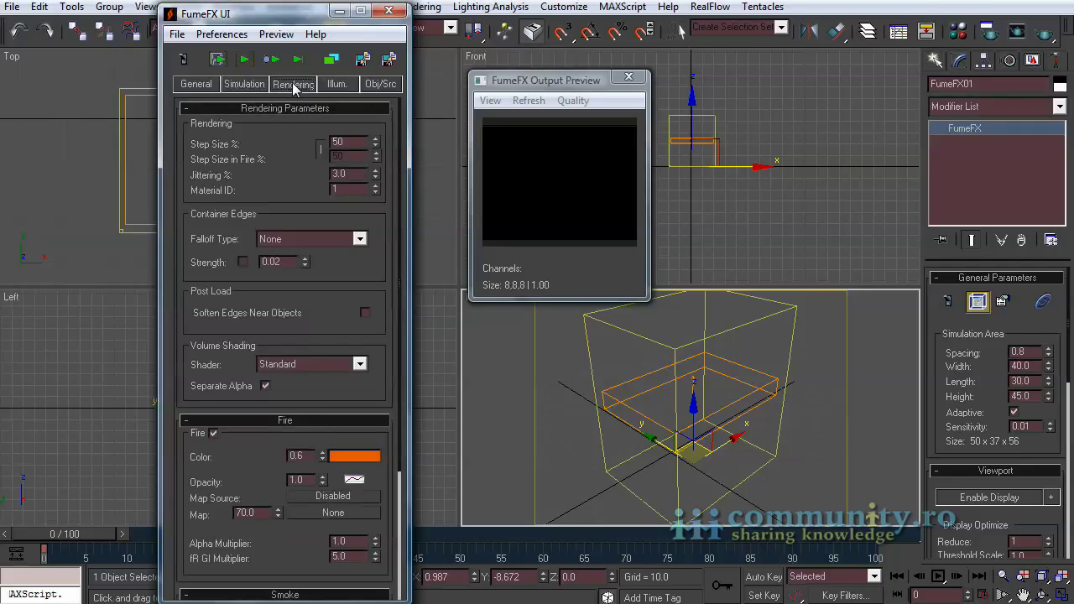
pyautogui.click(214, 433)
pyautogui.moveTo(357, 406); pyautogui.dragTo(340, 144)
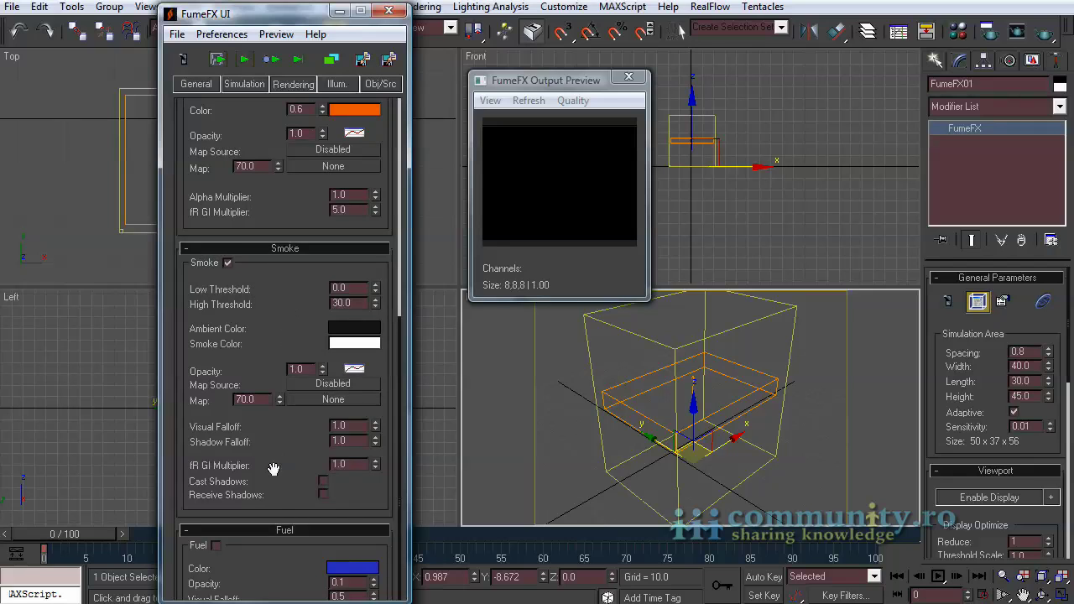
pyautogui.scroll(1, 273, 468)
# Add Velocity to the grid's exported channels alongside Smoke.
pyautogui.click(194, 84)
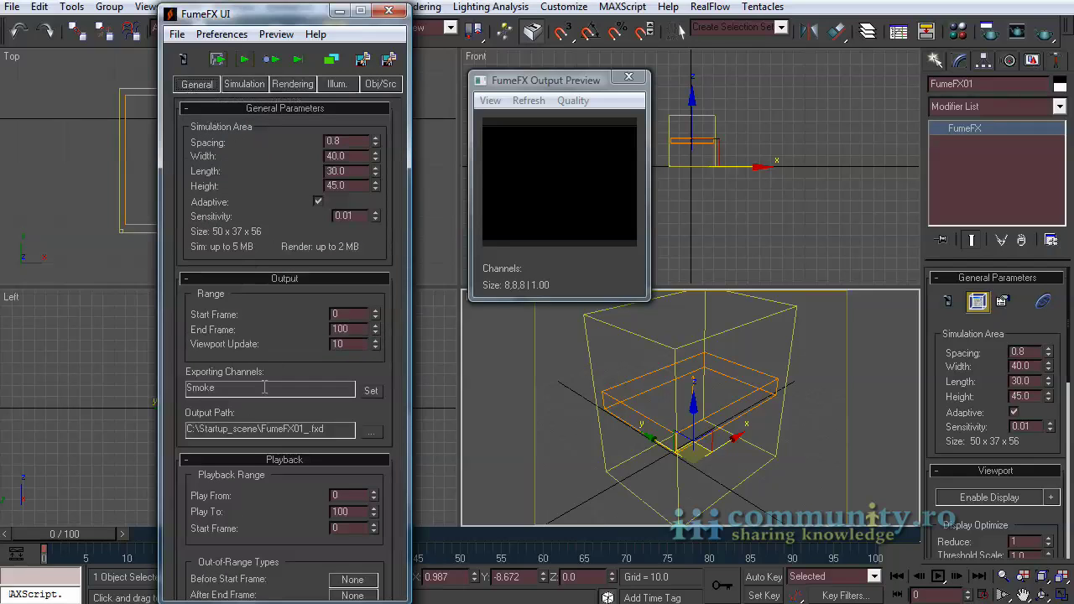
pyautogui.click(370, 391)
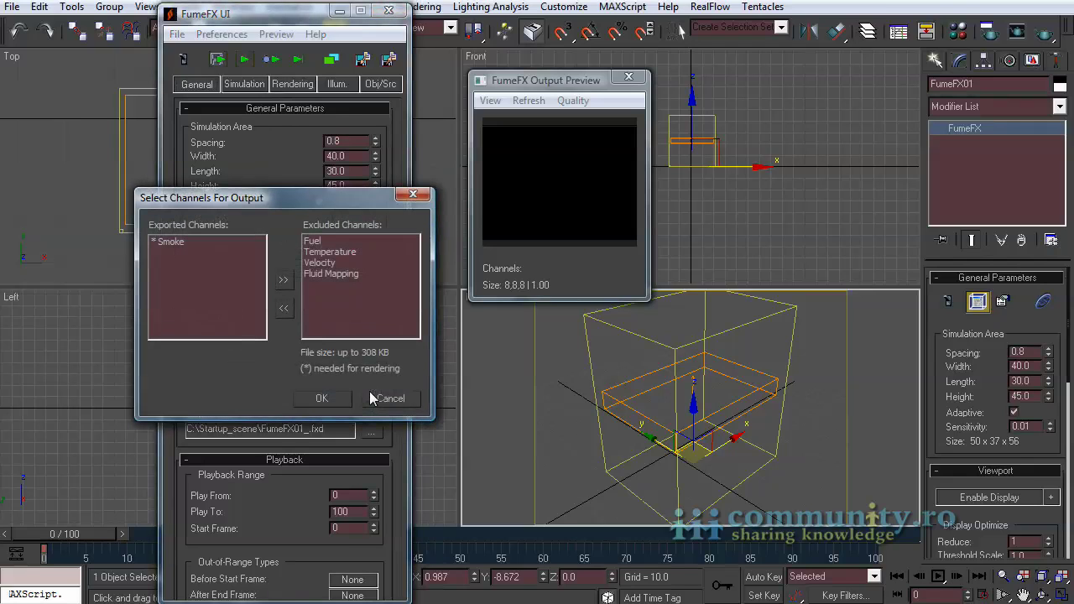
pyautogui.click(328, 263)
pyautogui.click(284, 308)
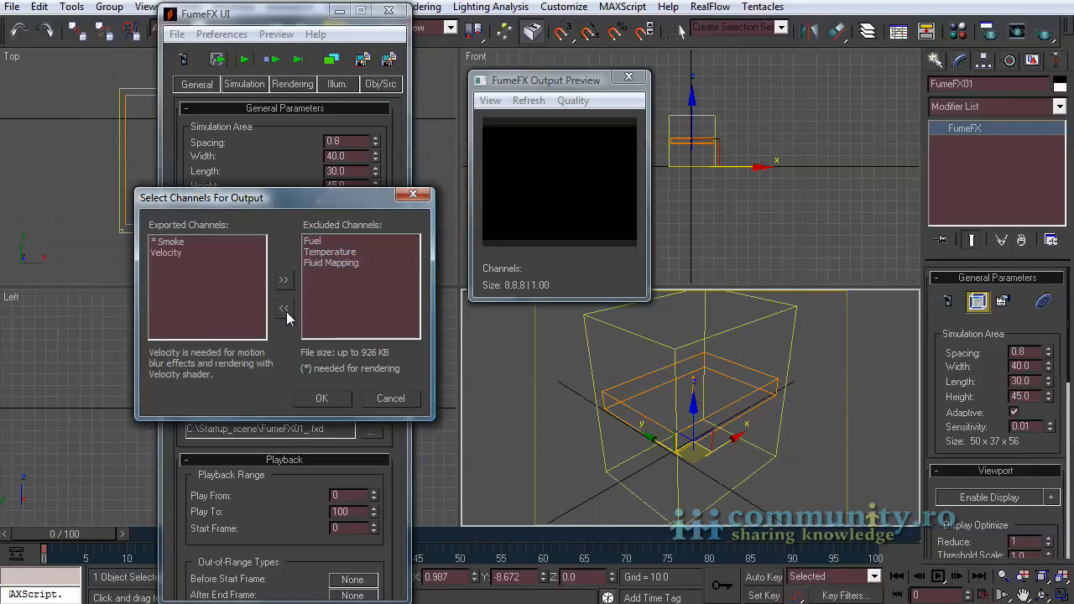
pyautogui.click(321, 399)
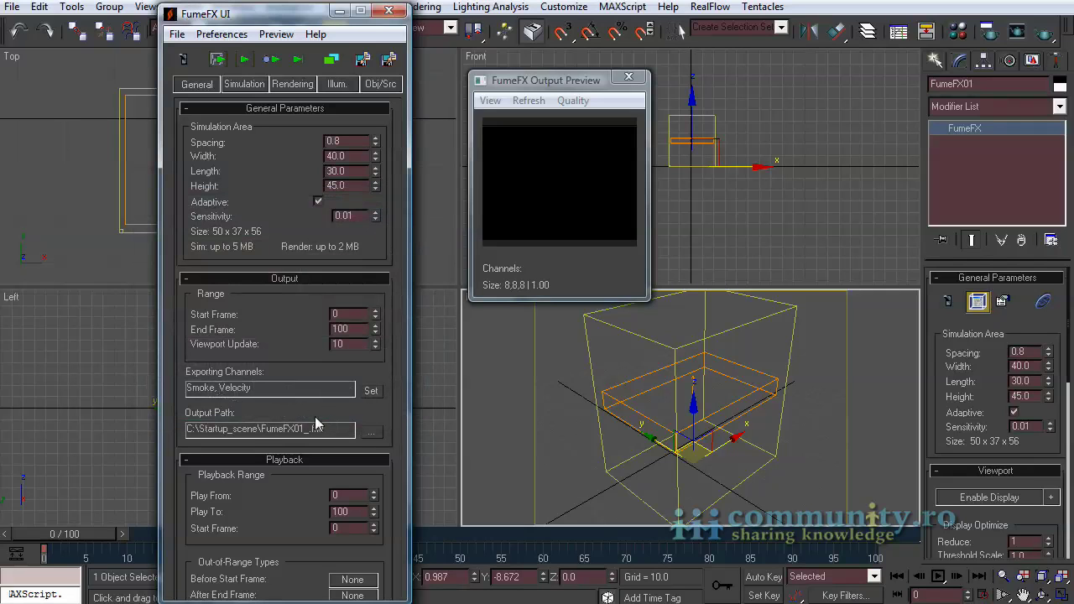
# Set the simulation's output file to ffx_tp_01 in the 3dsmax scenes folder.
pyautogui.click(372, 432)
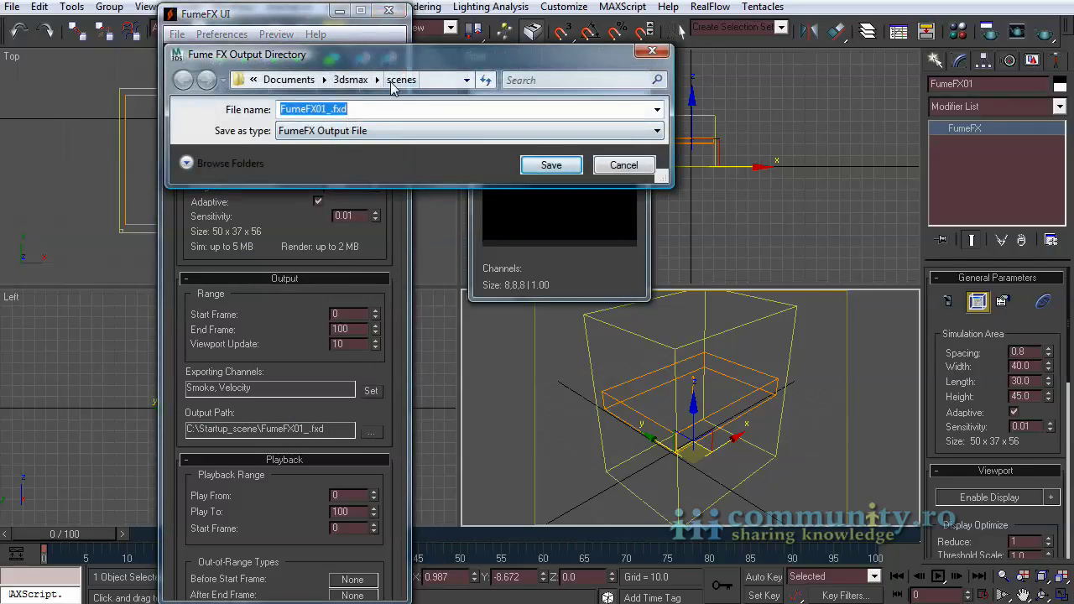
pyautogui.doubleClick(323, 110)
pyautogui.write('ffx_tp_01')
pyautogui.press('Return')
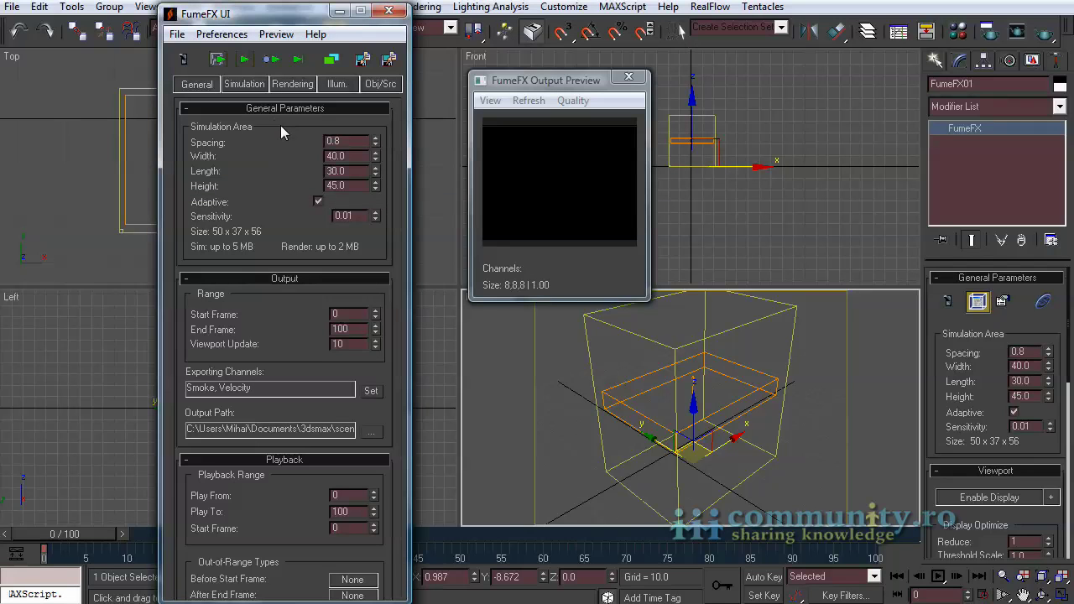
# Run the FumeFX simulation for frames 0 to 100 and scrub back through the last frames to review the smoke.
pyautogui.click(245, 59)
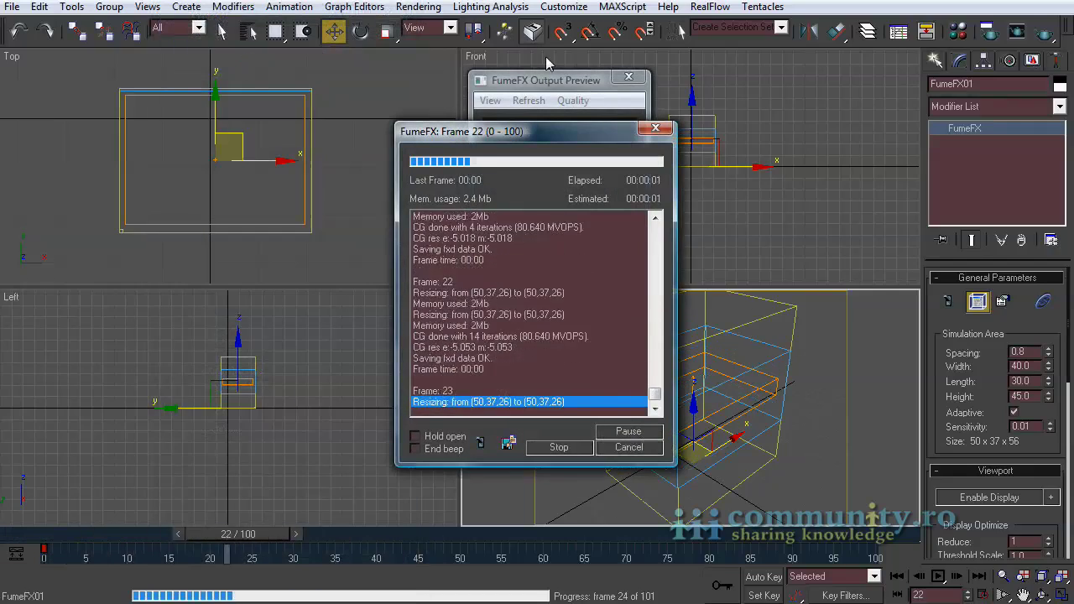
pyautogui.moveTo(537, 87); pyautogui.dragTo(769, 134)
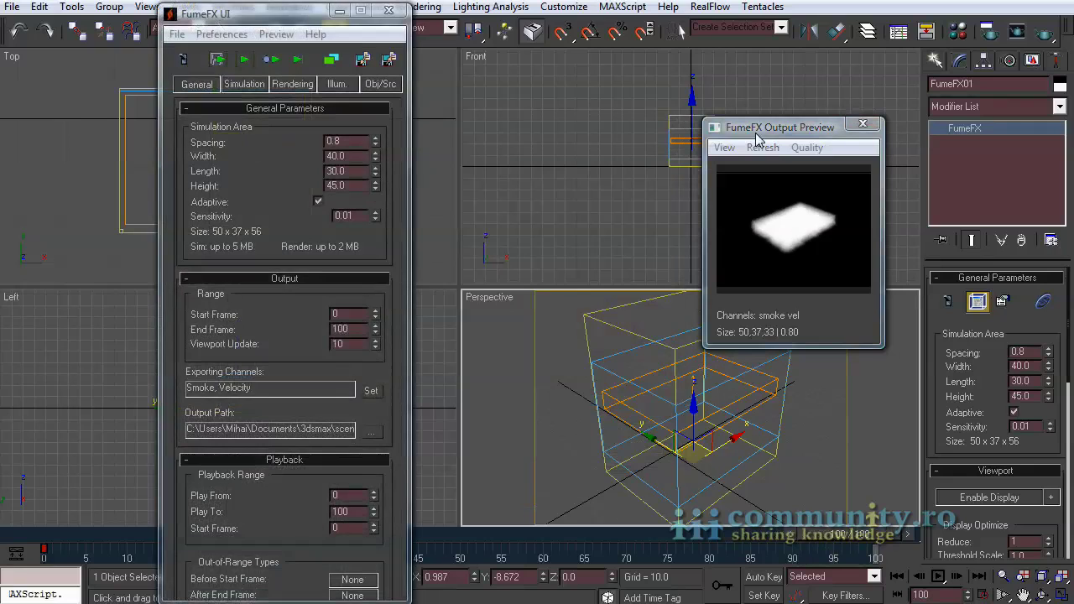
pyautogui.moveTo(869, 543); pyautogui.dragTo(784, 554)
# Set the box source's turbulence amount to 0.1, frames to 10 and scale to 20.
pyautogui.click(379, 85)
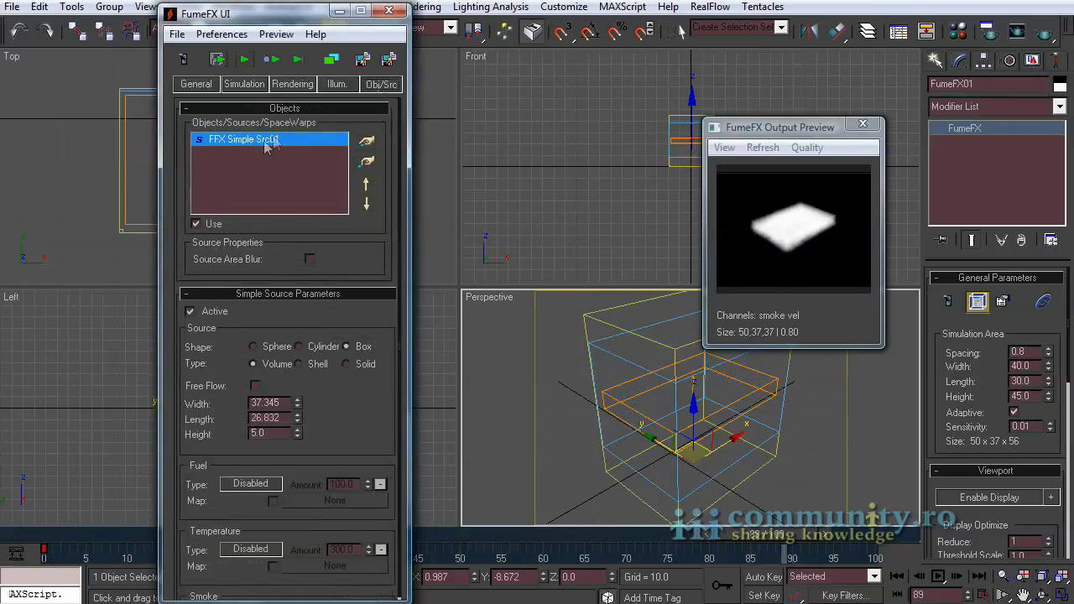
pyautogui.moveTo(373, 434); pyautogui.dragTo(375, 352)
pyautogui.moveTo(290, 4); pyautogui.dragTo(293, 0)
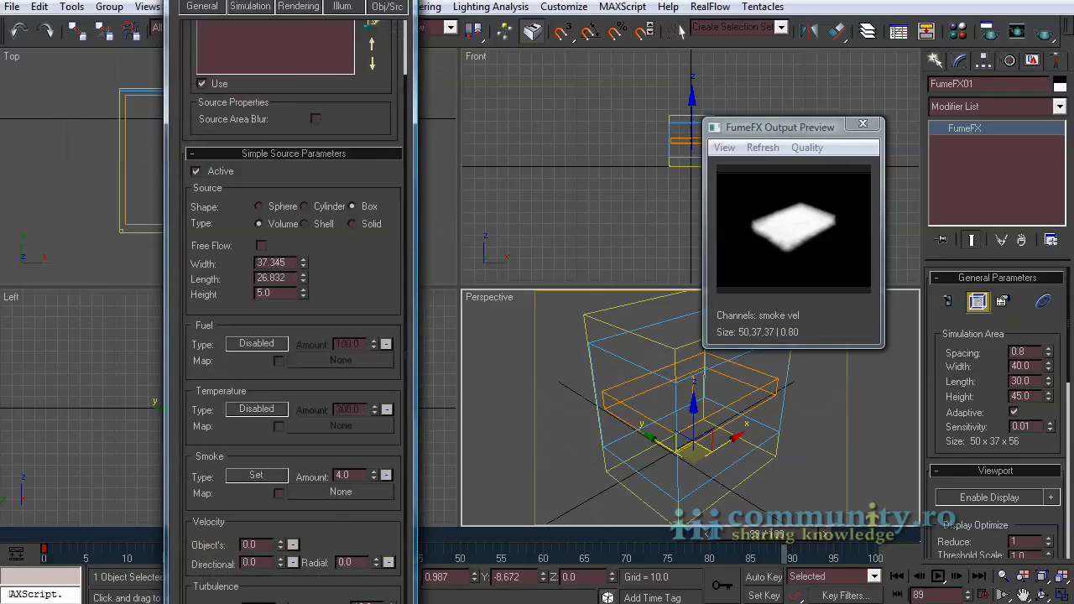
pyautogui.moveTo(379, 277); pyautogui.dragTo(379, 264)
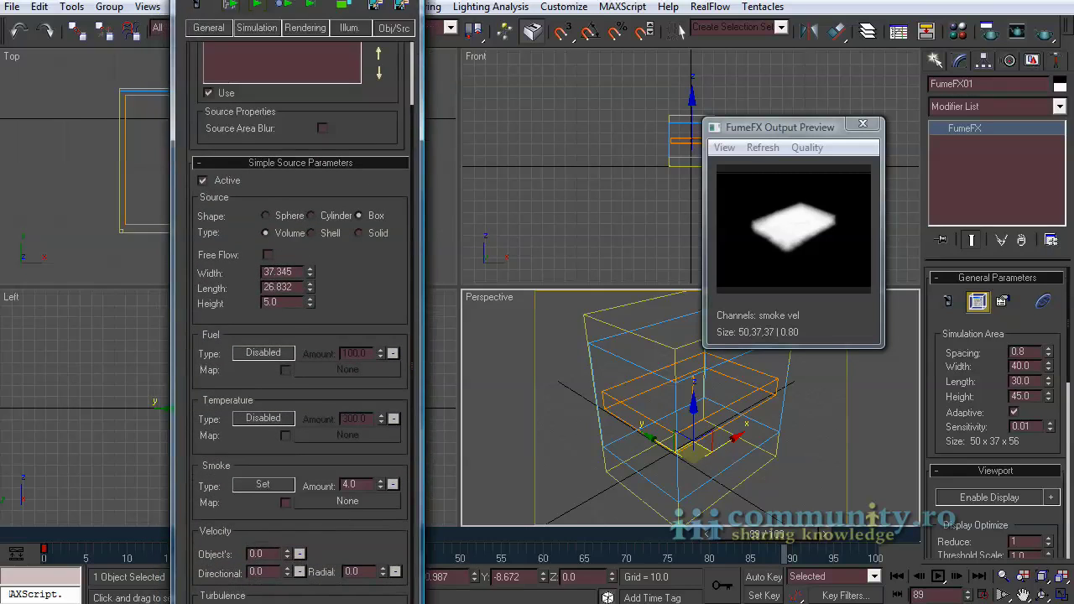
pyautogui.scroll(-2, 419, 479)
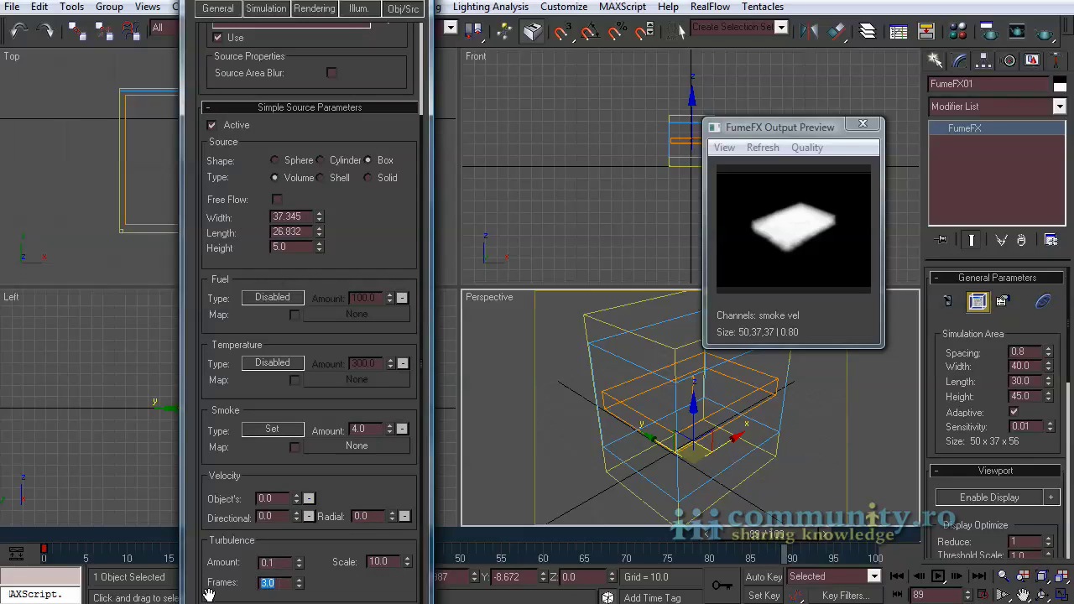
pyautogui.press('Return')
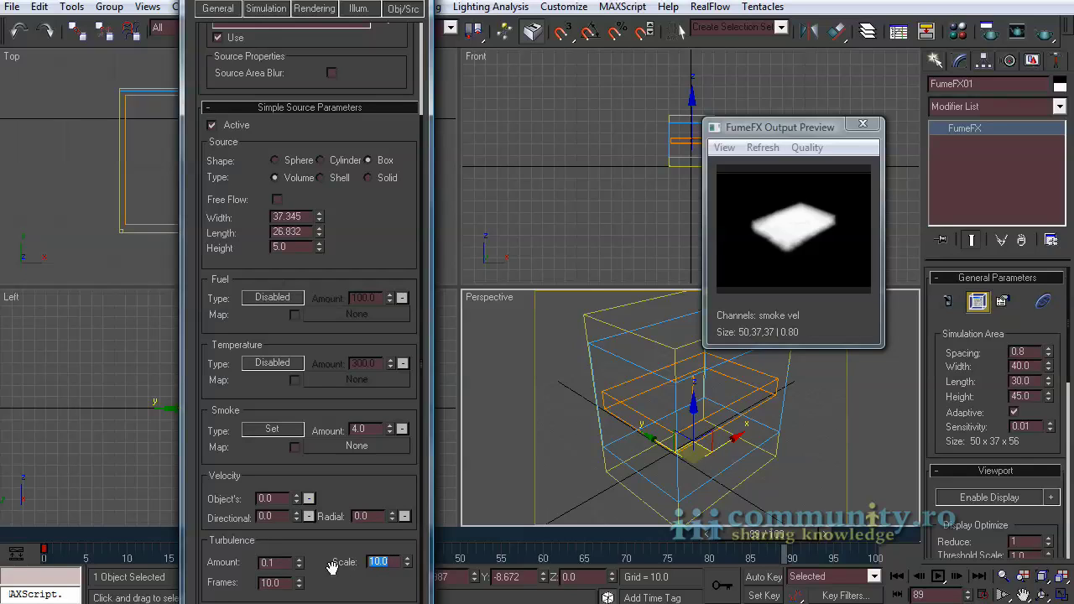
pyautogui.write('20')
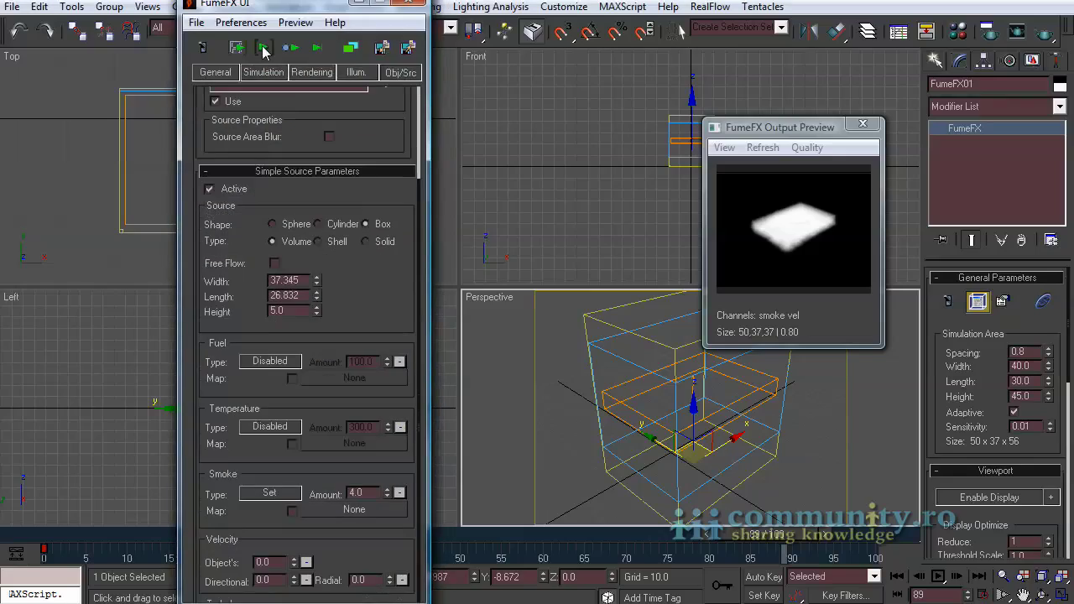
# Rerun the simulation with the new turbulence, scrub through the result, and close the FumeFX UI and Output Preview windows.
pyautogui.click(262, 46)
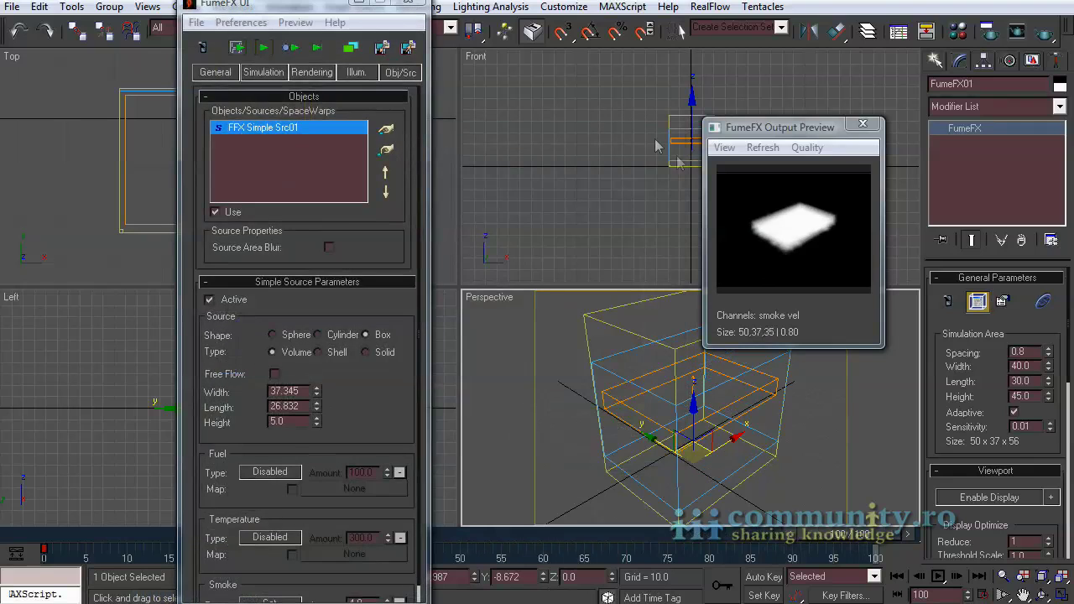
pyautogui.moveTo(881, 537); pyautogui.dragTo(705, 569)
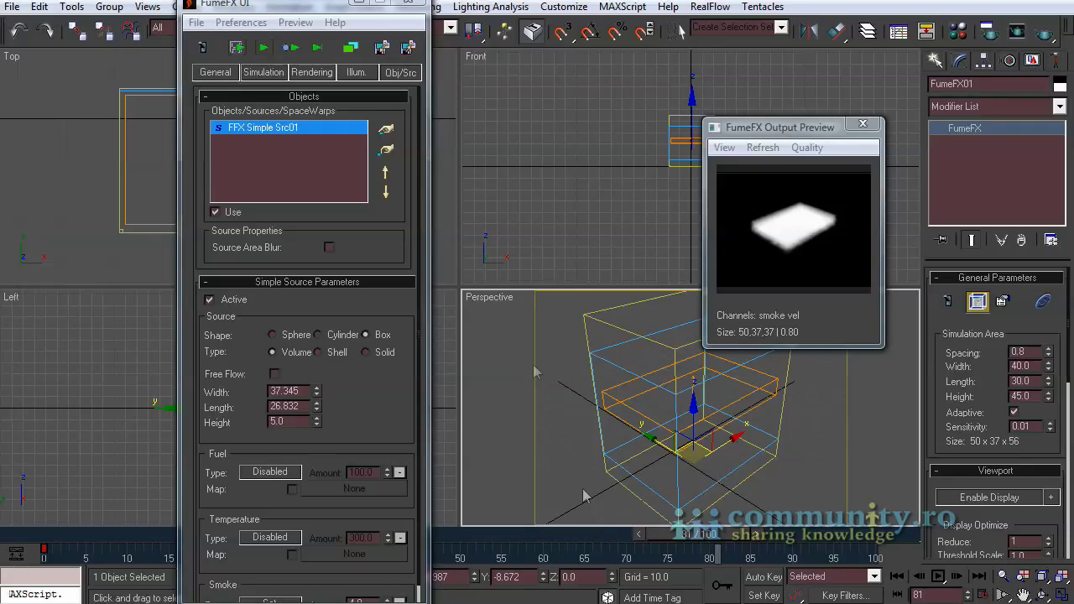
pyautogui.click(409, 3)
pyautogui.click(867, 125)
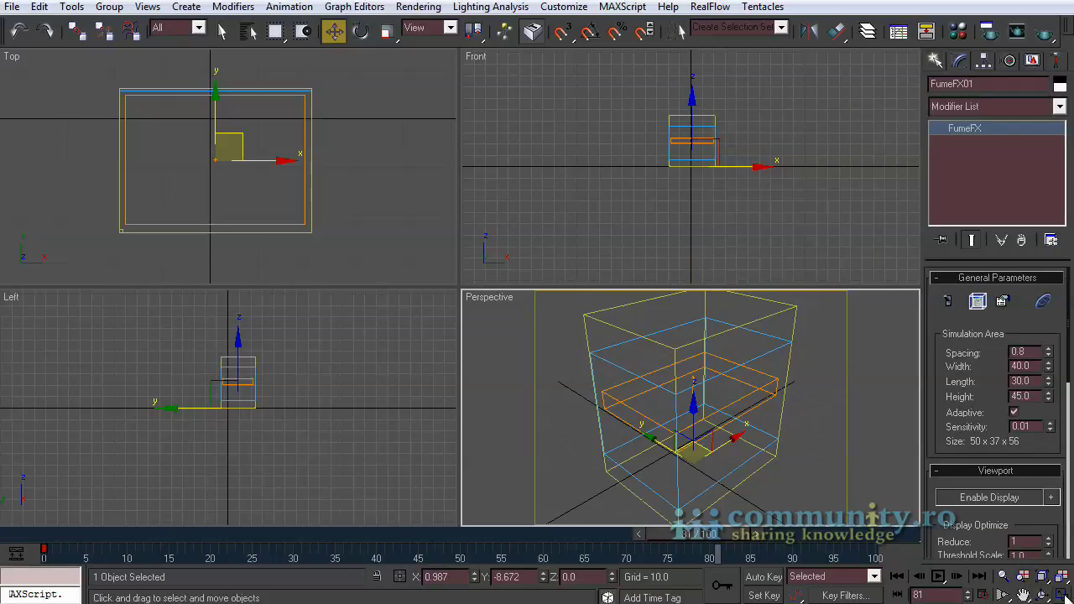
# Create a standard primitive sphere with a radius of about 8.7 at the base of the FumeFX grid in the Perspective view.
pyautogui.click(936, 60)
pyautogui.click(1059, 111)
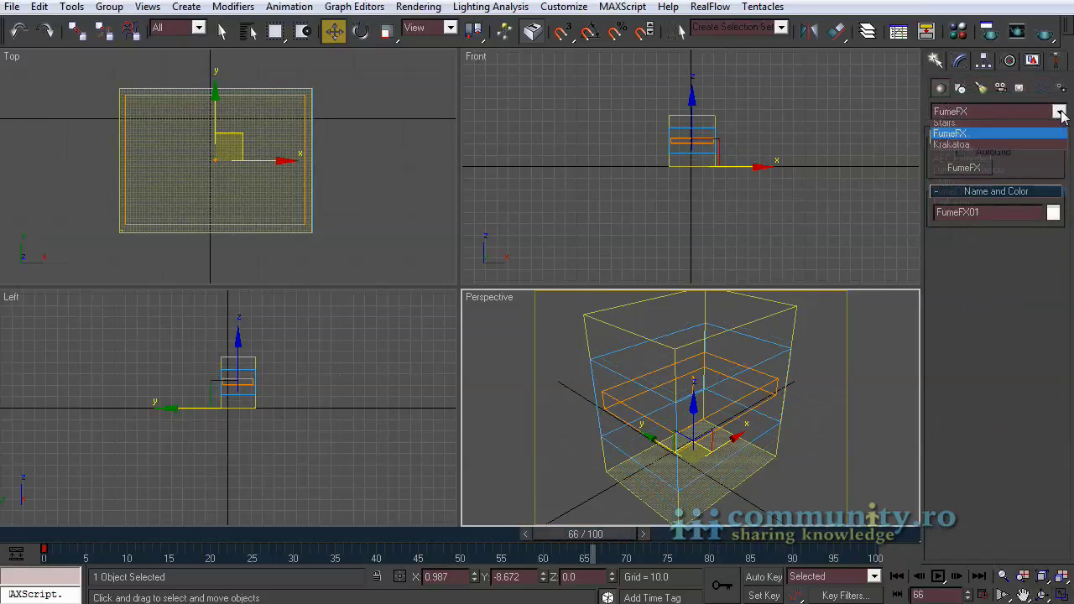
pyautogui.click(1003, 127)
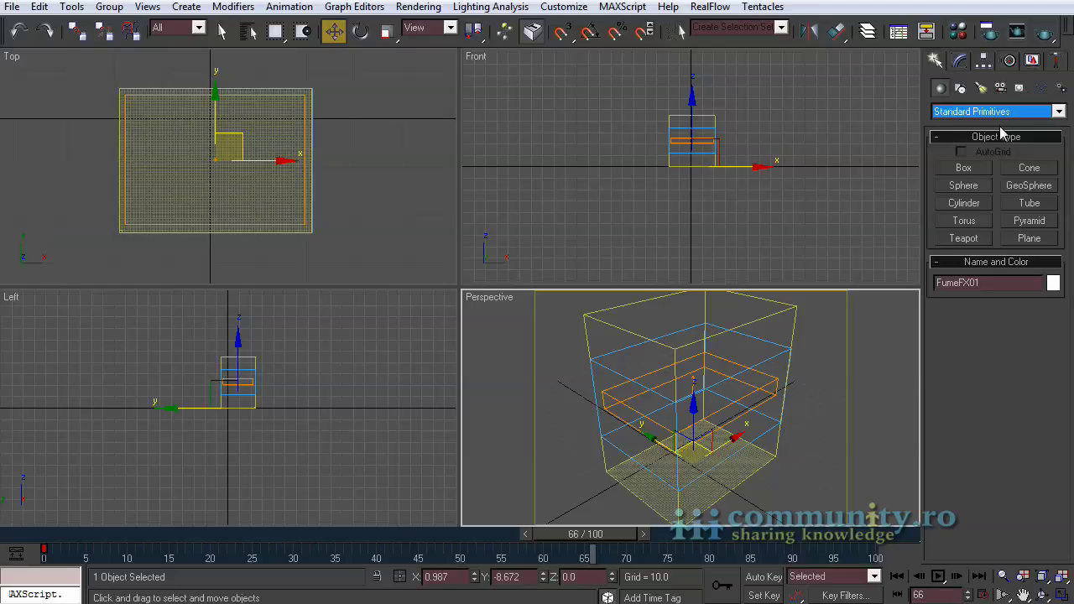
pyautogui.click(971, 186)
pyautogui.moveTo(685, 454); pyautogui.dragTo(705, 475)
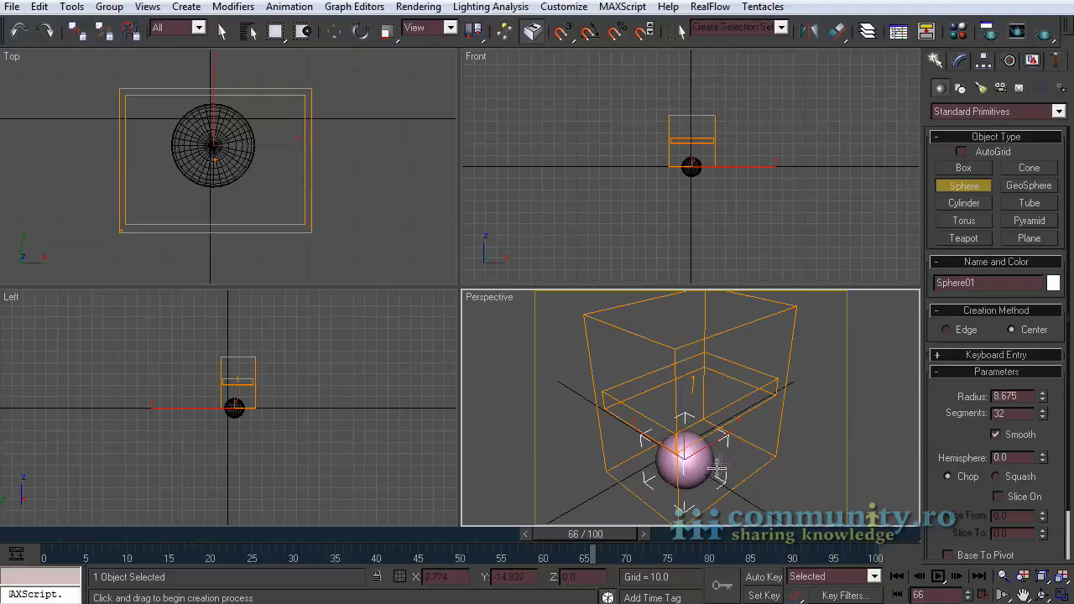
# Set the sphere's radius to 7 and move it in the Top view to about X -11.3, Y -9.
pyautogui.click(222, 32)
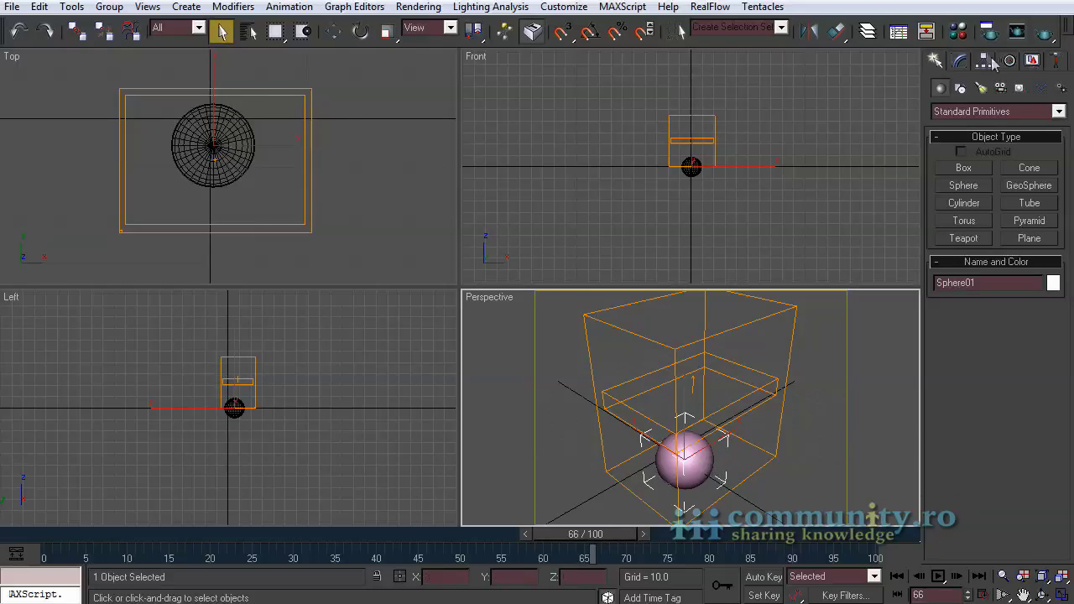
pyautogui.click(961, 61)
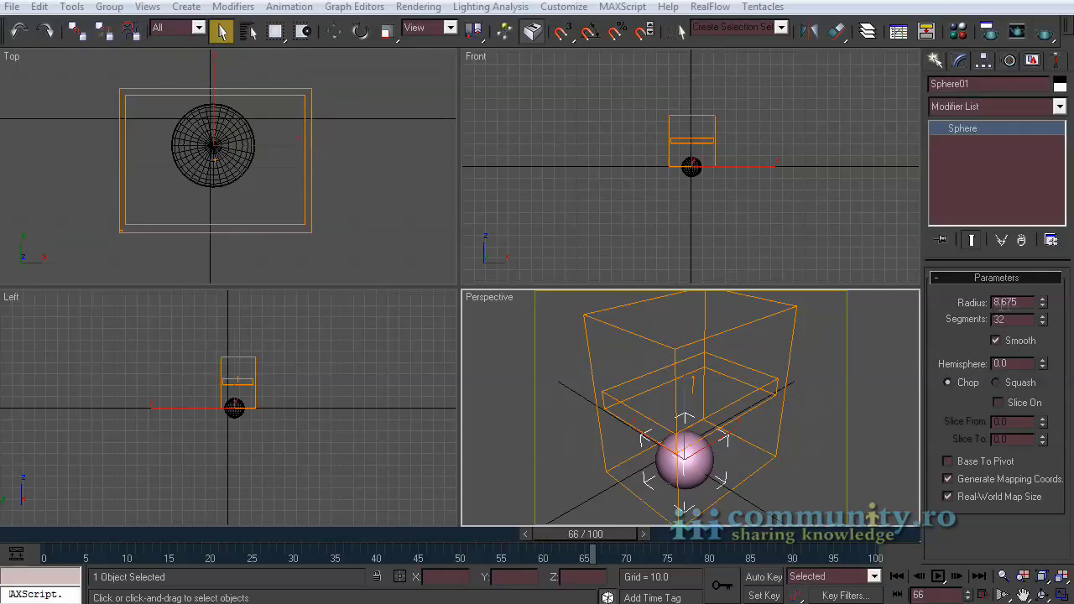
pyautogui.moveTo(1020, 303); pyautogui.dragTo(978, 307)
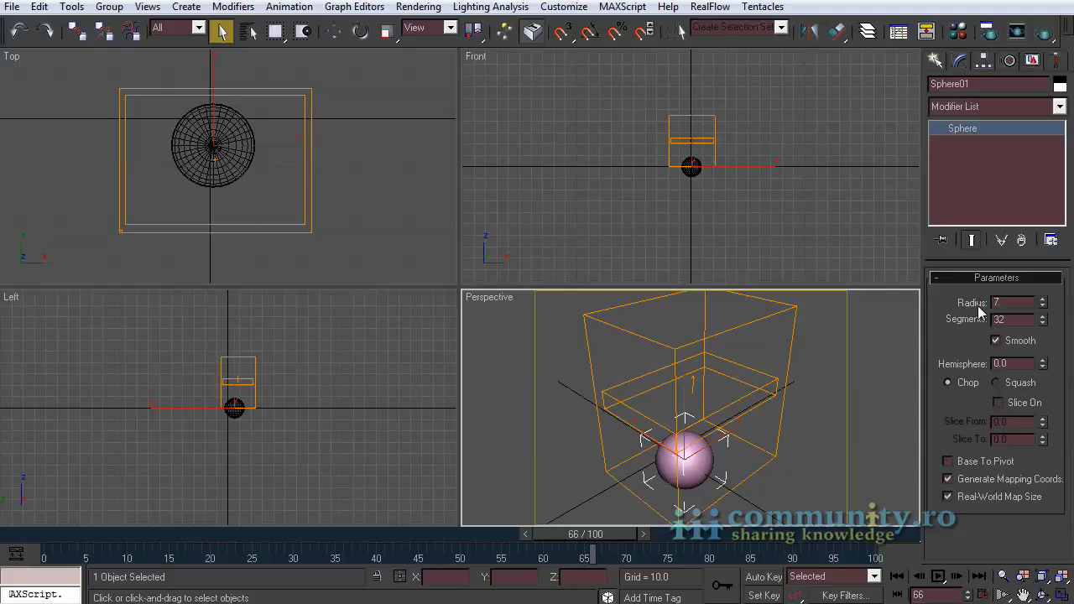
pyautogui.press('Return')
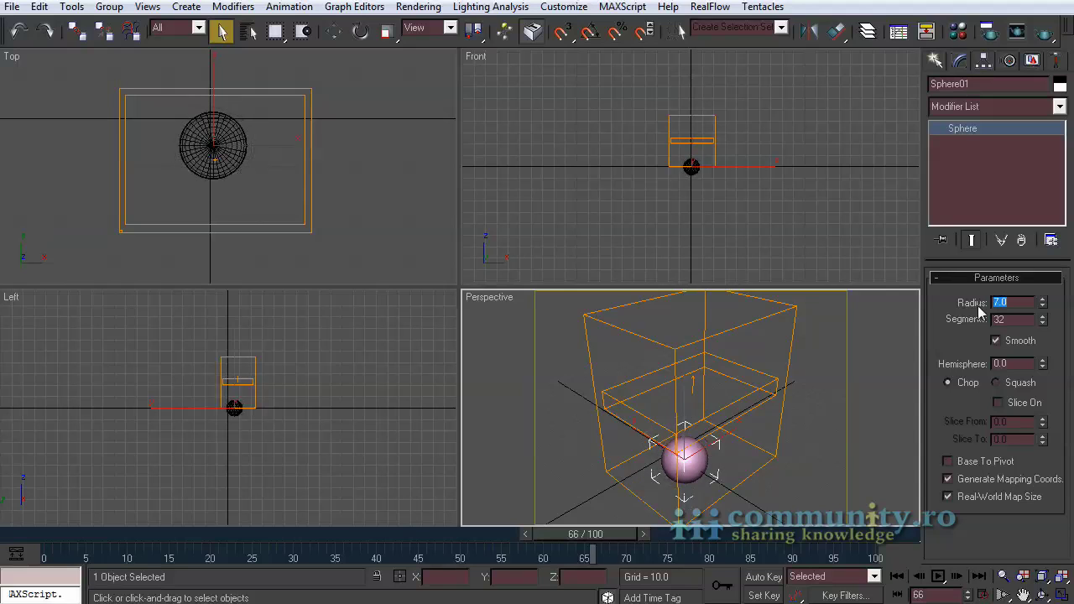
pyautogui.click(333, 31)
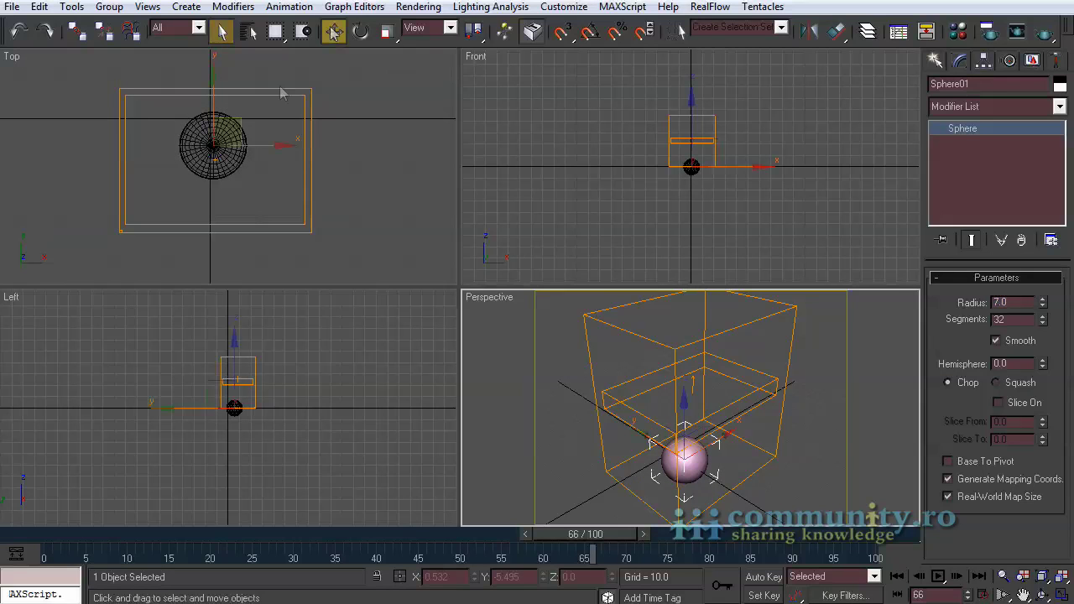
pyautogui.moveTo(237, 128); pyautogui.dragTo(181, 137)
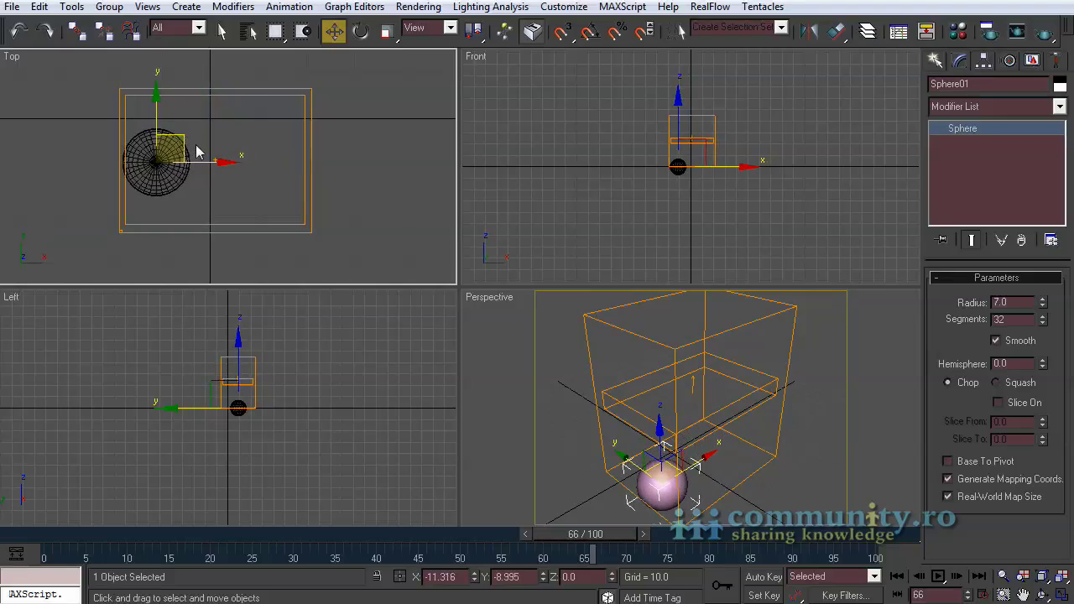
# Animate the sphere with Auto Key, placing it above the FumeFX grid's upper right at frame 1 and at its lower left at frame 60.
pyautogui.moveTo(619, 533); pyautogui.dragTo(562, 540)
pyautogui.press('w')
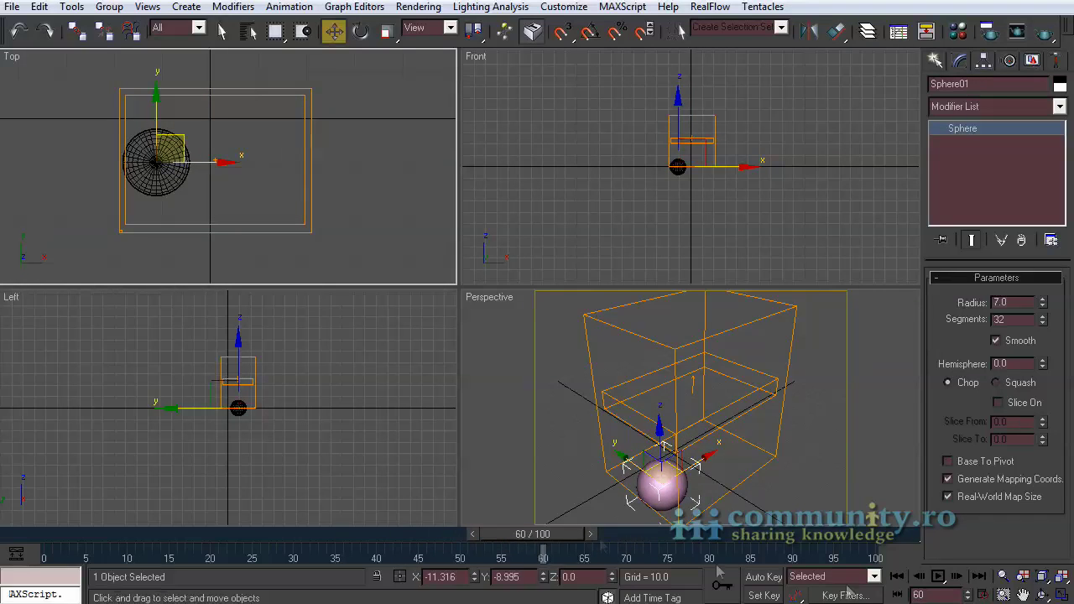
pyautogui.press('n')
pyautogui.moveTo(181, 140)
pyautogui.mouseDown()
pyautogui.moveTo(132, 153)
pyautogui.moveTo(161, 146)
pyautogui.mouseUp()
pyautogui.moveTo(683, 161); pyautogui.dragTo(676, 176)
pyautogui.moveTo(541, 534); pyautogui.dragTo(70, 533)
pyautogui.moveTo(697, 147); pyautogui.dragTo(724, 97)
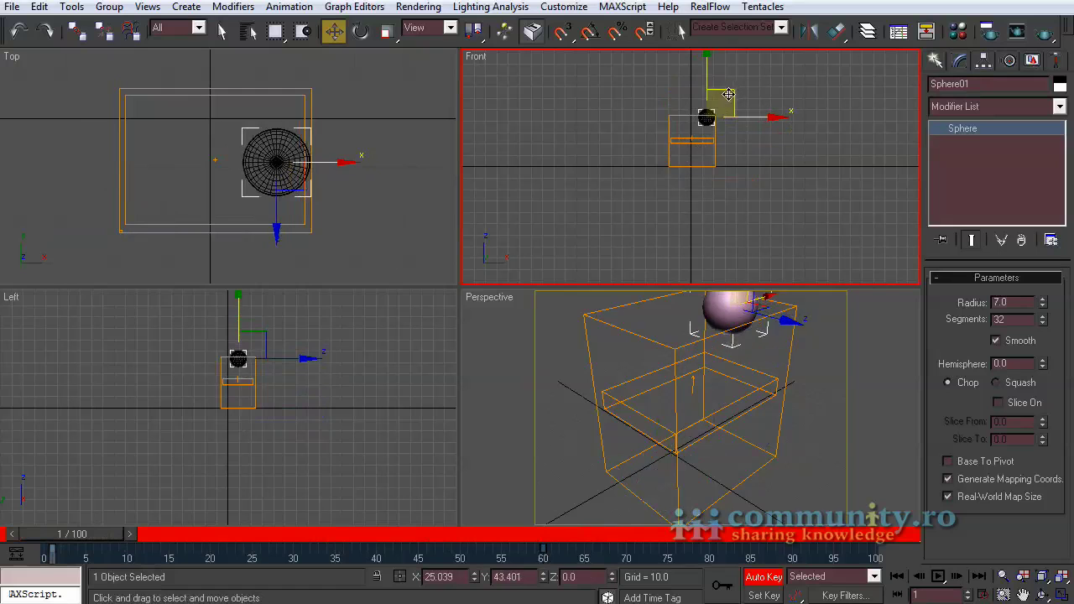
# Scrub the sphere's motion to frame 21 and turn off Auto Key.
pyautogui.moveTo(96, 533); pyautogui.dragTo(277, 533)
pyautogui.press('w')
pyautogui.hotkey('ctrl', 'shift', 'z')
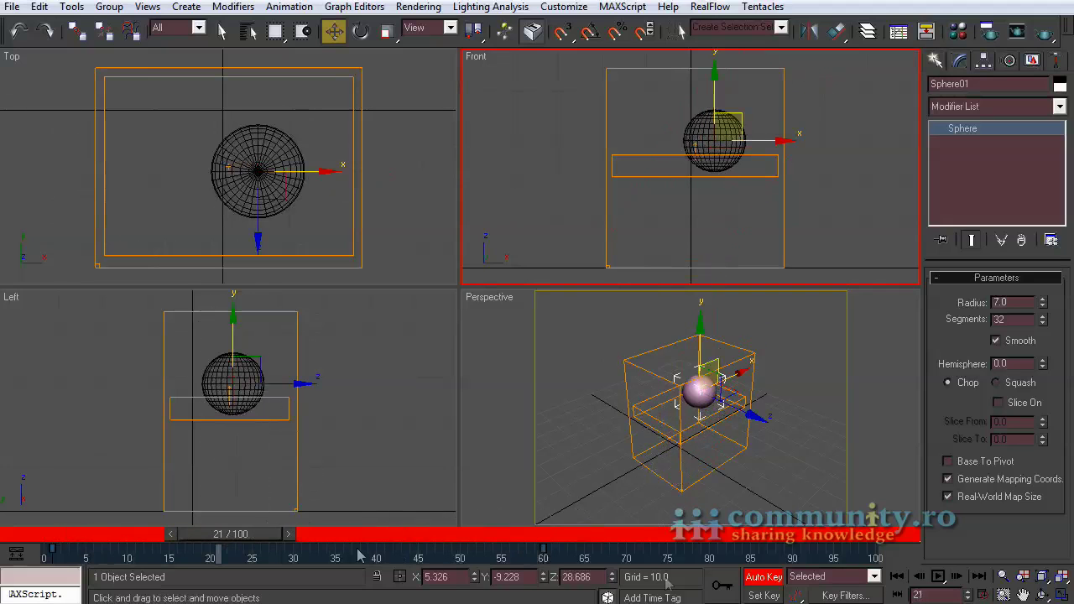
pyautogui.click(765, 578)
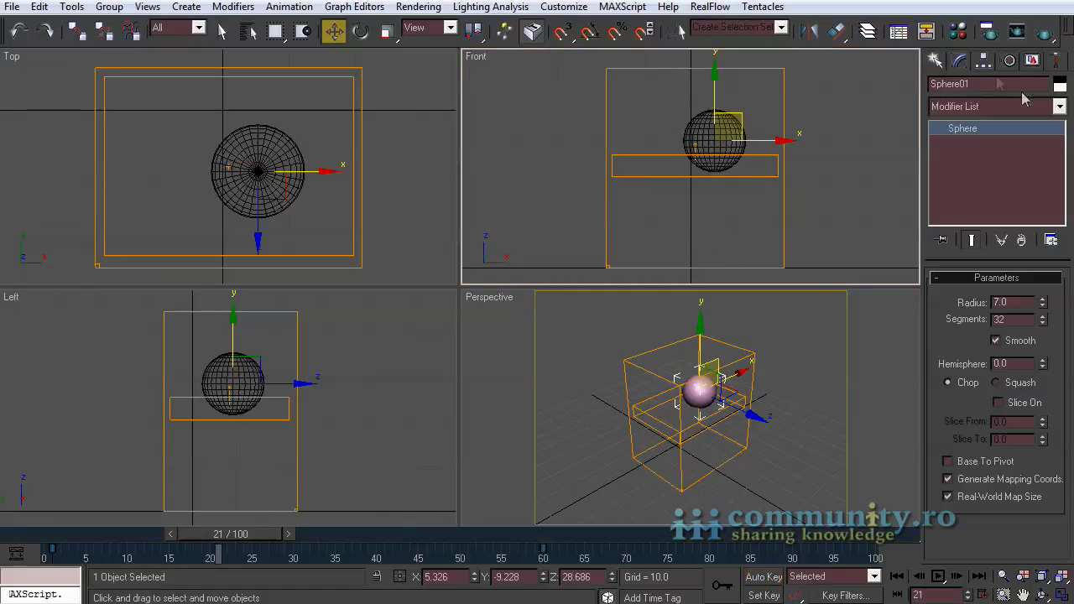
# Make an fR-Glass material in the first sample slot with a checkered preview background and assign it to the sphere.
pyautogui.click(960, 31)
pyautogui.click(144, 73)
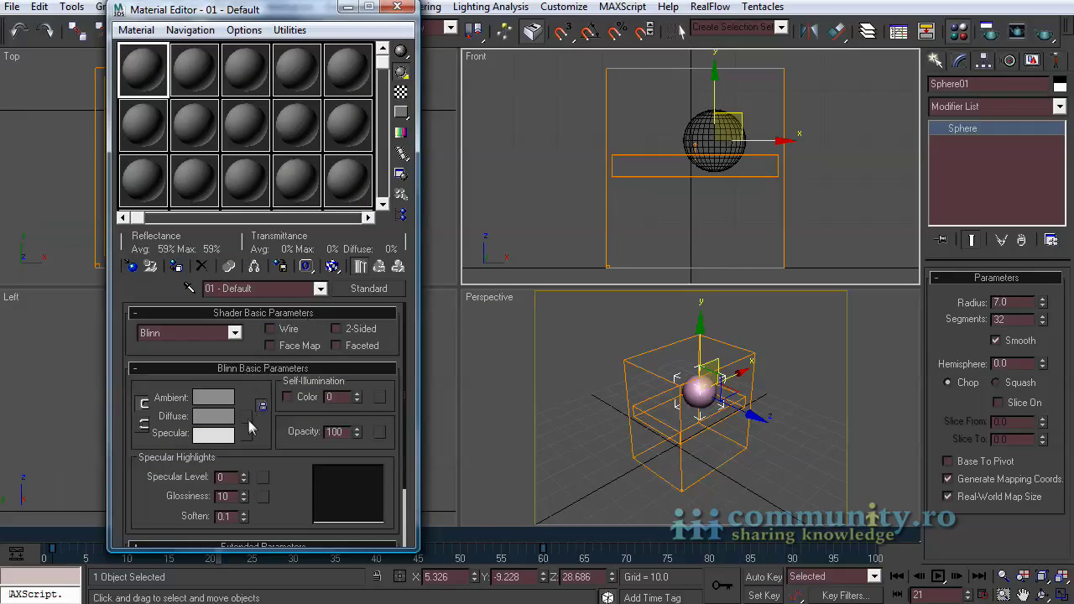
pyautogui.click(367, 288)
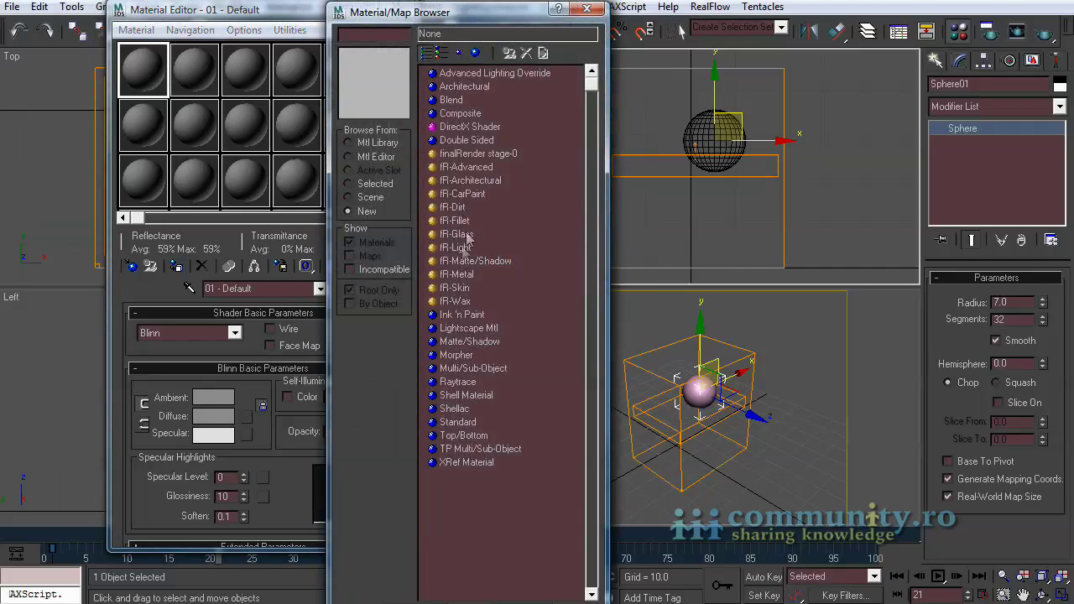
pyautogui.doubleClick(457, 235)
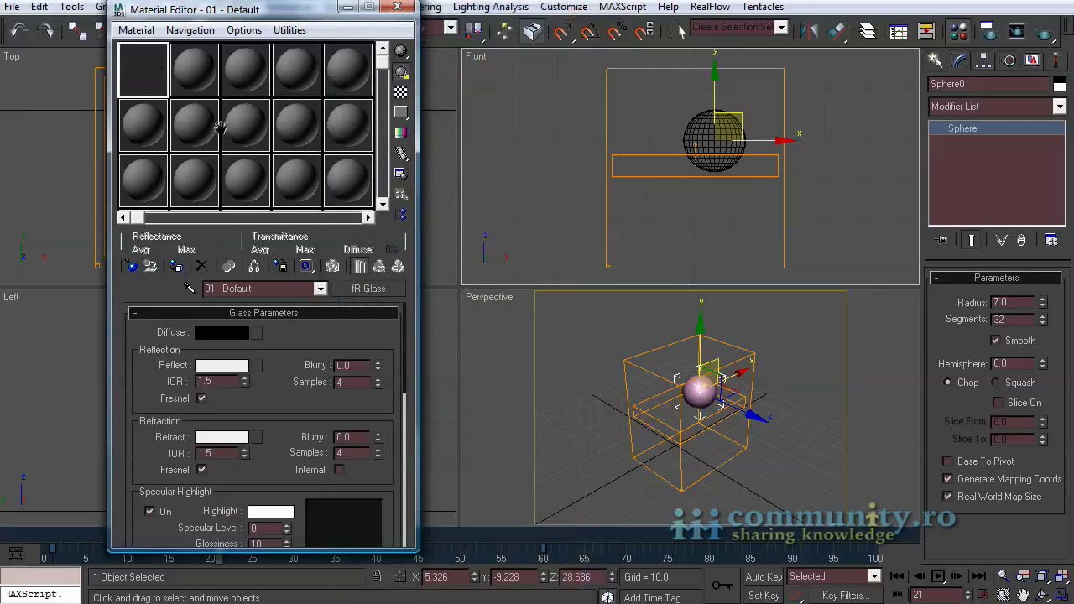
pyautogui.click(402, 92)
pyautogui.moveTo(144, 72); pyautogui.dragTo(709, 143)
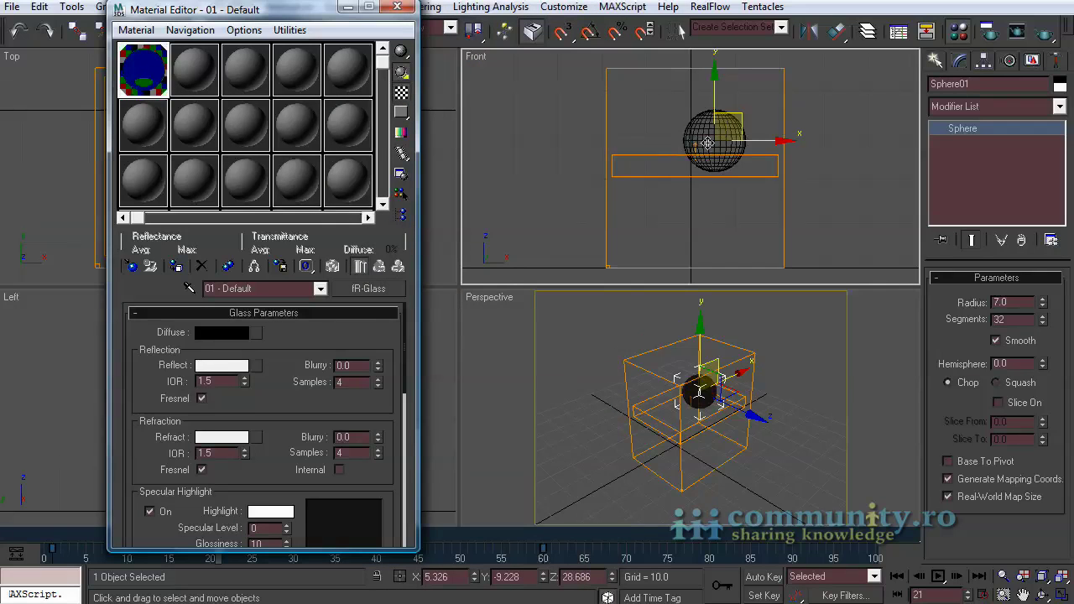
pyautogui.click(399, 8)
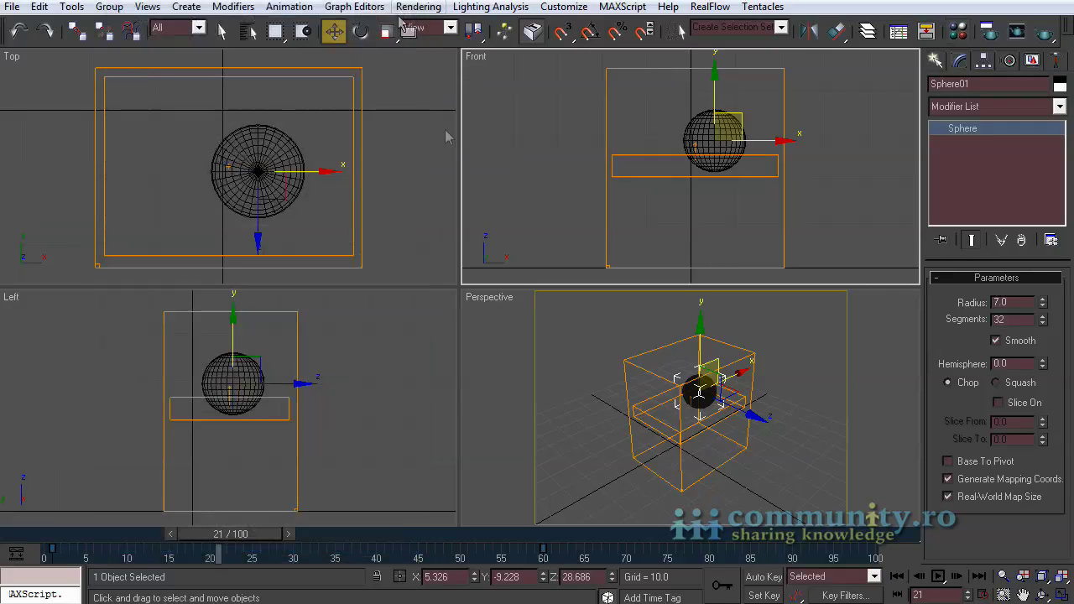
# Reframe the Perspective view closely on the FumeFX grid from a low angle and turn it into a target camera view.
pyautogui.click(792, 388)
pyautogui.click(1003, 575)
pyautogui.moveTo(696, 436); pyautogui.dragTo(682, 399)
pyautogui.hotkey('ctrl', 'c')
pyautogui.hotkey('ctrl', 'r')
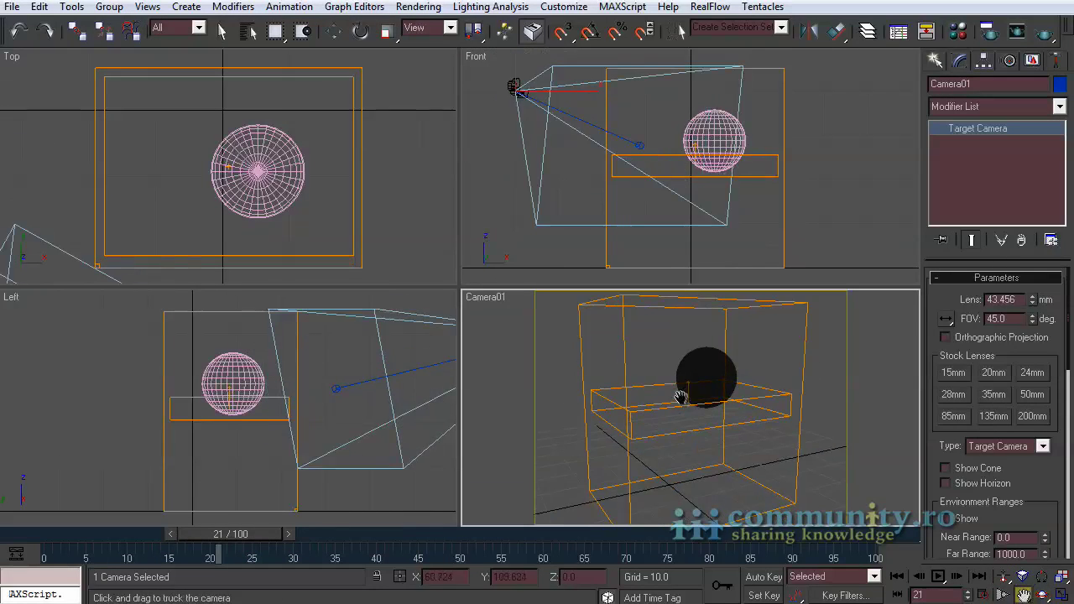
pyautogui.rightClick(682, 400)
# Move the camera's target to the centre of the FumeFX box source using the Front and Left views.
pyautogui.click(640, 145)
pyautogui.press('w')
pyautogui.moveTo(641, 145); pyautogui.dragTo(696, 161)
pyautogui.moveTo(336, 389); pyautogui.dragTo(242, 401)
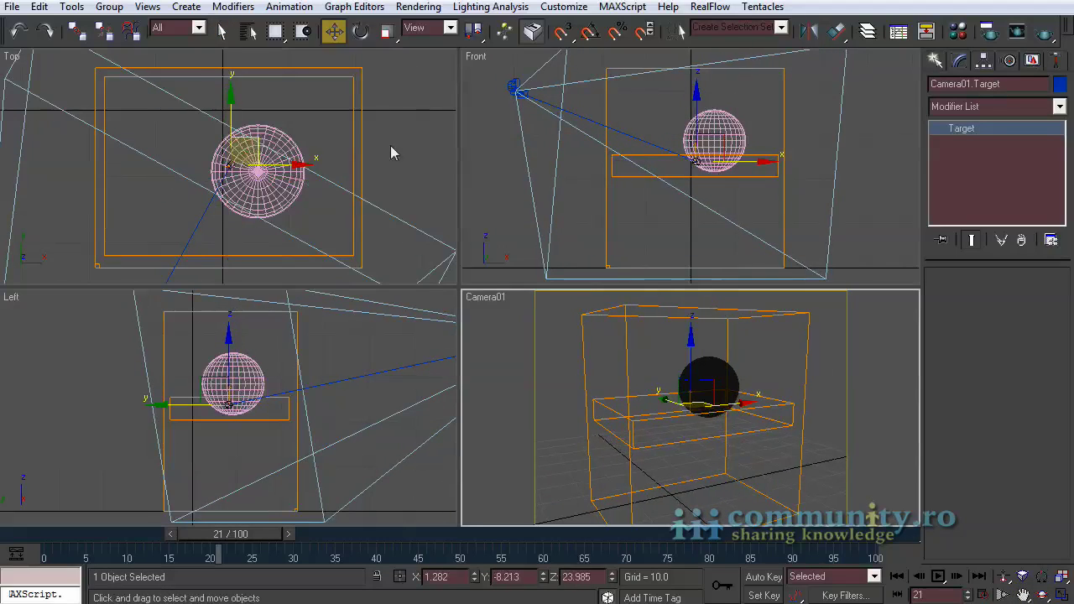
pyautogui.press('q')
# Render a test of the Camera01 view at frame 23 and close the rendered frame.
pyautogui.moveTo(220, 533); pyautogui.dragTo(243, 546)
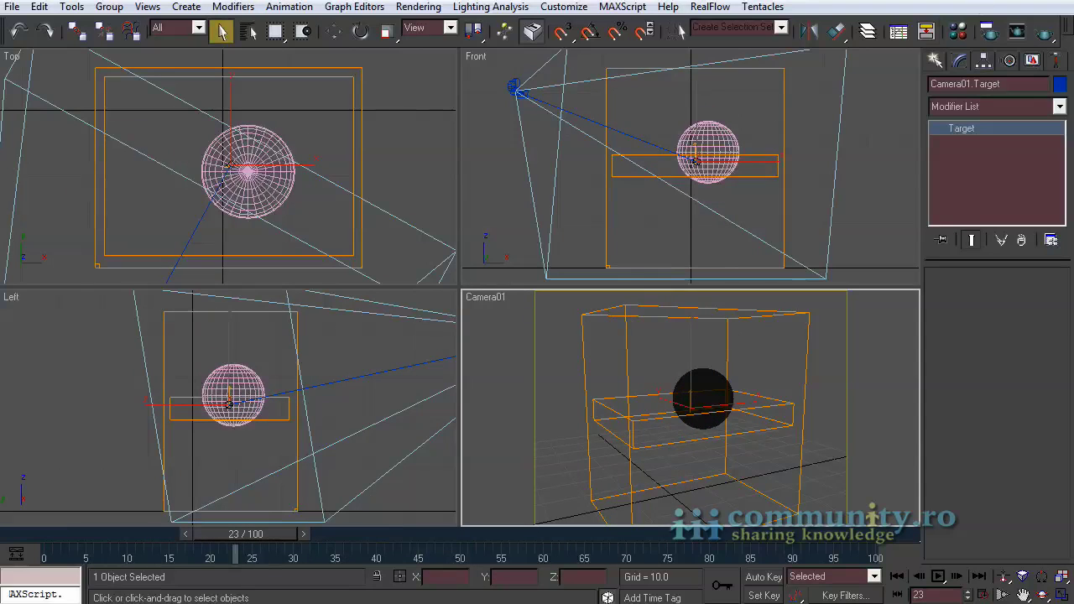
pyautogui.click(1044, 34)
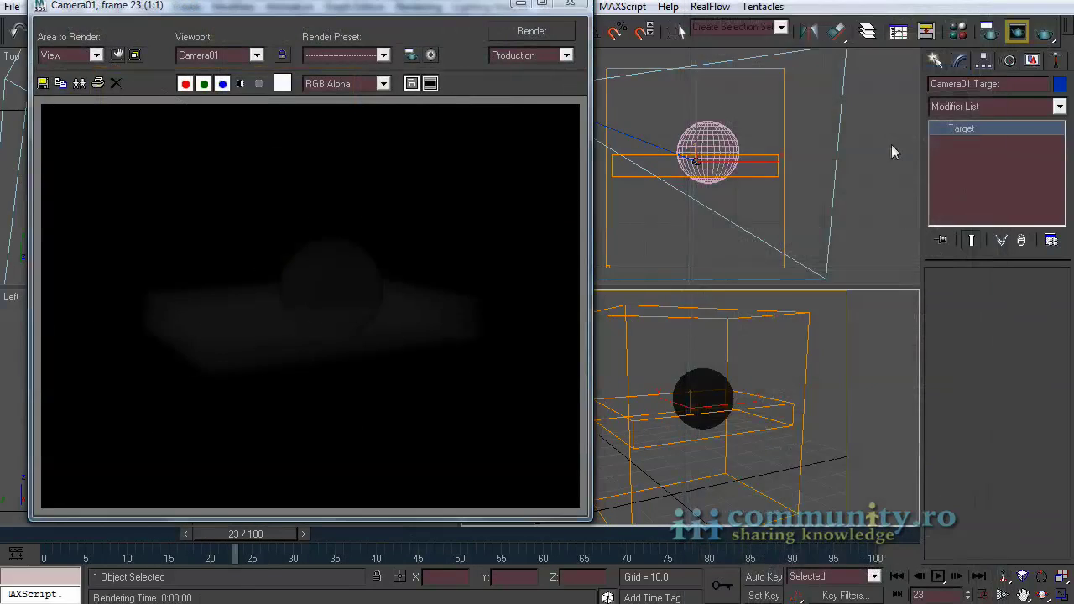
pyautogui.click(571, 5)
# Create a standard Omni light in the Top view between the camera and the FumeFX grid, off to one side.
pyautogui.click(935, 61)
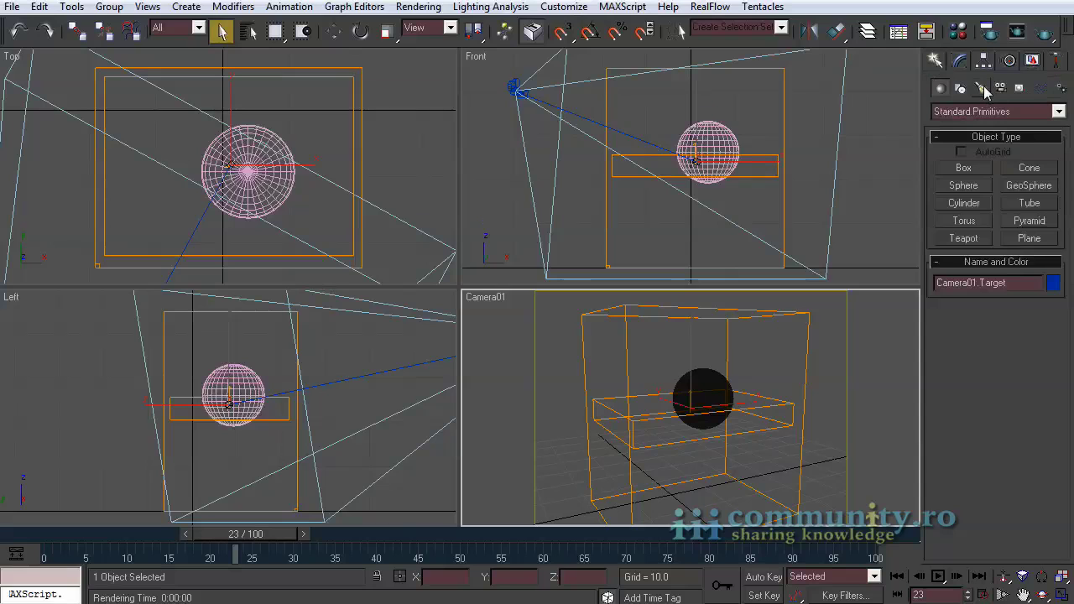
pyautogui.click(984, 89)
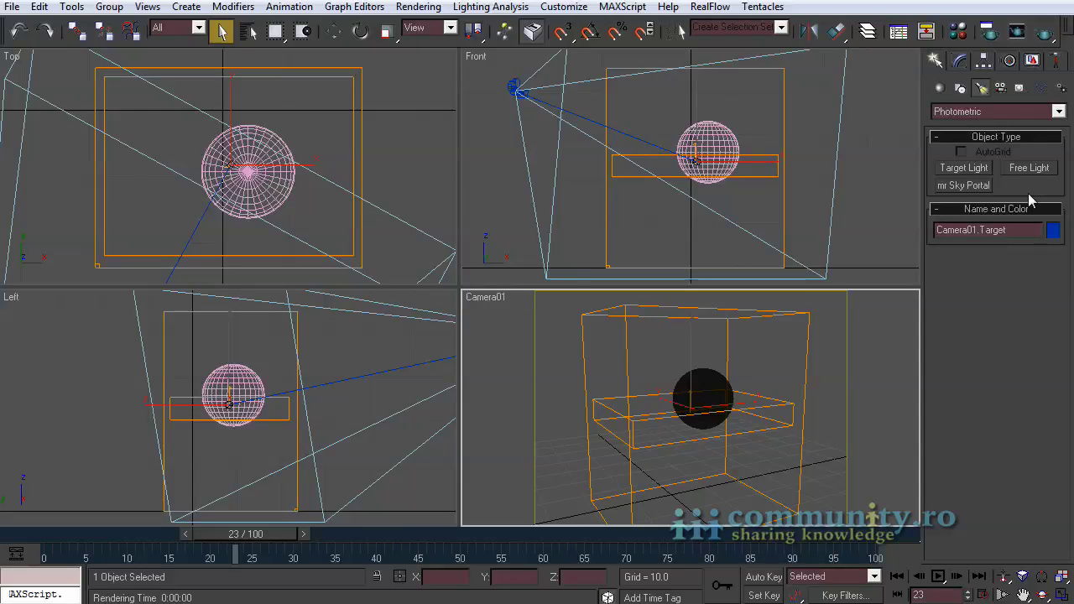
pyautogui.click(1019, 110)
pyautogui.click(965, 132)
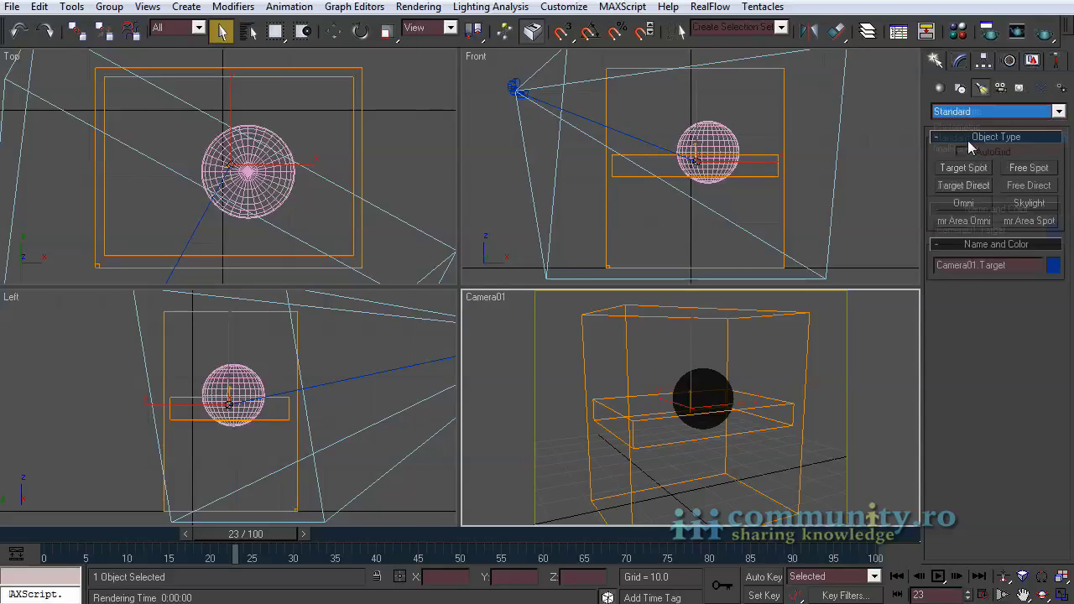
pyautogui.click(963, 203)
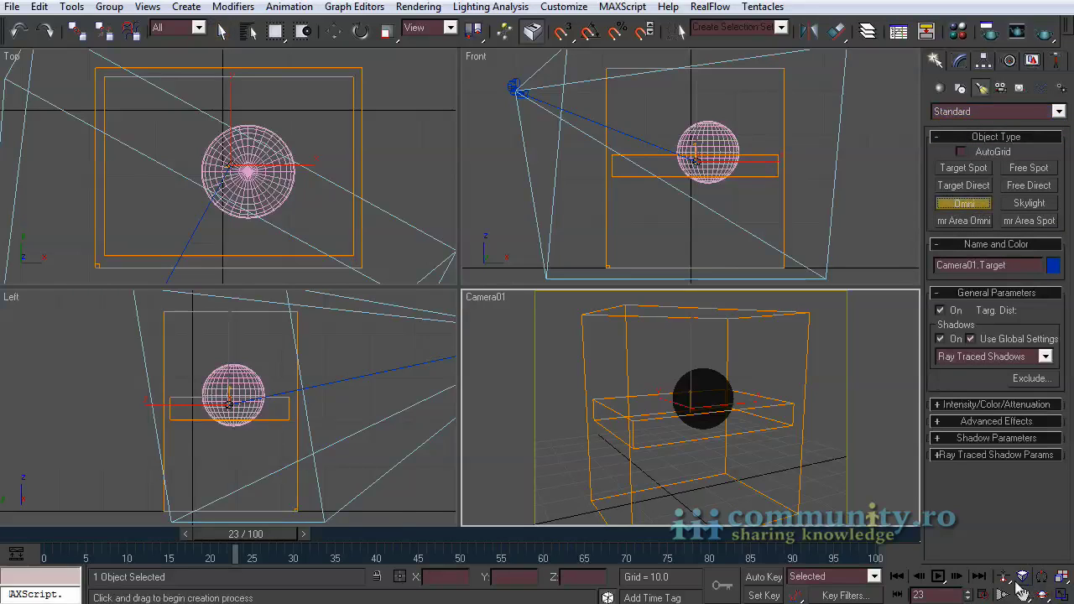
pyautogui.rightClick(383, 187)
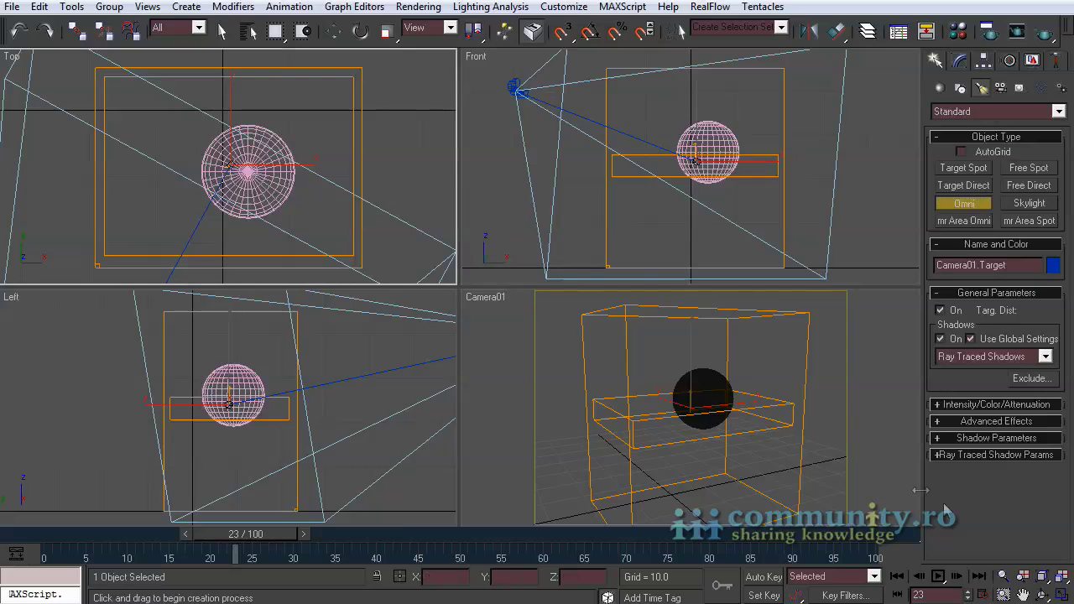
pyautogui.click(1001, 576)
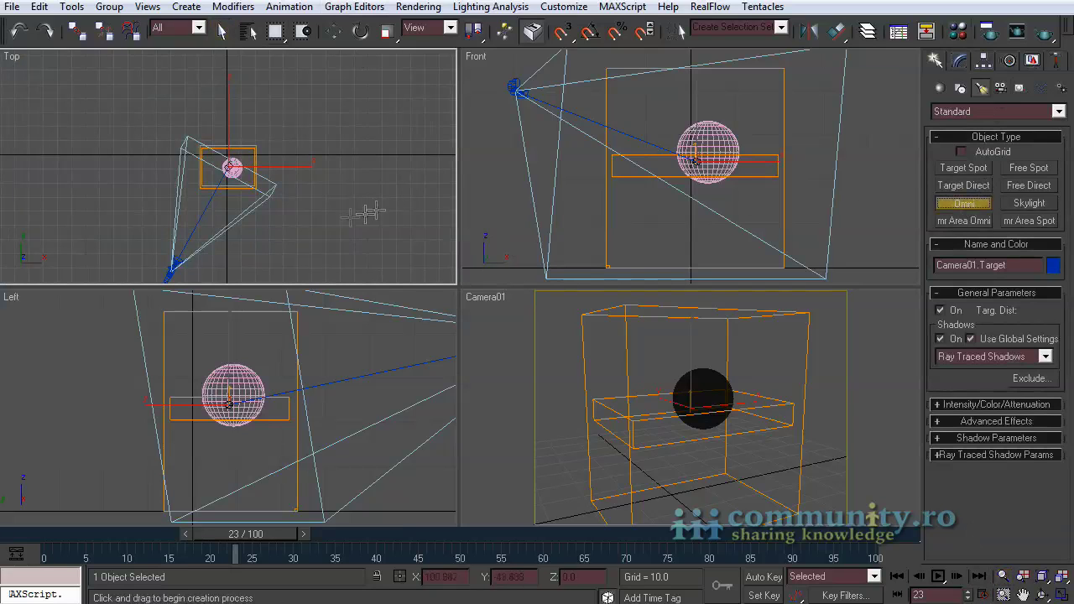
pyautogui.click(134, 217)
# Raise the Omni light to just above the top of the FumeFX grid.
pyautogui.rightClick(218, 228)
pyautogui.rightClick(414, 458)
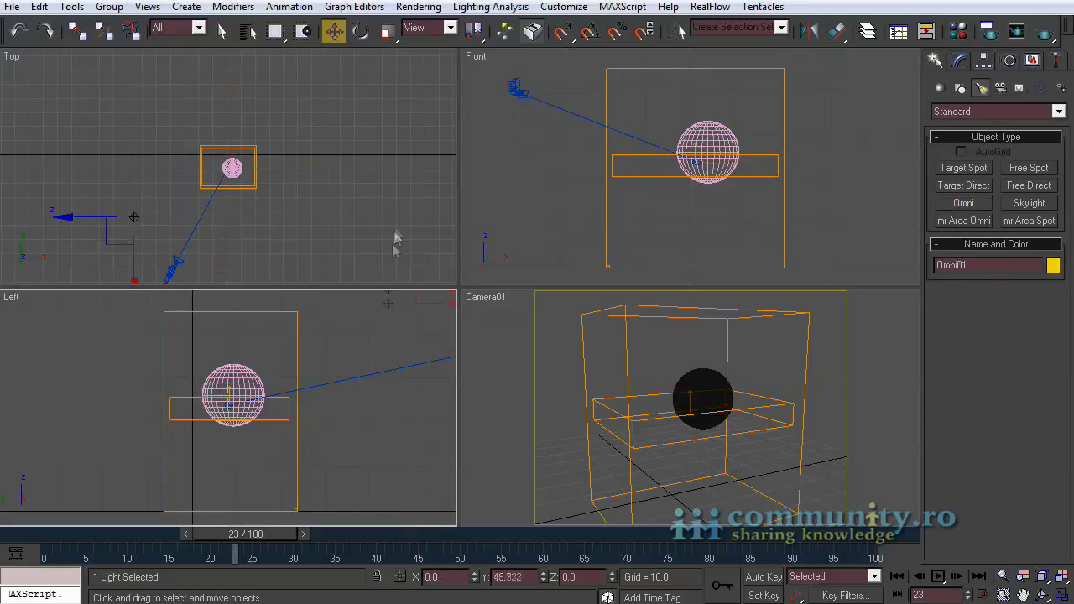
pyautogui.hotkey('ctrl', 'shift', 'z')
pyautogui.rightClick(552, 197)
pyautogui.press('q')
# Set the Omni light's shadow type to fR-Raytraced Shadows.
pyautogui.click(960, 61)
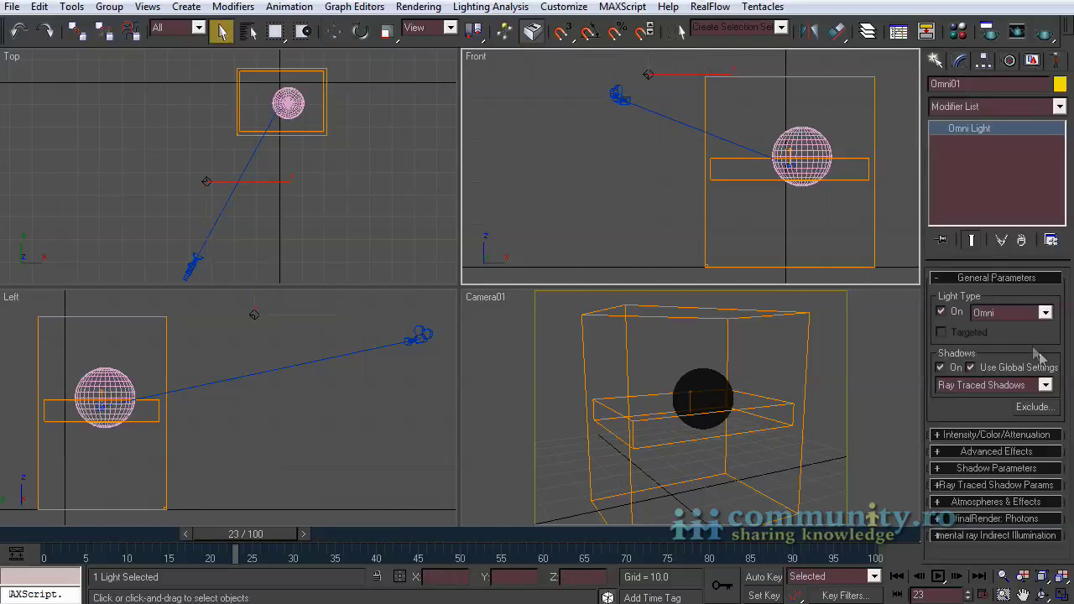
pyautogui.click(1046, 385)
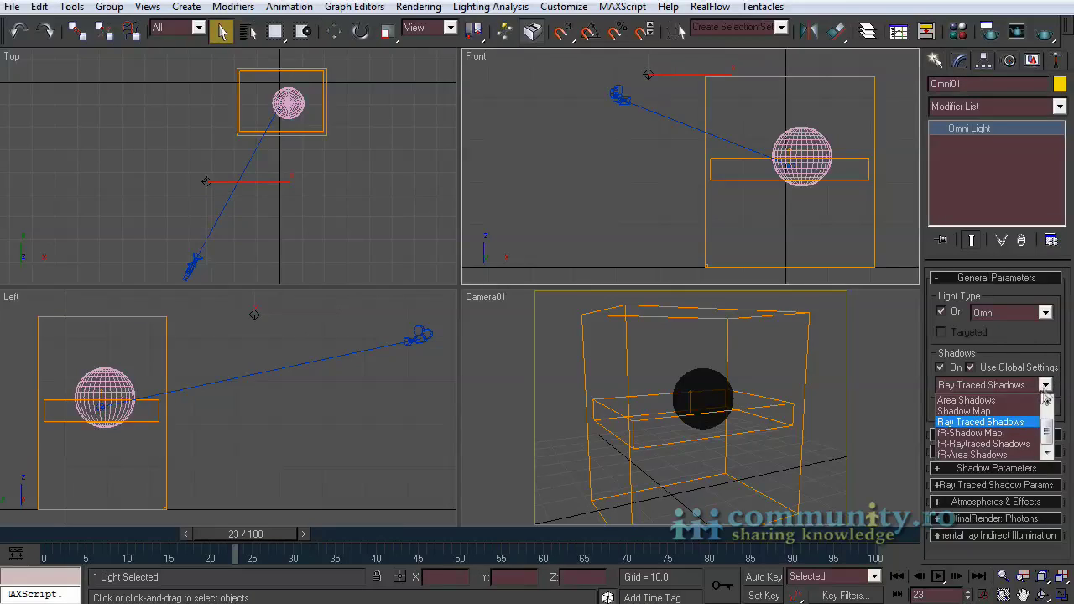
pyautogui.click(989, 445)
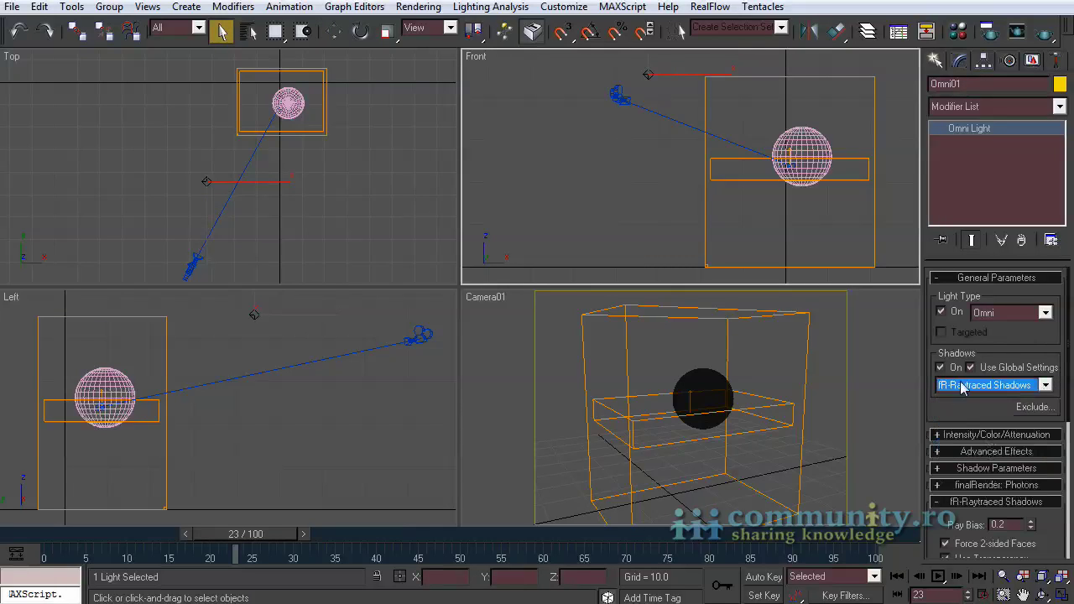
pyautogui.moveTo(963, 412); pyautogui.dragTo(986, 418)
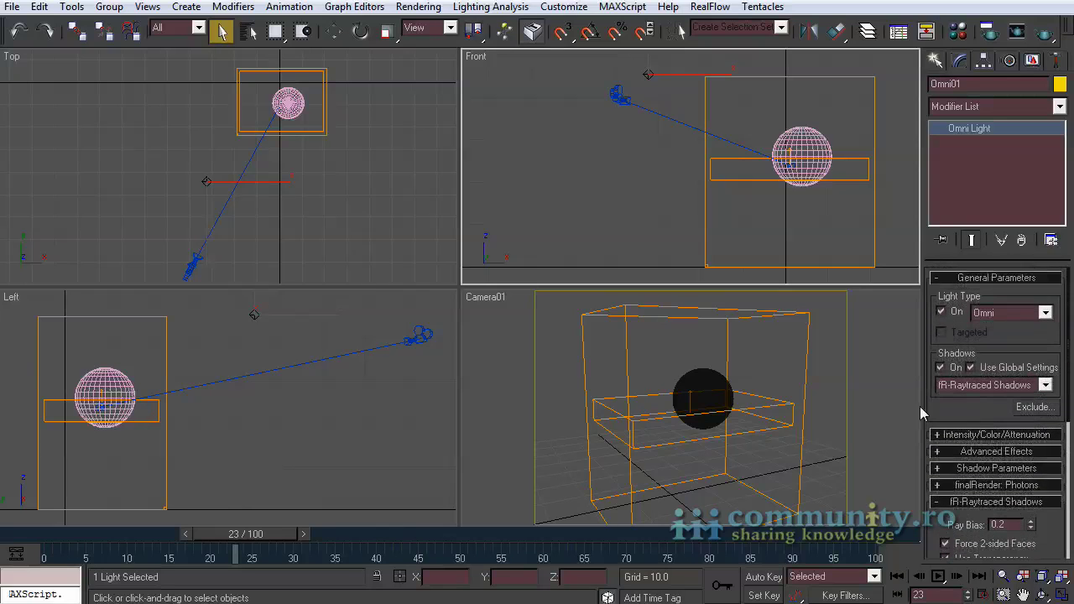
# Add the Omni light to the FumeFX grid's illumination lights and render the Camera01 view at frame 23.
pyautogui.rightClick(812, 356)
pyautogui.click(808, 348)
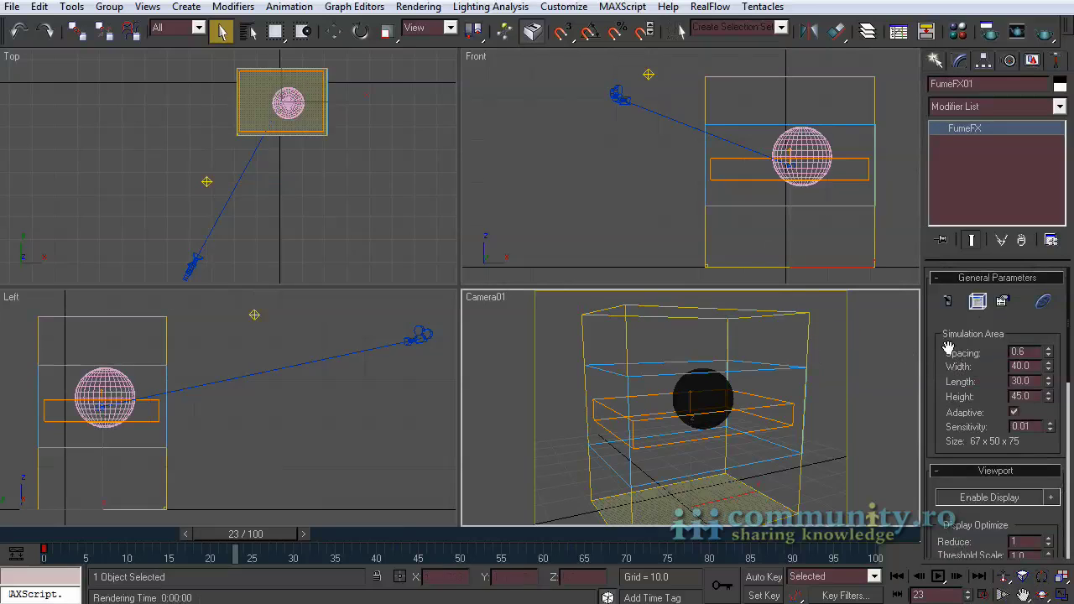
pyautogui.click(978, 301)
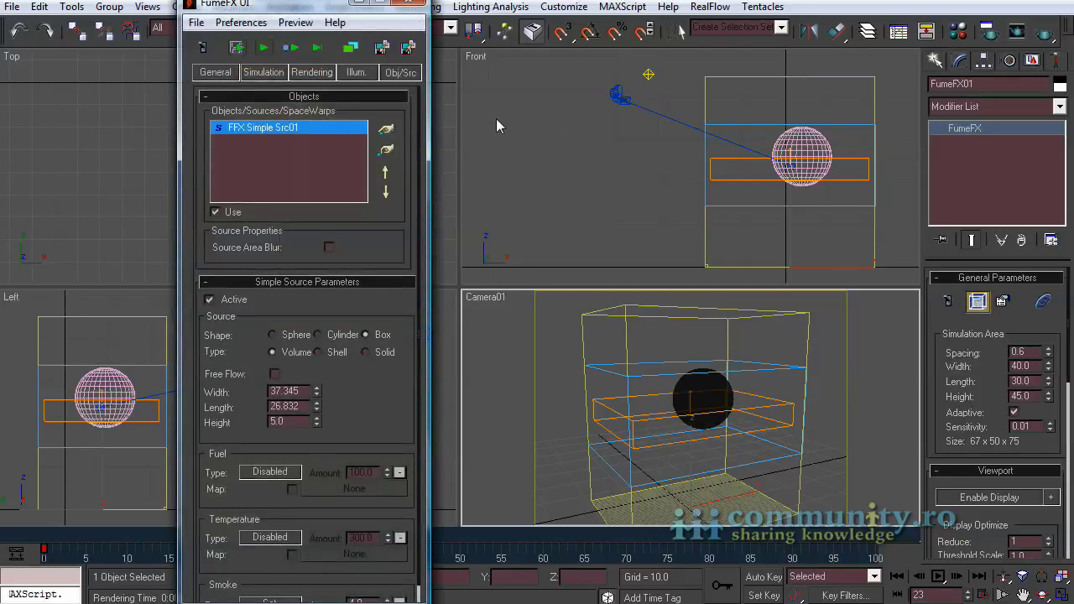
pyautogui.click(359, 74)
pyautogui.click(384, 132)
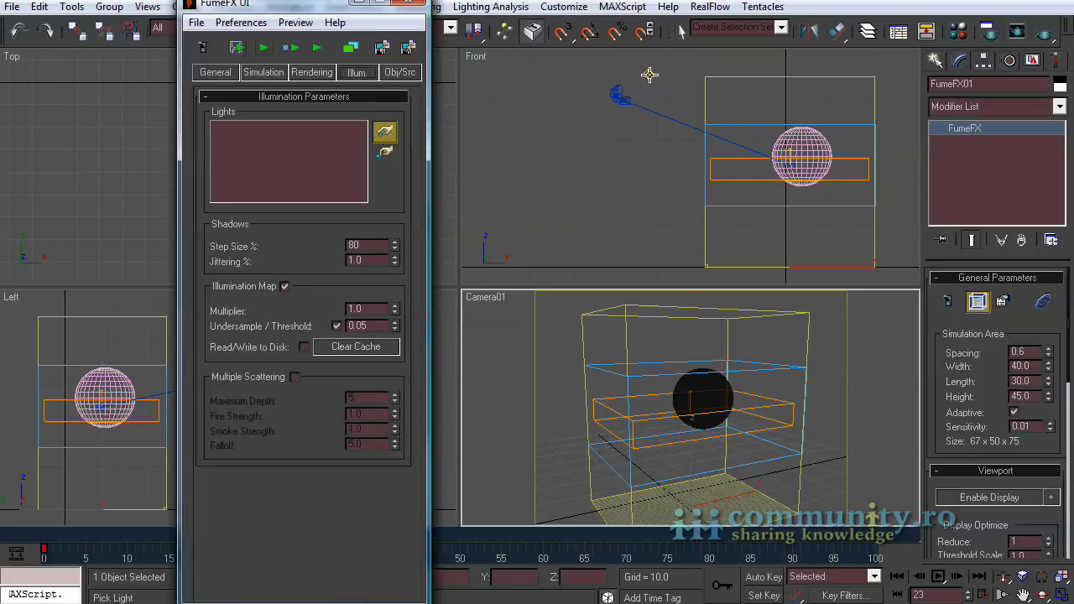
pyautogui.click(650, 75)
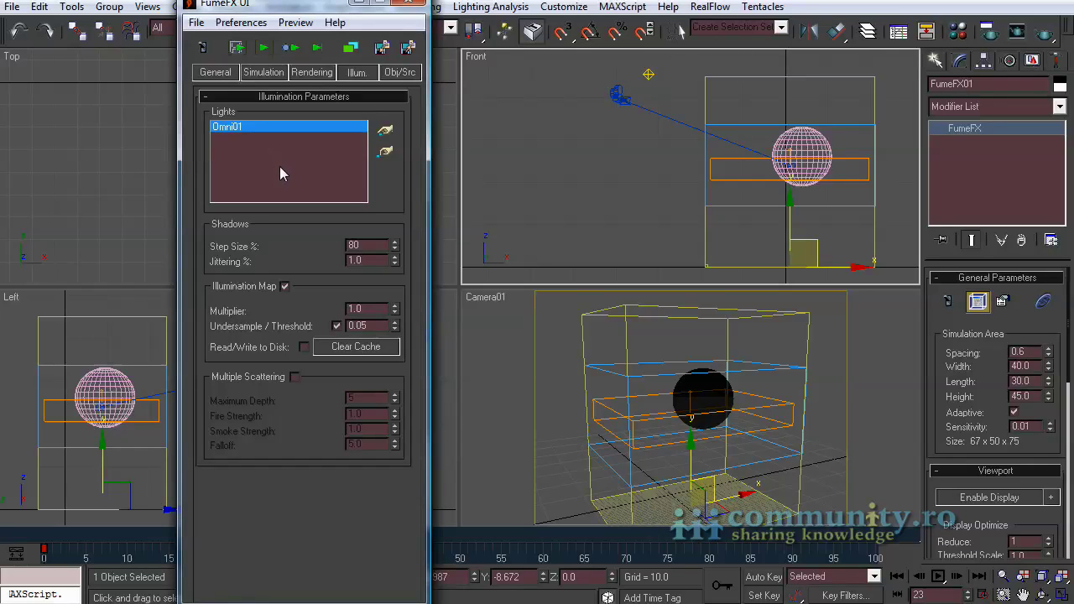
pyautogui.hotkey('shift', 'q')
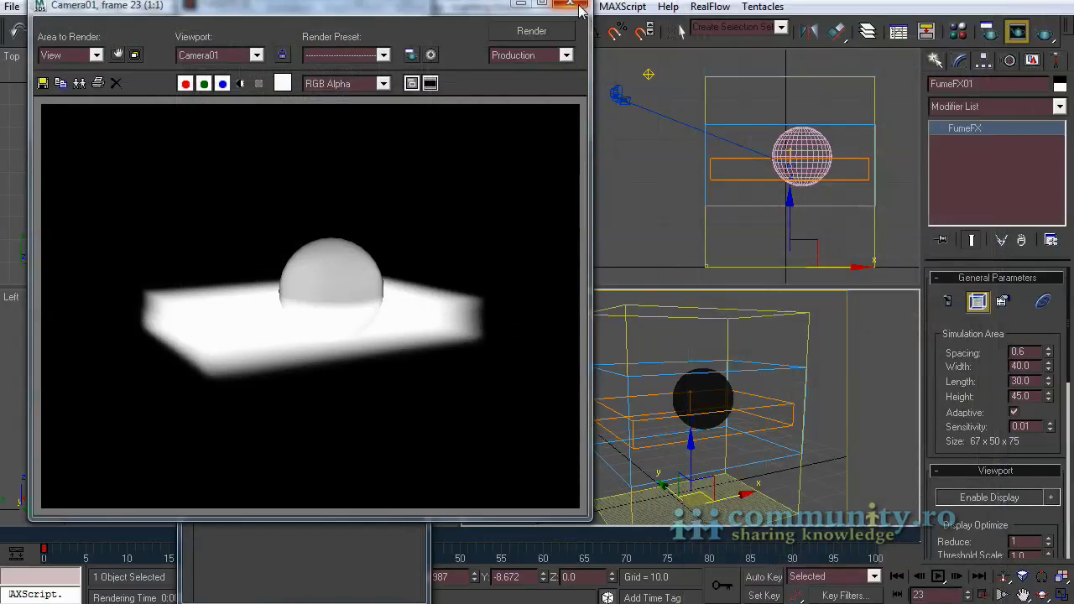
# Darken the FumeFX smoke's rendering colors and render the Camera01 view again at frame 23.
pyautogui.click(577, 7)
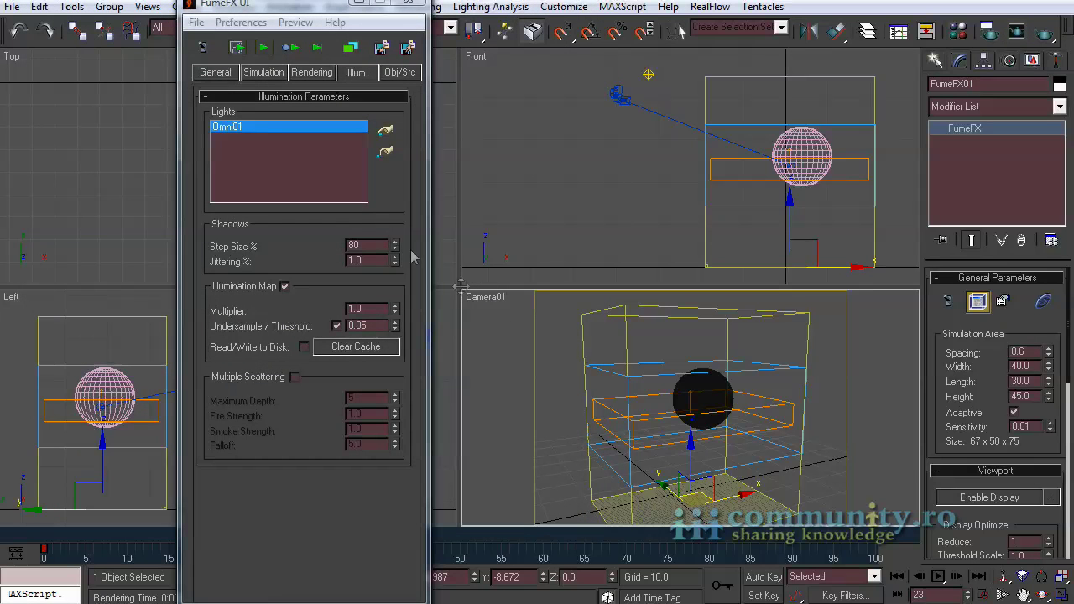
pyautogui.click(311, 72)
pyautogui.scroll(-5, 391, 72)
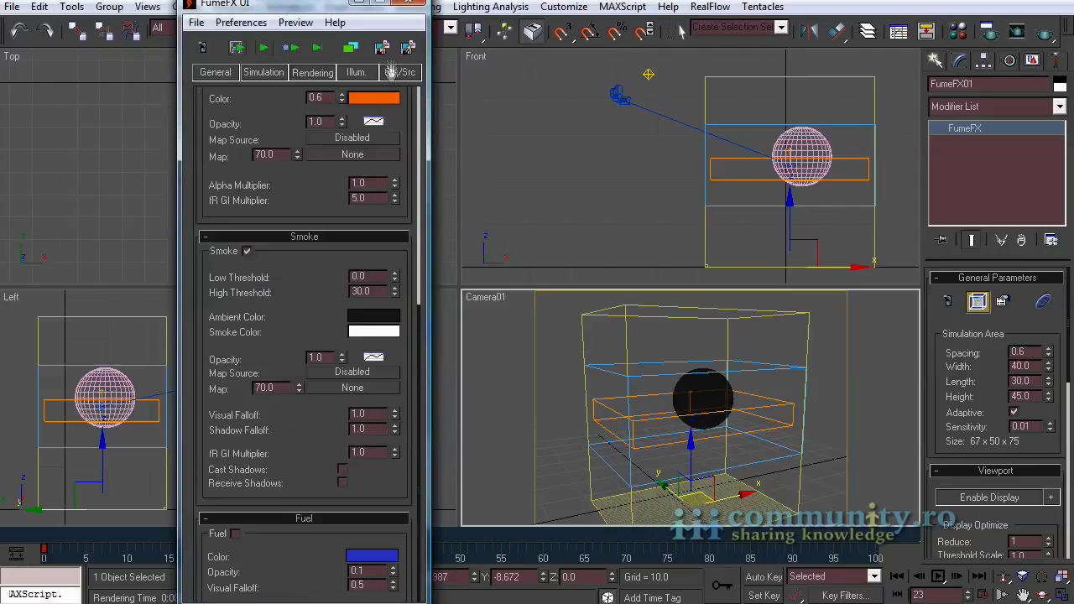
pyautogui.click(374, 332)
pyautogui.click(373, 316)
pyautogui.moveTo(421, 58); pyautogui.dragTo(420, 64)
pyautogui.click(544, 182)
pyautogui.click(411, 4)
pyautogui.click(1043, 32)
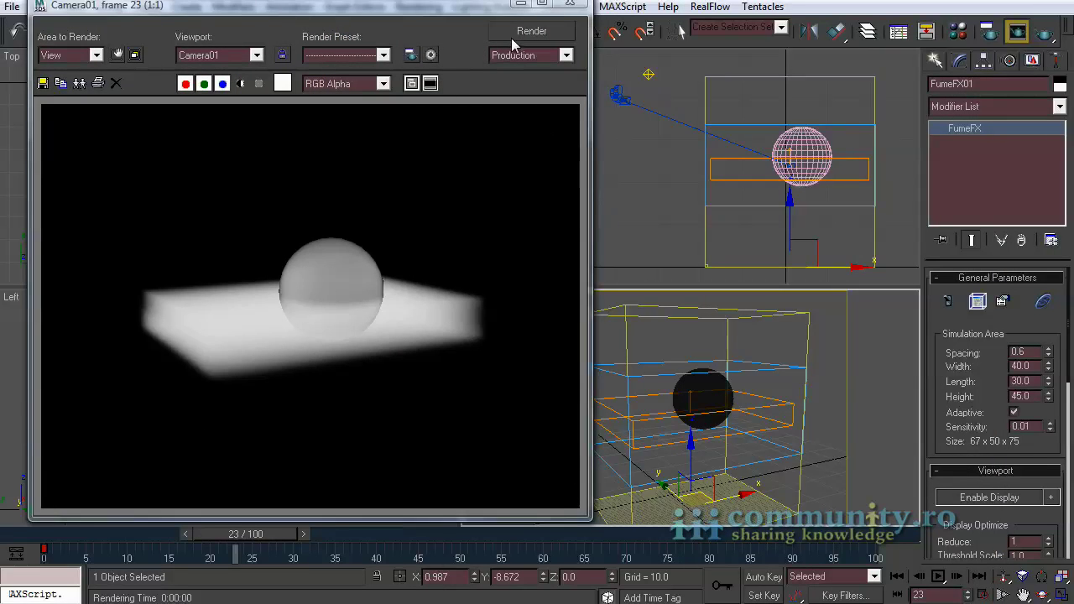
# Assign a Bitmap map to the diffuse color of the unused 07 - Default material.
pyautogui.click(577, 6)
pyautogui.click(958, 32)
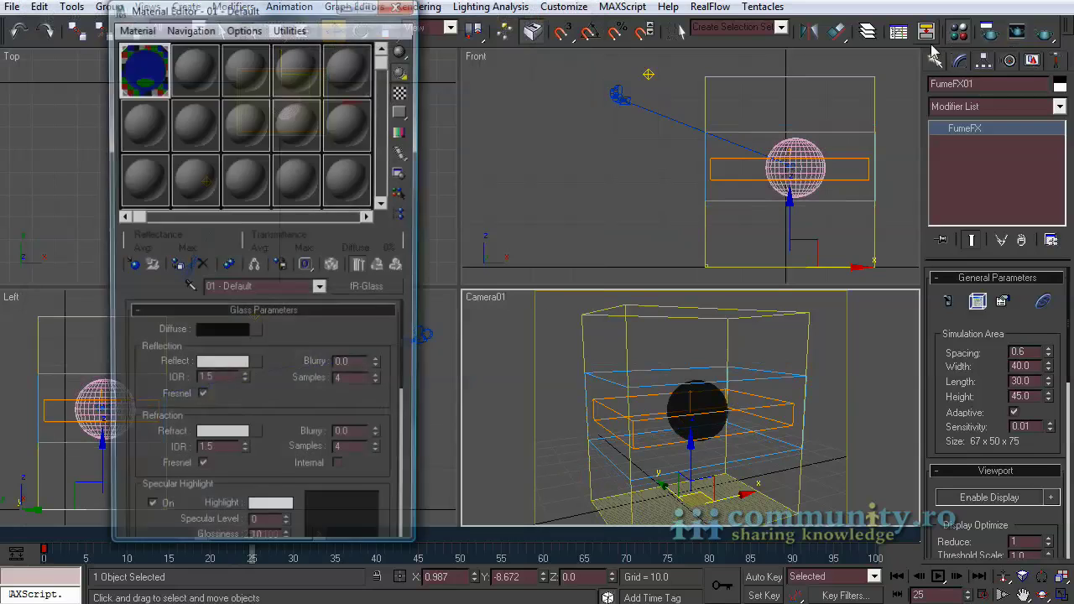
pyautogui.click(149, 128)
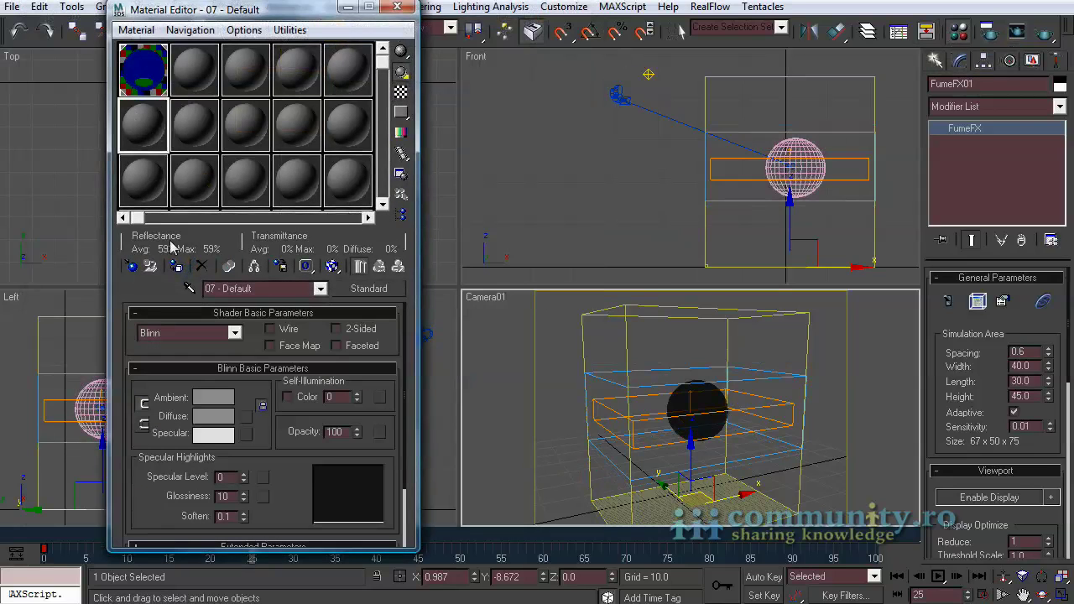
pyautogui.click(245, 417)
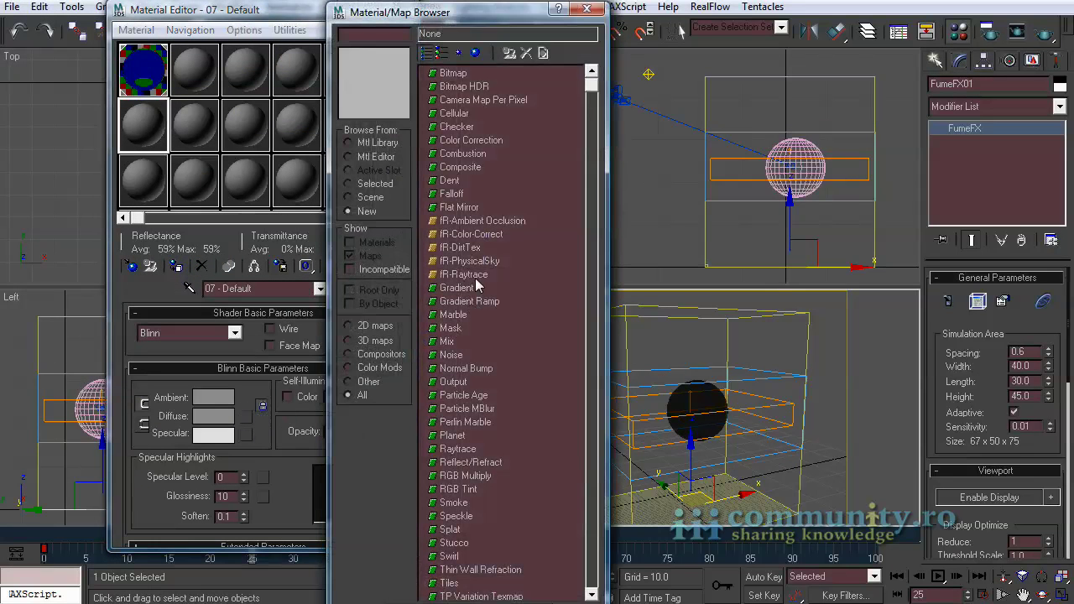
pyautogui.doubleClick(456, 78)
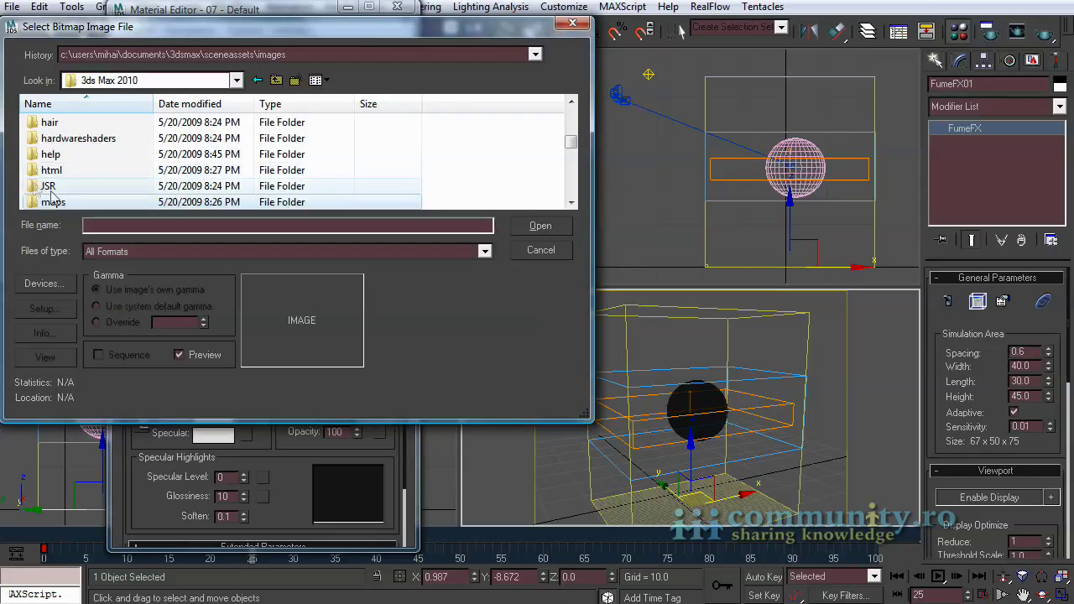
# Load Loft_Lights_Sm_Blurry.hdr from the 3ds Max maps\HDRs folder as the bitmap, accepting the HDRI load settings.
pyautogui.doubleClick(49, 201)
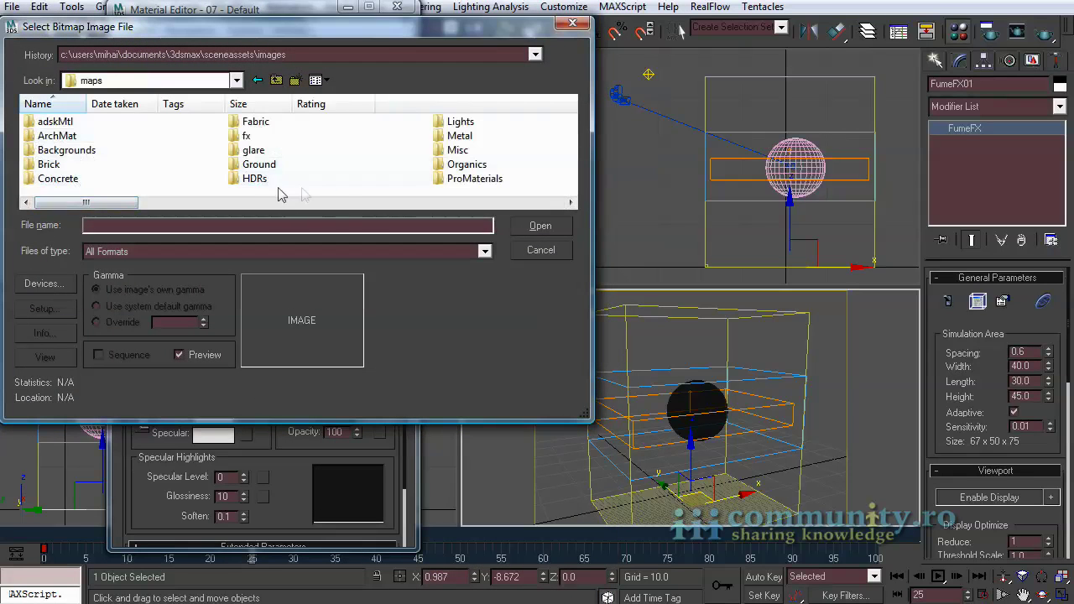
pyautogui.doubleClick(254, 179)
pyautogui.click(210, 164)
pyautogui.click(214, 150)
pyautogui.click(217, 138)
pyautogui.click(216, 122)
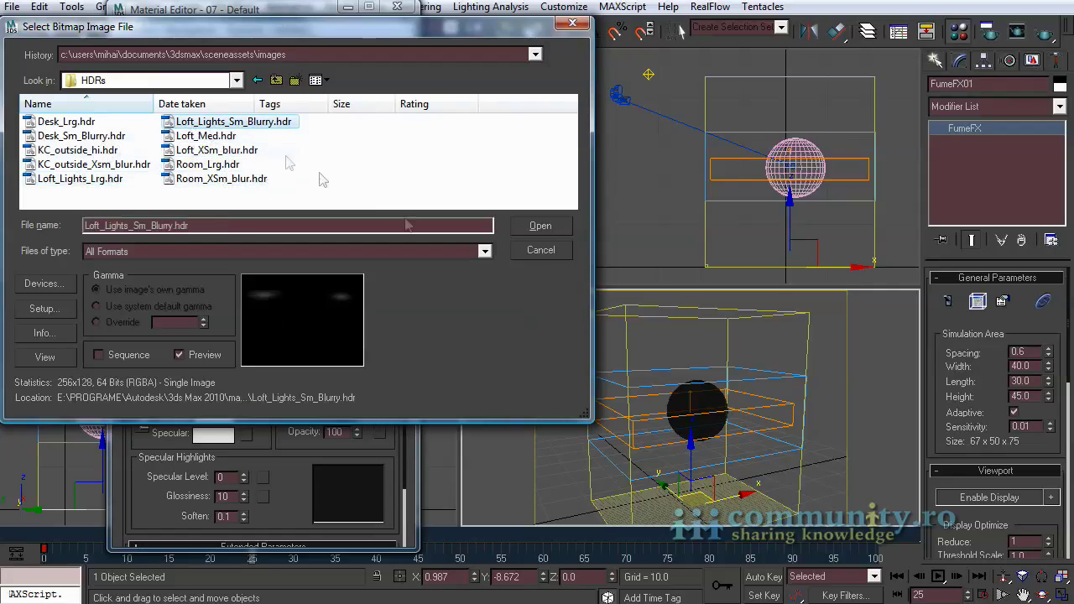
pyautogui.click(541, 227)
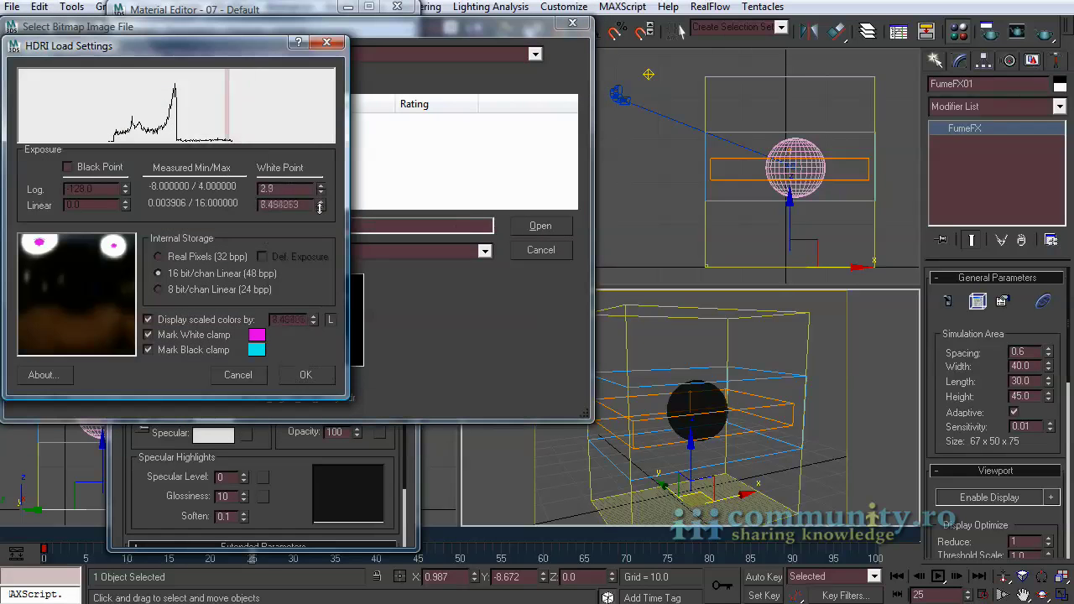
pyautogui.rightClick(270, 189)
pyautogui.click(306, 375)
# Set the HDR map to Spherical Environment mapping and its output RGB Level to 3.4.
pyautogui.scroll(-10, 310, 375)
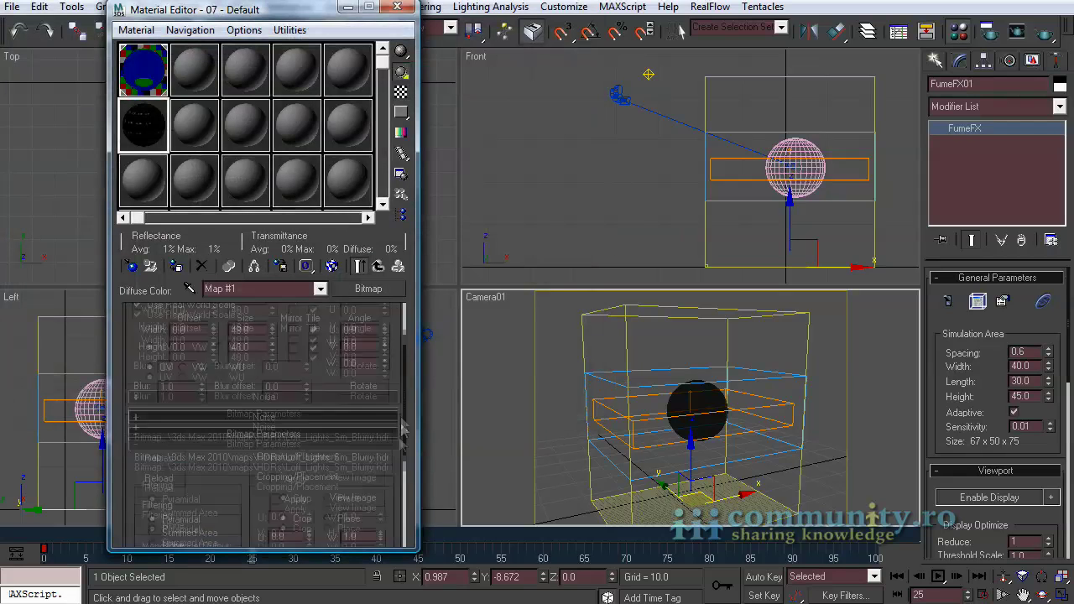
pyautogui.doubleClick(367, 370)
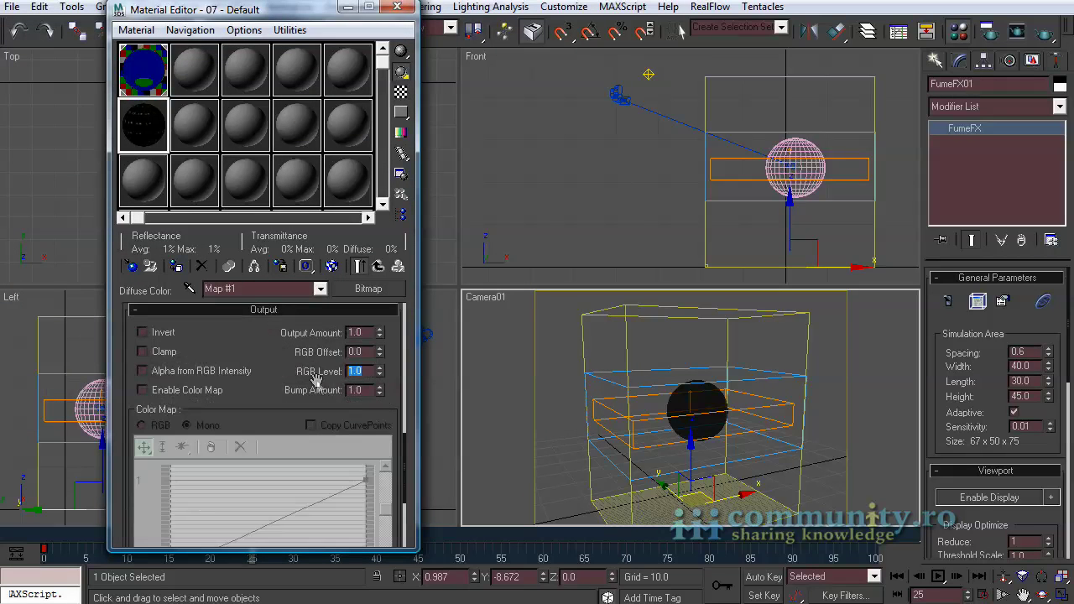
pyautogui.rightClick(355, 374)
pyautogui.moveTo(404, 447); pyautogui.dragTo(401, 314)
pyautogui.click(187, 335)
pyautogui.click(361, 336)
pyautogui.click(354, 350)
pyautogui.moveTo(405, 353)
pyautogui.mouseDown()
pyautogui.moveTo(405, 337)
pyautogui.moveTo(401, 533)
pyautogui.moveTo(403, 336)
pyautogui.mouseUp()
pyautogui.press('Tab')
pyautogui.write('1')
pyautogui.press('Return')
# Copy the diffuse HDR map into the neighboring sample slot and raise its Output Amount.
pyautogui.click(379, 267)
pyautogui.moveTo(245, 419); pyautogui.dragTo(202, 128)
pyautogui.click(242, 331)
pyautogui.moveTo(401, 334); pyautogui.dragTo(422, 448)
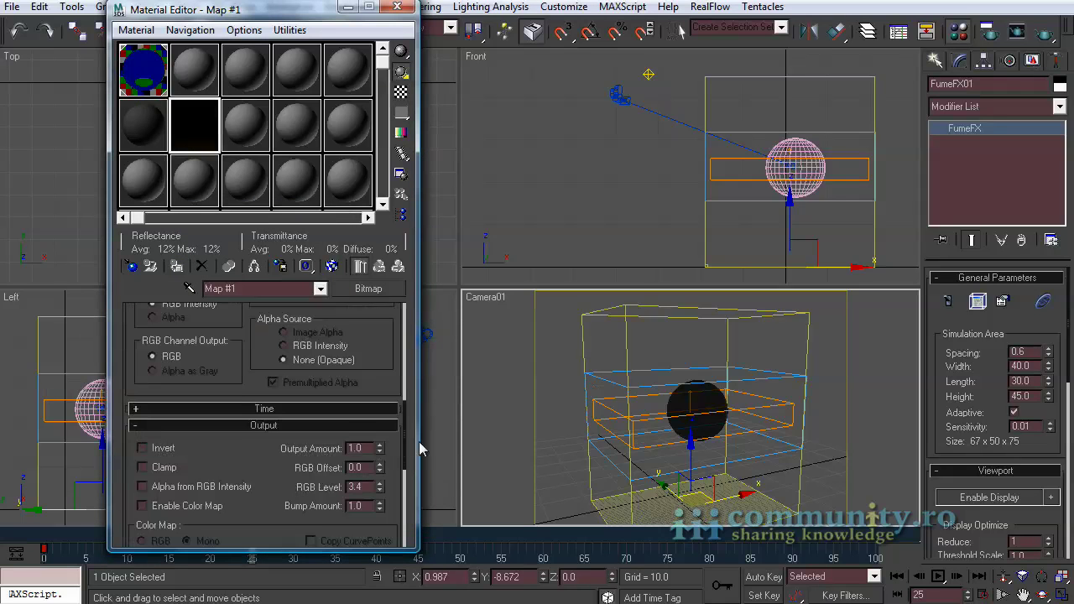
pyautogui.moveTo(382, 375); pyautogui.dragTo(380, 319)
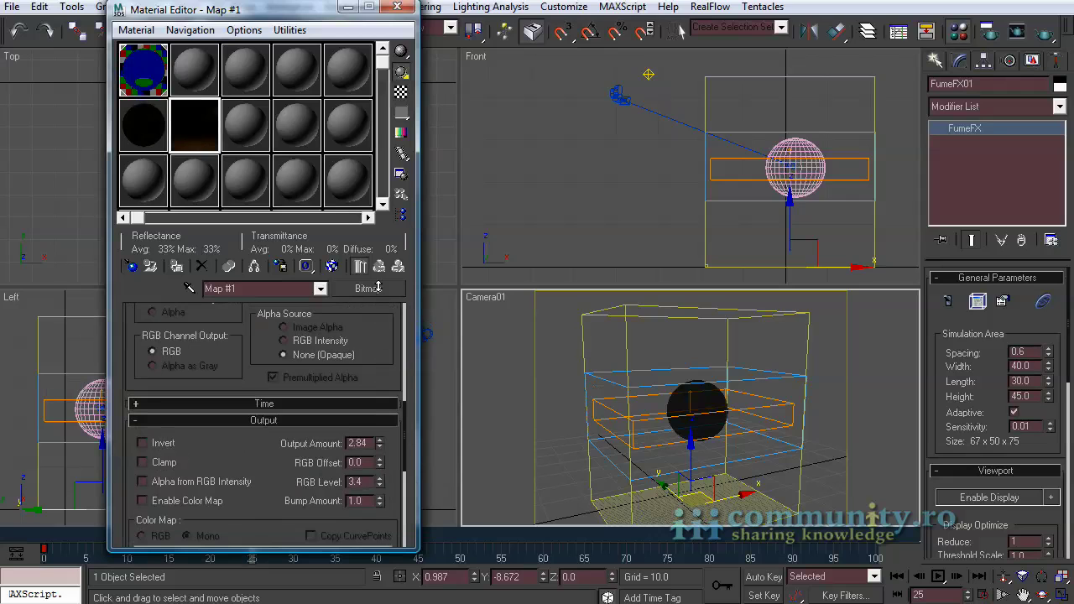
# Assign the Loft_Lights_Sm_Blurry.hdr map as an instance to the scene's Environment Map.
pyautogui.click(430, 6)
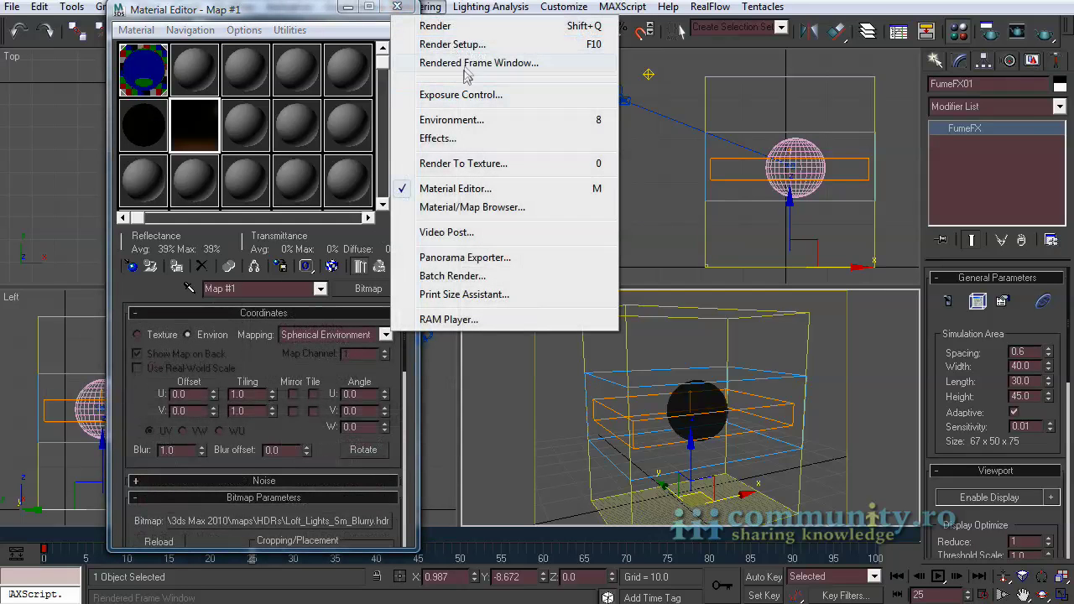
pyautogui.click(455, 119)
pyautogui.moveTo(456, 49); pyautogui.dragTo(683, 65)
pyautogui.moveTo(209, 123); pyautogui.dragTo(640, 162)
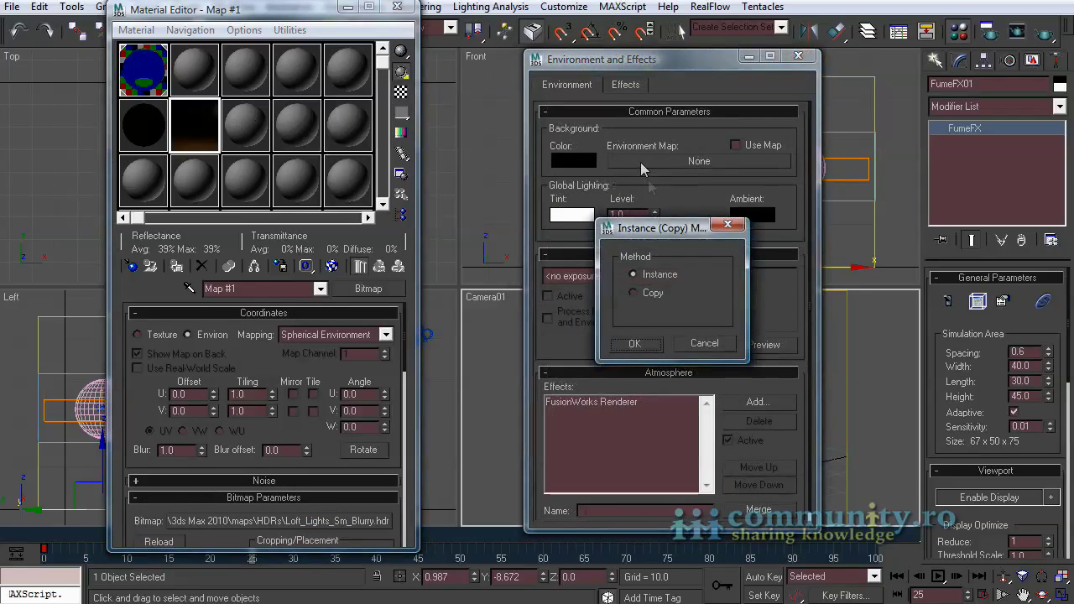
pyautogui.click(635, 344)
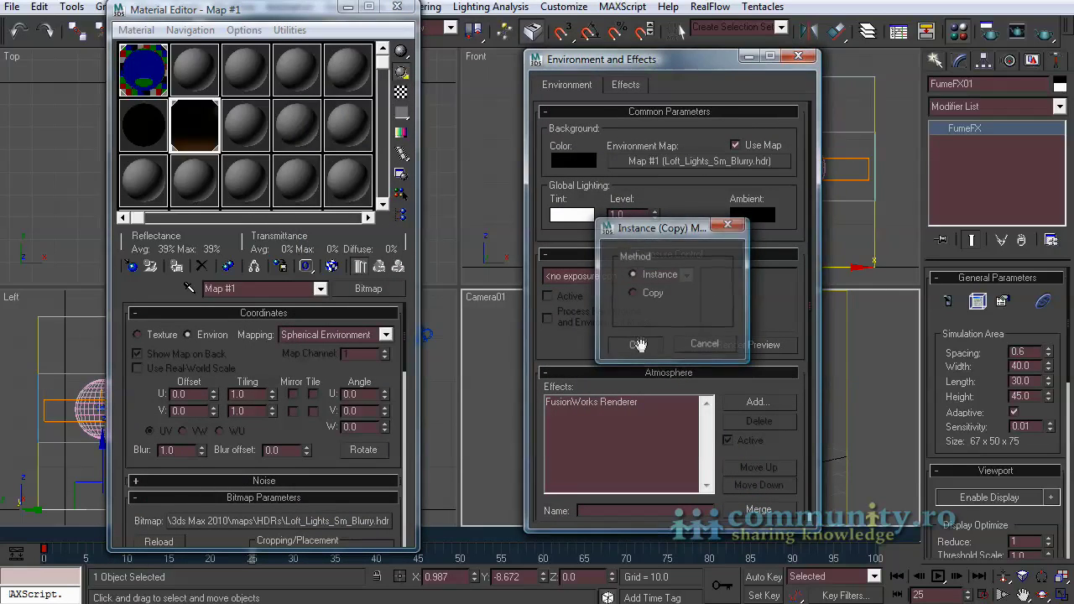
pyautogui.click(798, 57)
pyautogui.click(398, 7)
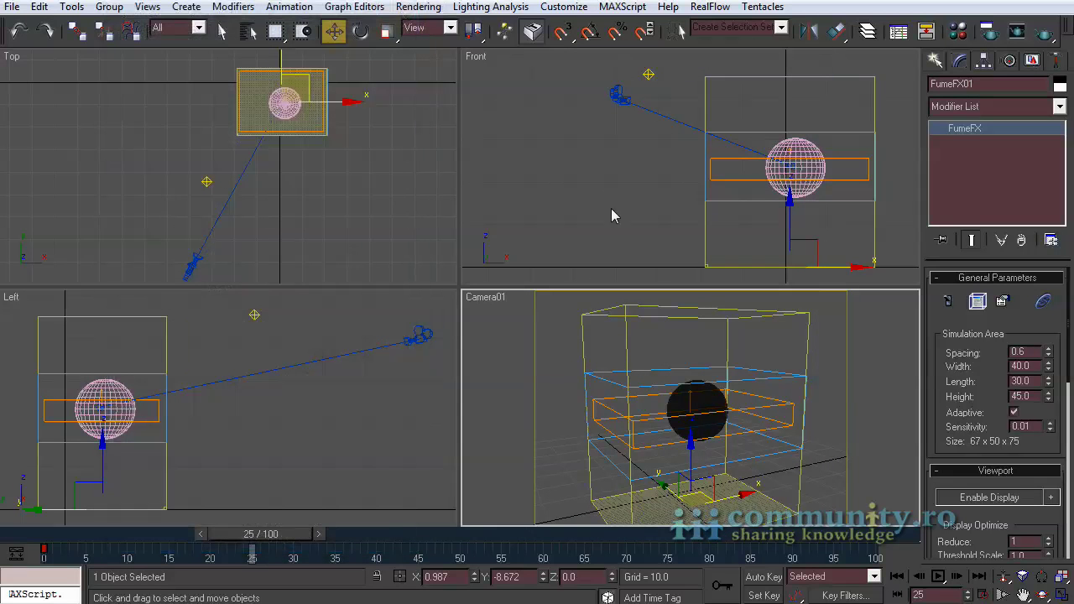
# Render the Camera01 view at frame 25 to check the HDR reflections on the glass sphere.
pyautogui.rightClick(860, 248)
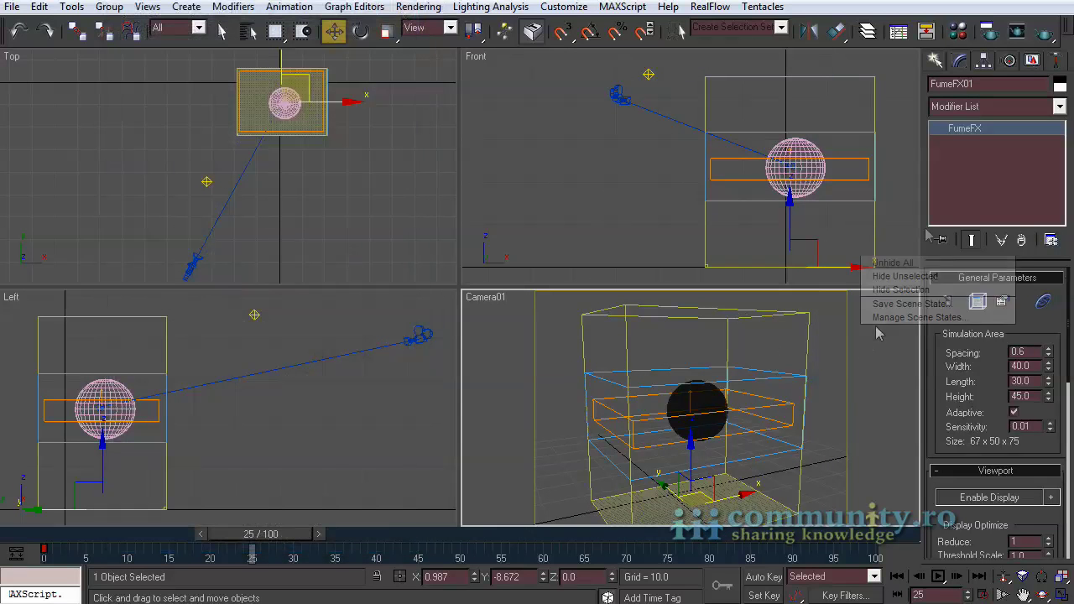
pyautogui.click(1044, 34)
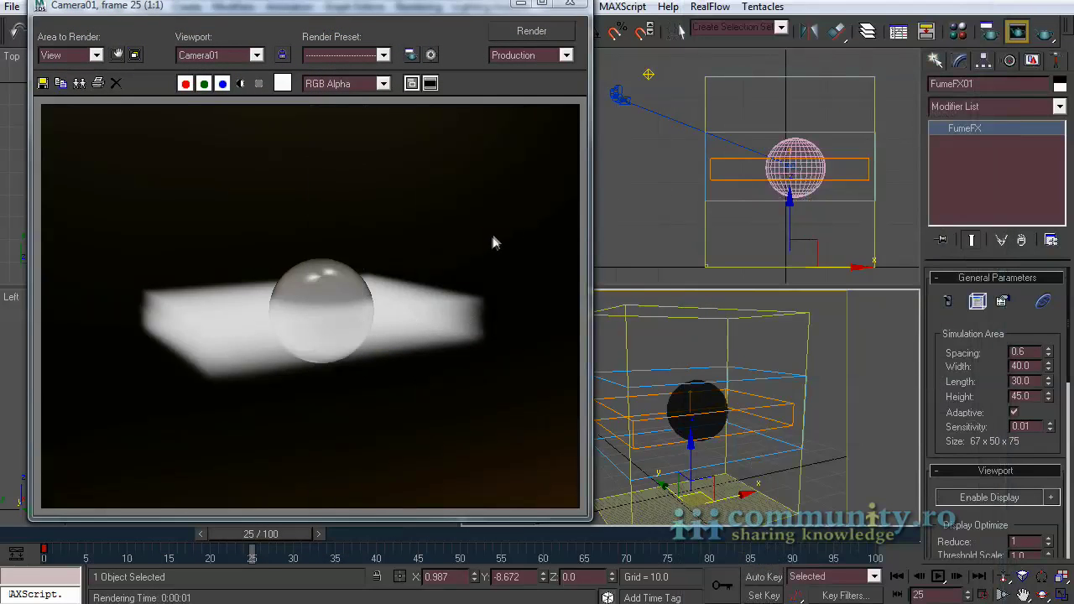
pyautogui.click(574, 7)
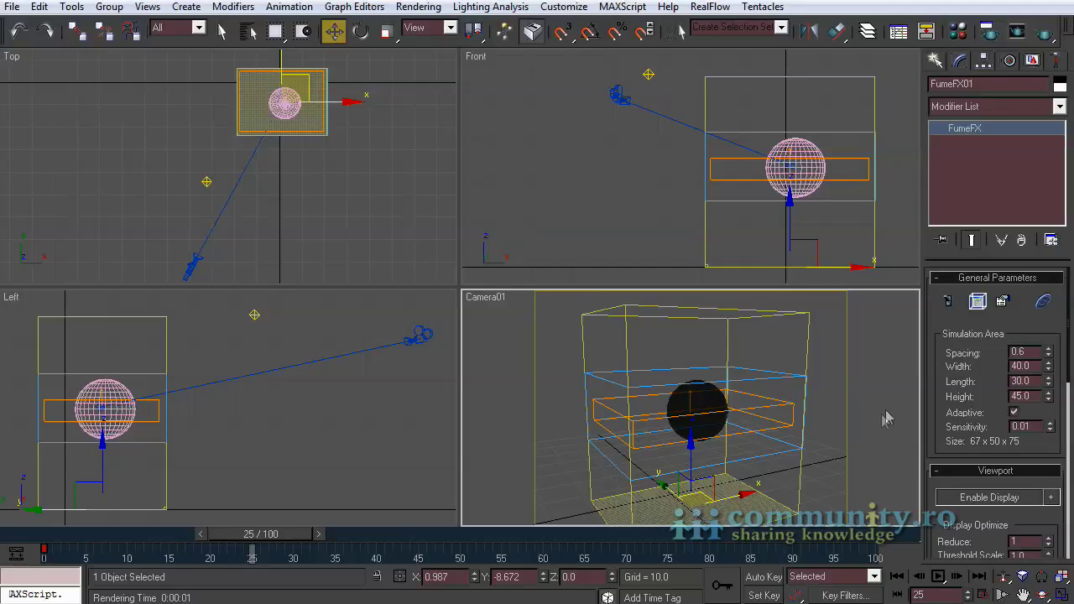
# Add Sphere01 to the FumeFX grid's objects and sources list.
pyautogui.click(976, 303)
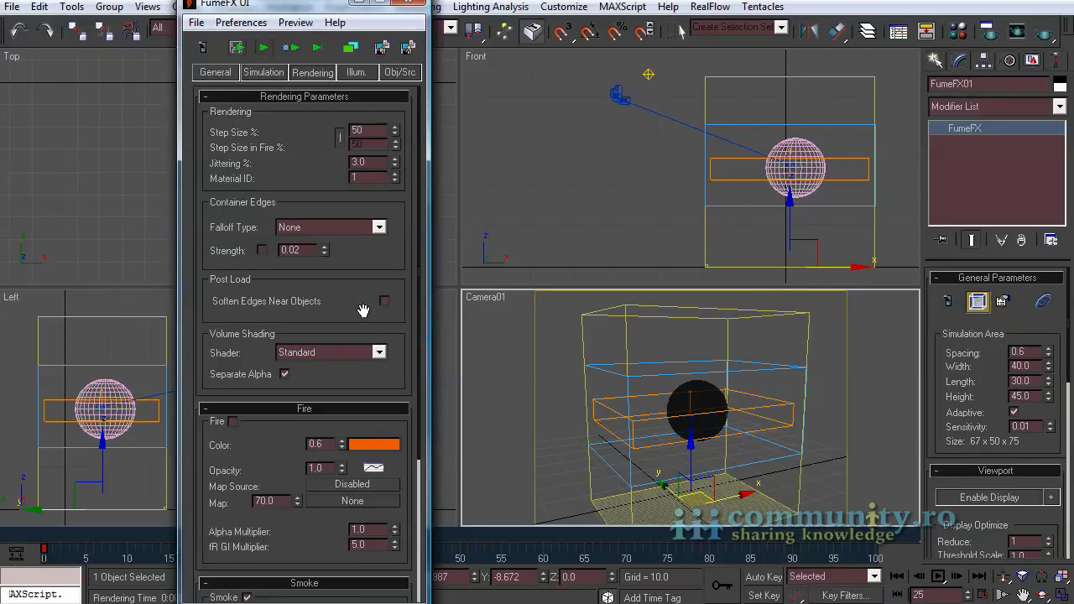
pyautogui.click(396, 72)
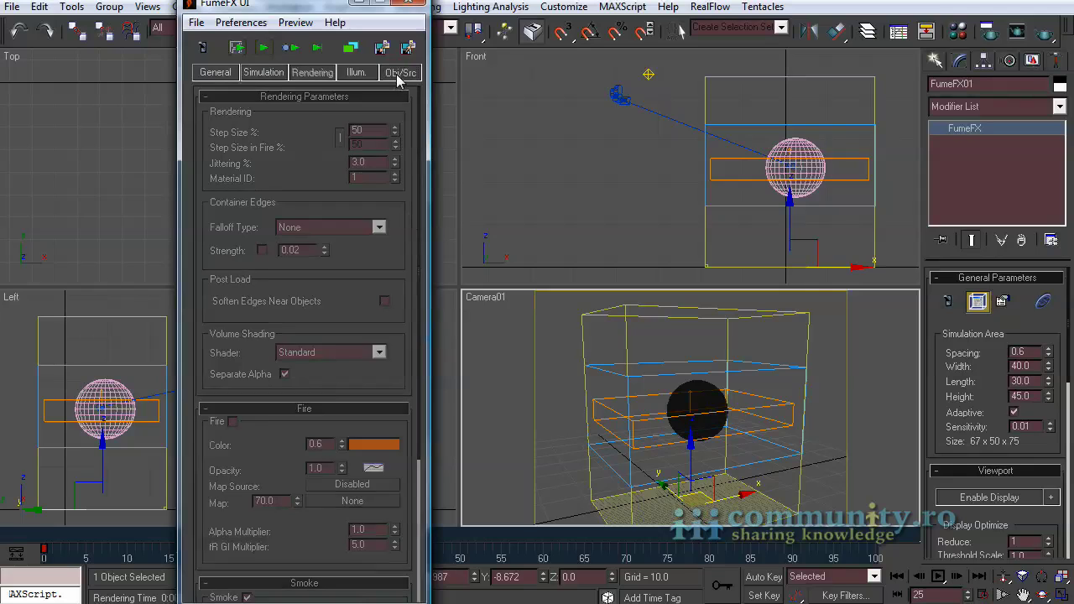
pyautogui.click(388, 133)
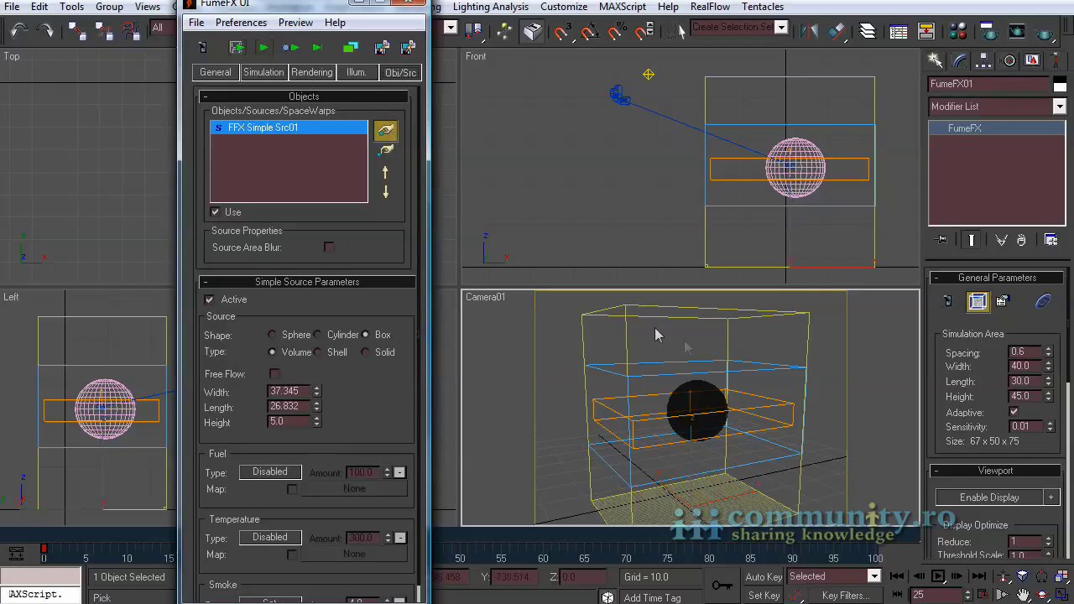
pyautogui.click(697, 385)
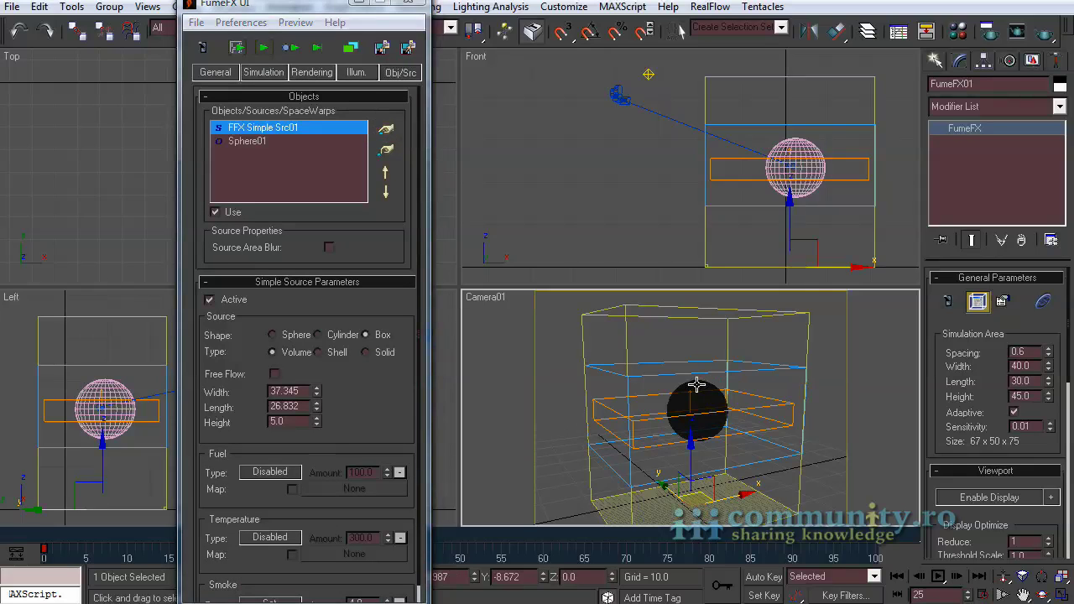
# Set Sphere01's SpeedMul to 1.2 and run the FumeFX simulation.
pyautogui.click(257, 141)
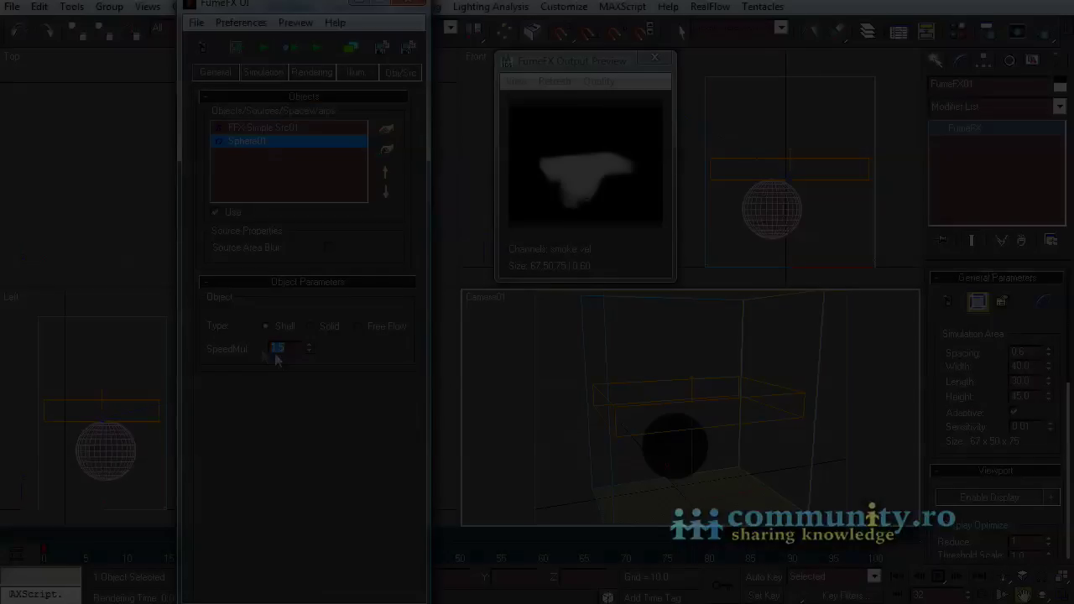
pyautogui.write('1.2')
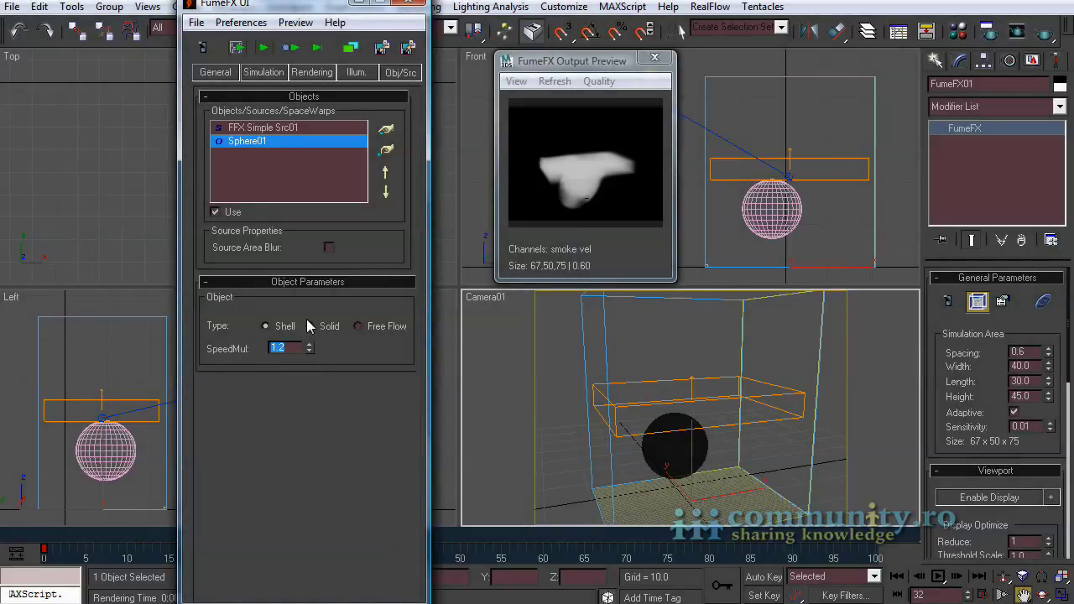
pyautogui.click(263, 47)
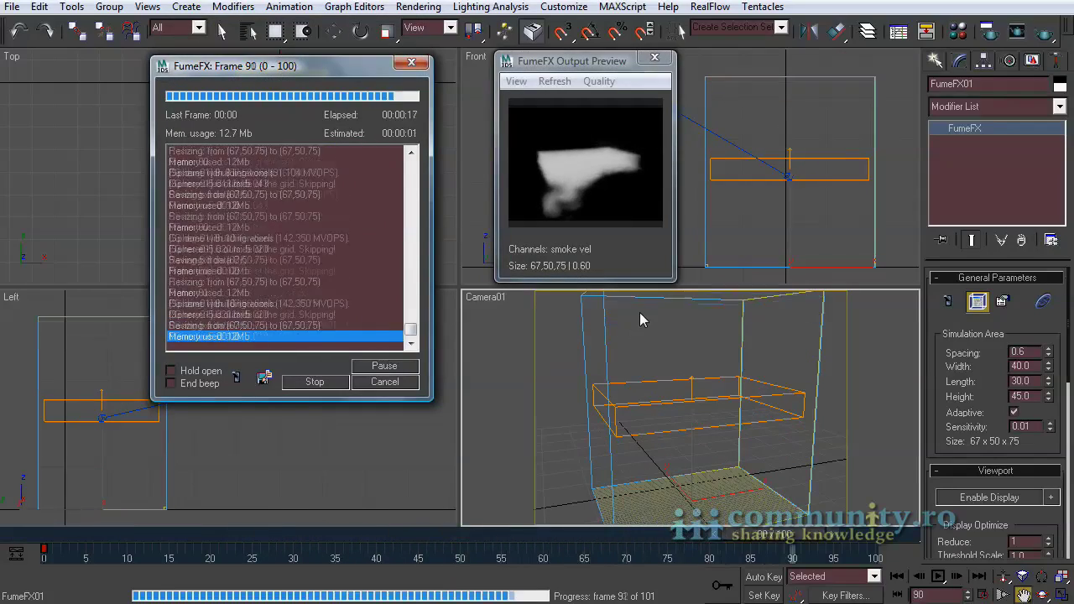
# Render the Camera01 view of the simulated smoke at frame 30.
pyautogui.moveTo(881, 538); pyautogui.dragTo(334, 528)
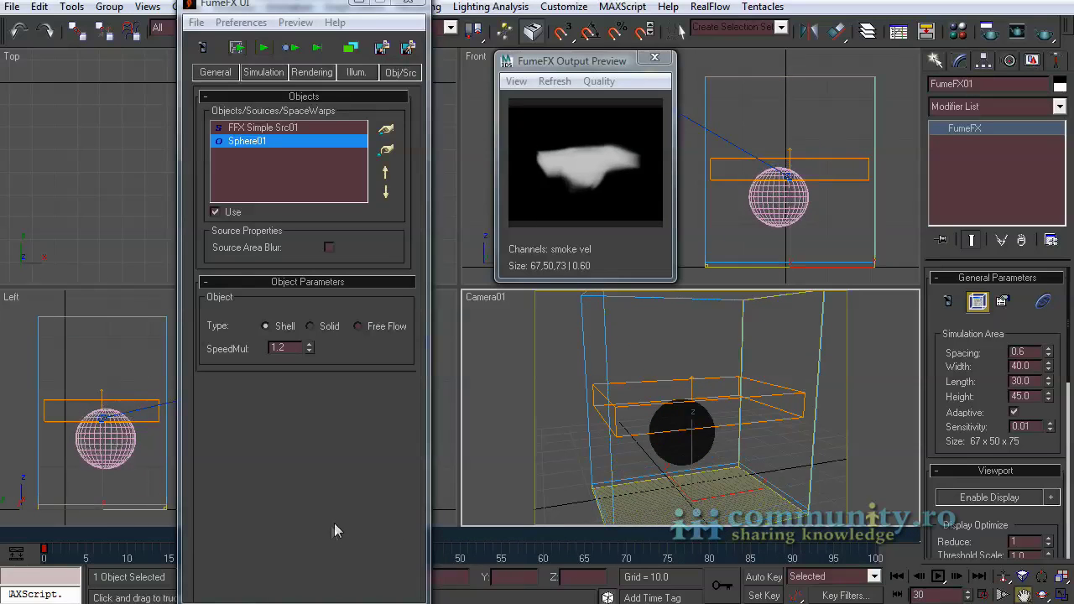
pyautogui.click(1041, 35)
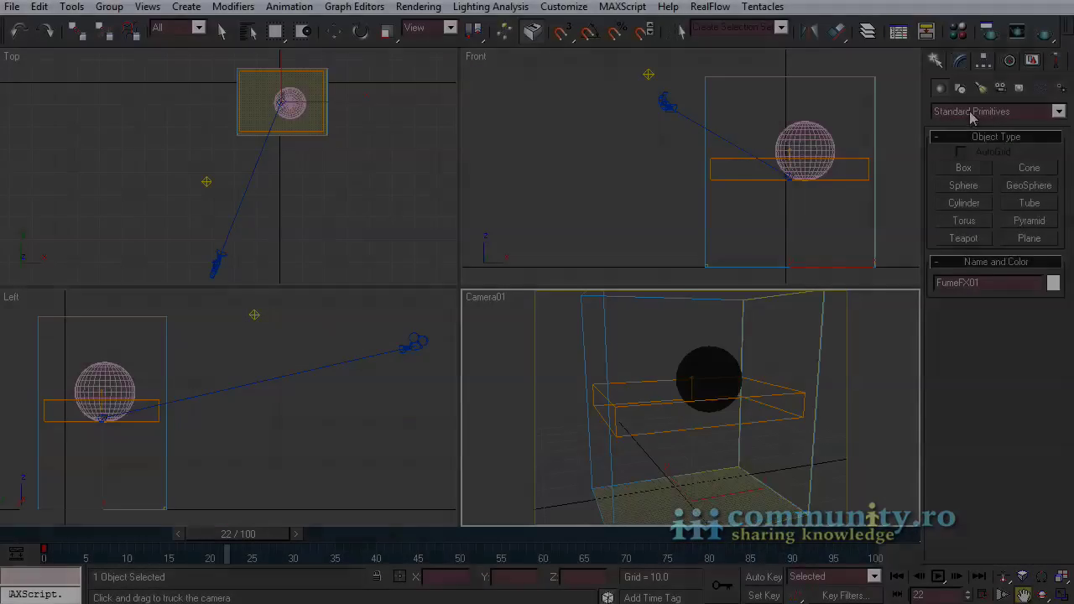
# Create a Thinking particle system object in the scene.
pyautogui.click(973, 112)
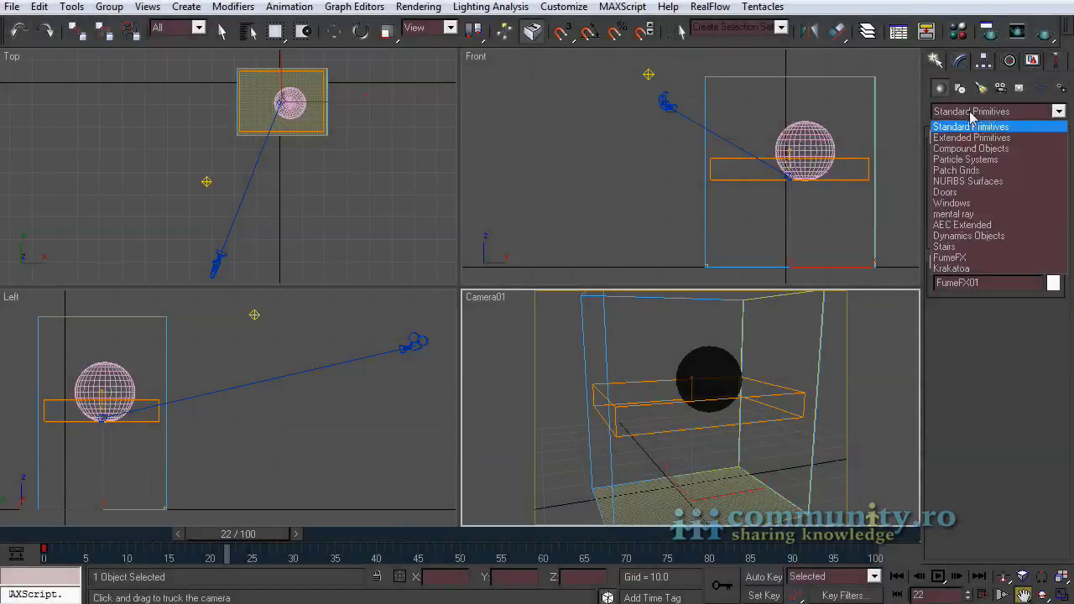
pyautogui.click(968, 162)
pyautogui.click(1030, 221)
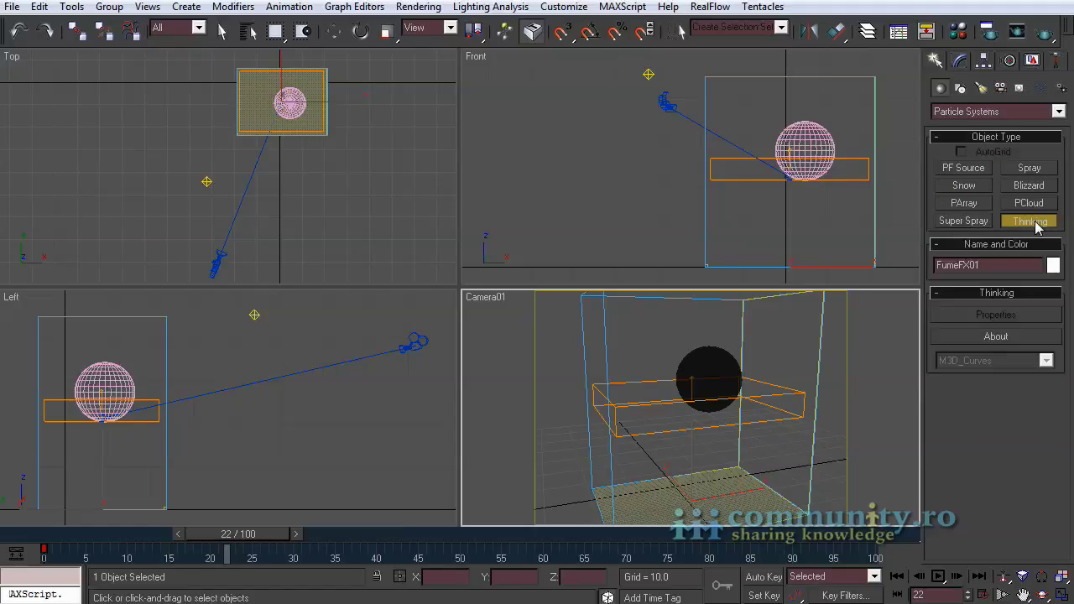
pyautogui.click(800, 324)
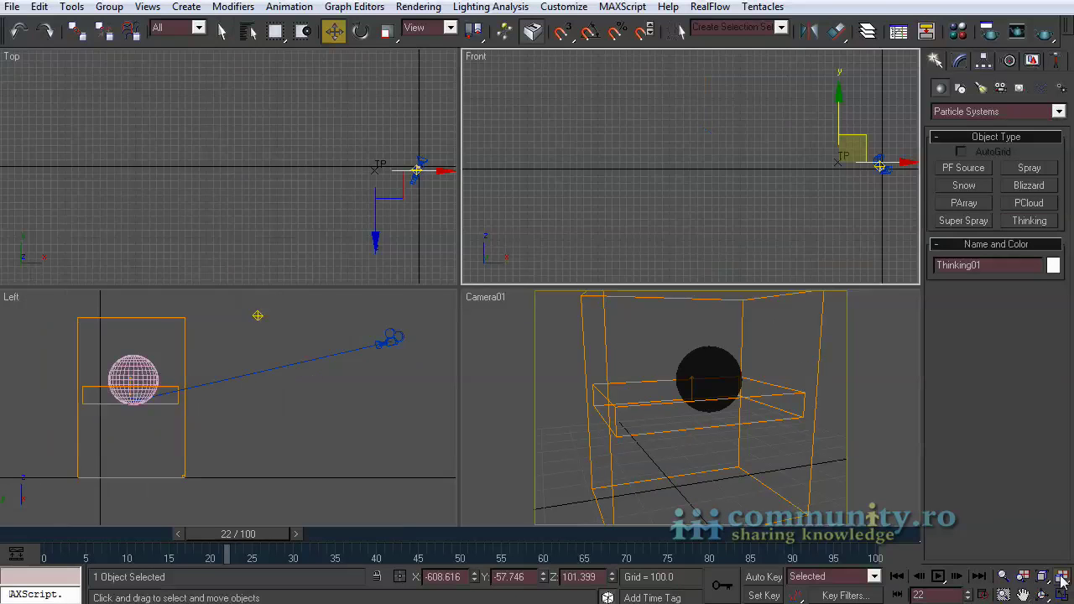
# Move the Thinking object beside the FumeFX grid's upper front, at about X 11.7, Y -26.4, Z 37.6.
pyautogui.click(1061, 577)
pyautogui.rightClick(90, 226)
pyautogui.moveTo(73, 173); pyautogui.dragTo(382, 155)
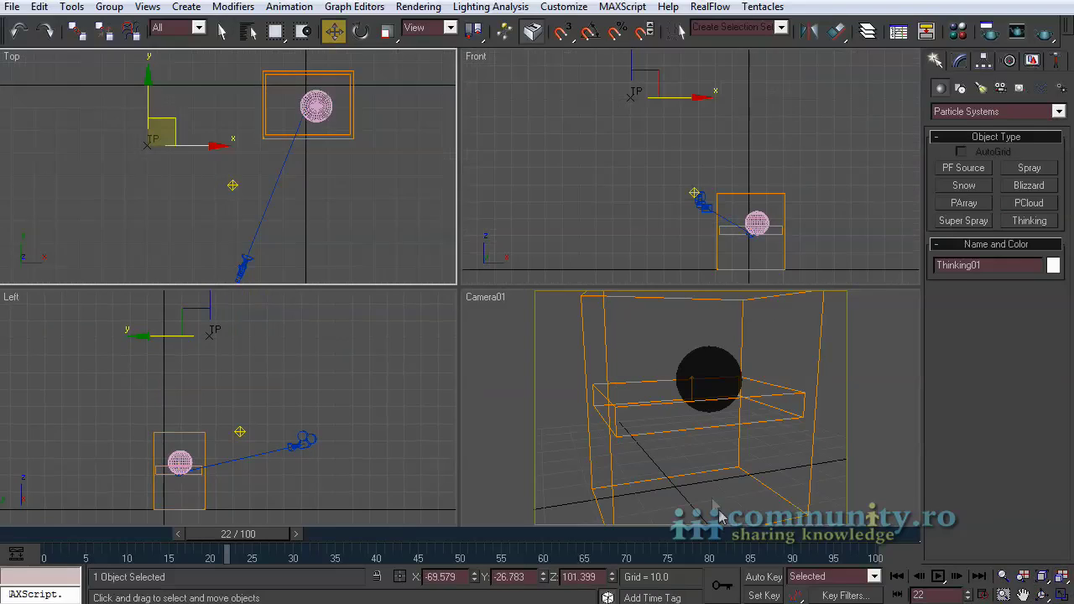
pyautogui.rightClick(647, 84)
pyautogui.moveTo(647, 84); pyautogui.dragTo(795, 178)
pyautogui.moveTo(348, 126)
pyautogui.mouseDown()
pyautogui.moveTo(355, 144)
pyautogui.moveTo(342, 132)
pyautogui.mouseUp()
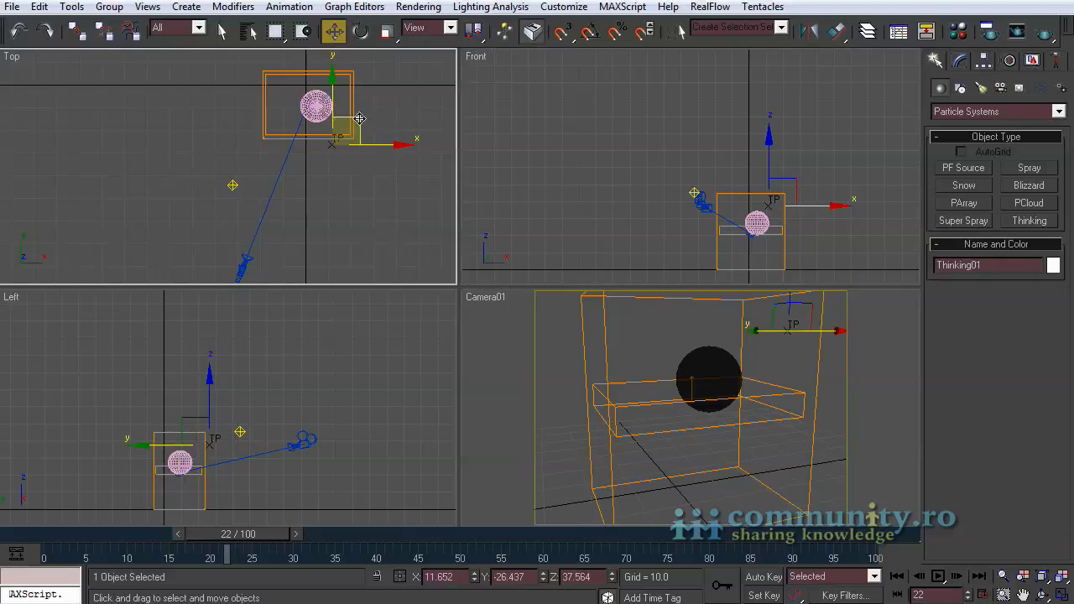
# Open the properties of the Thinking01 particle system for editing.
pyautogui.click(386, 193)
pyautogui.click(1060, 576)
pyautogui.press('q')
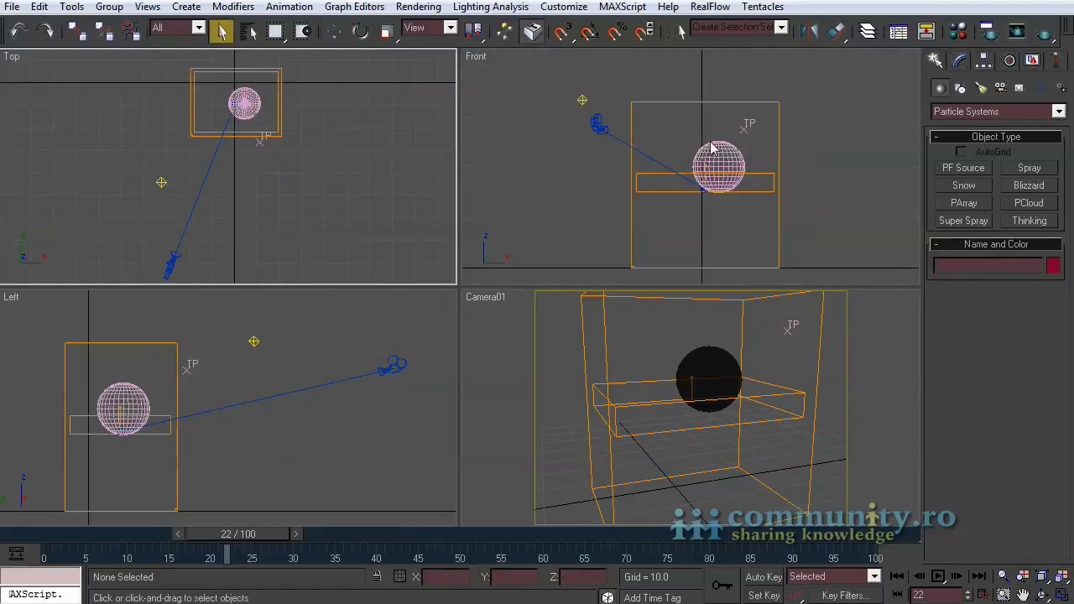
pyautogui.click(746, 126)
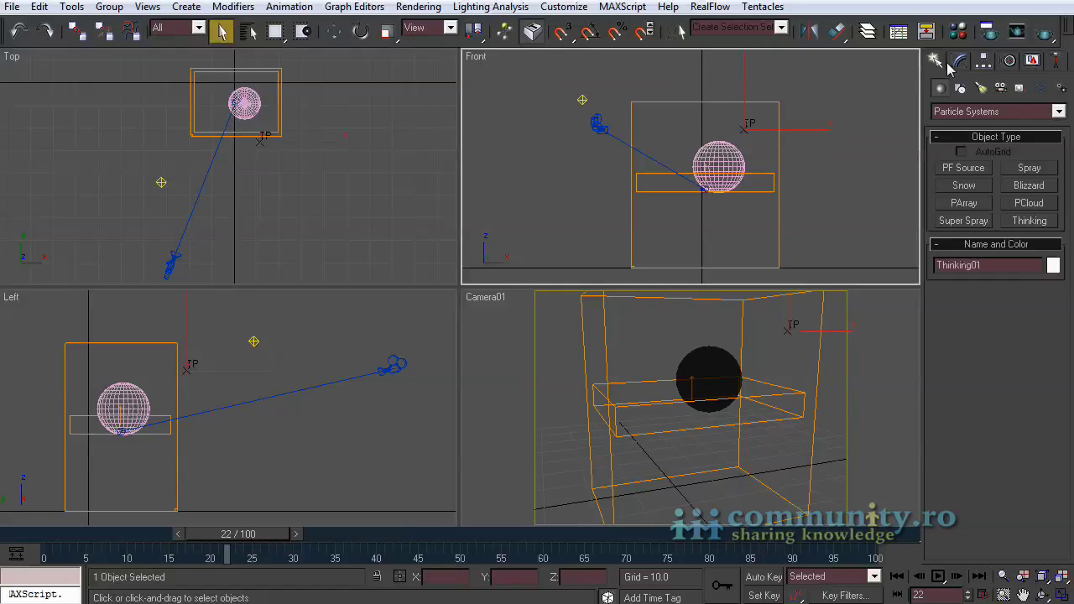
pyautogui.click(961, 61)
pyautogui.click(1008, 302)
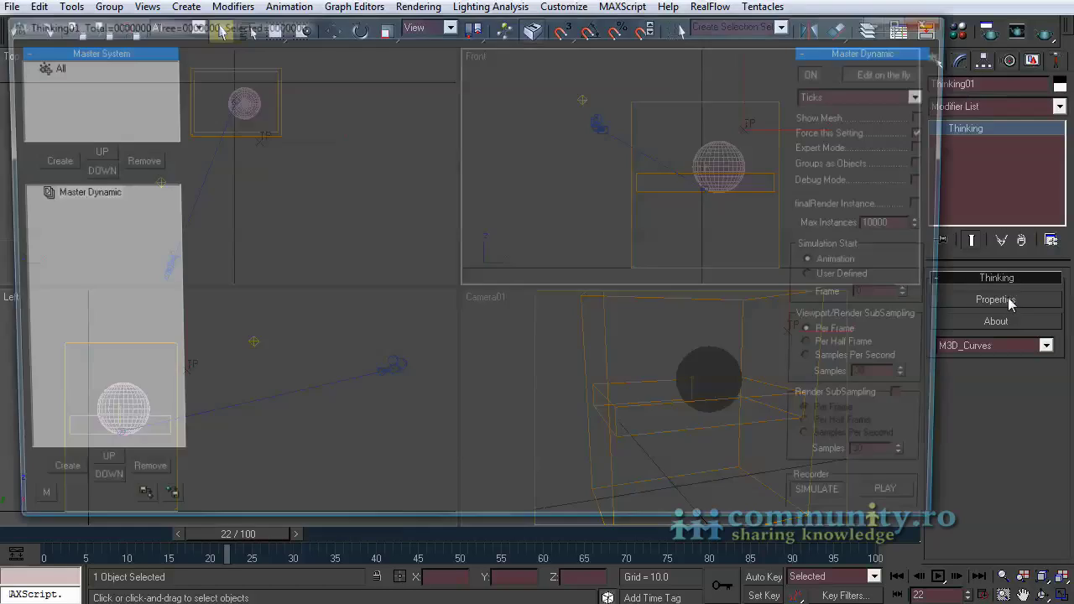
pyautogui.moveTo(407, 31); pyautogui.dragTo(430, 46)
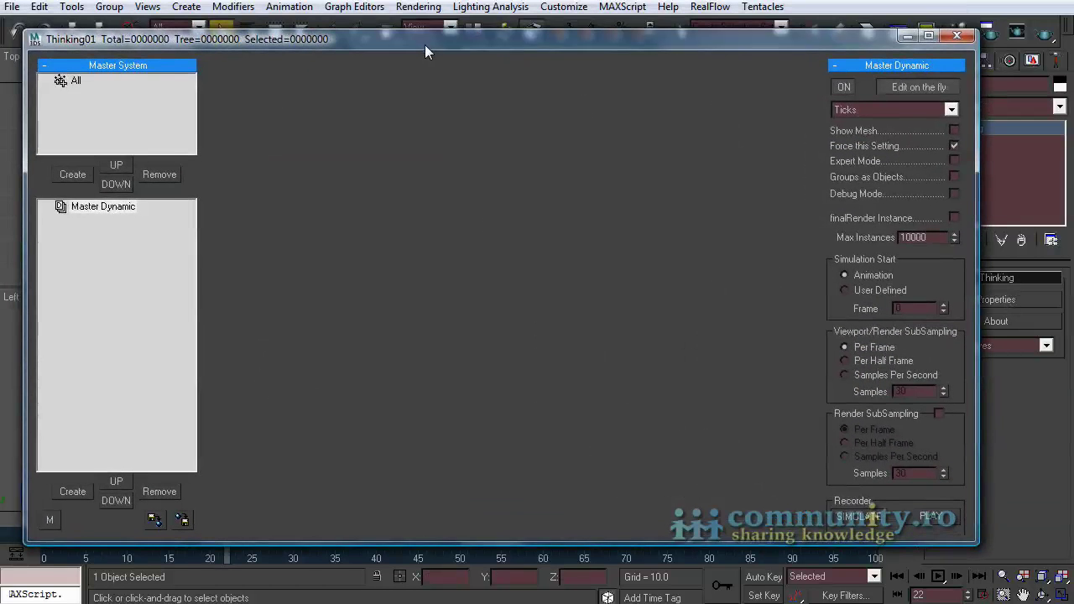
# Create a particle group under All in the Master System and name it Particles.
pyautogui.click(74, 83)
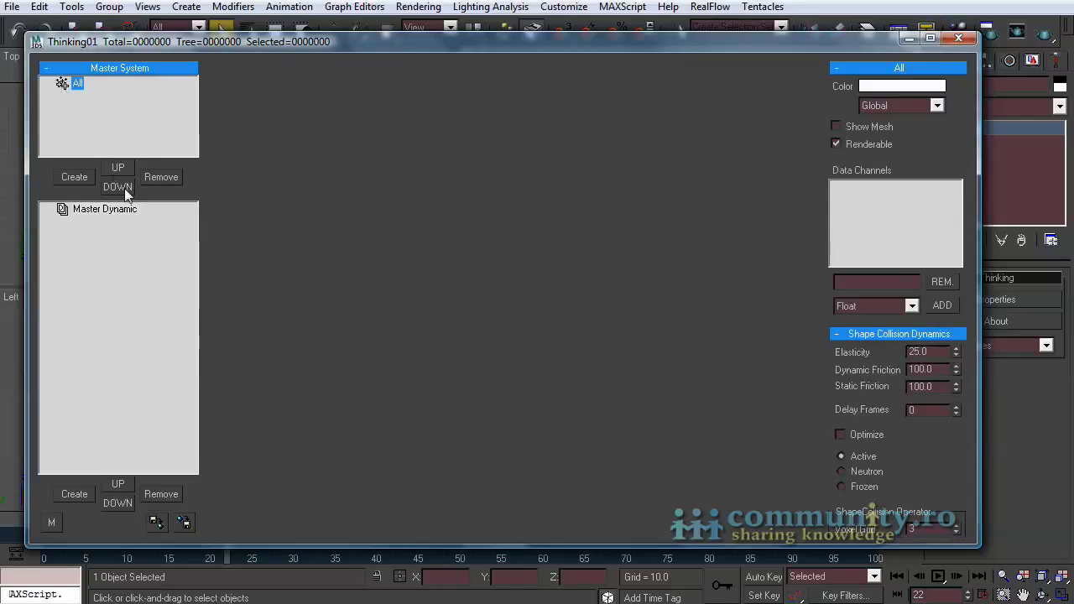
pyautogui.click(84, 182)
pyautogui.click(102, 97)
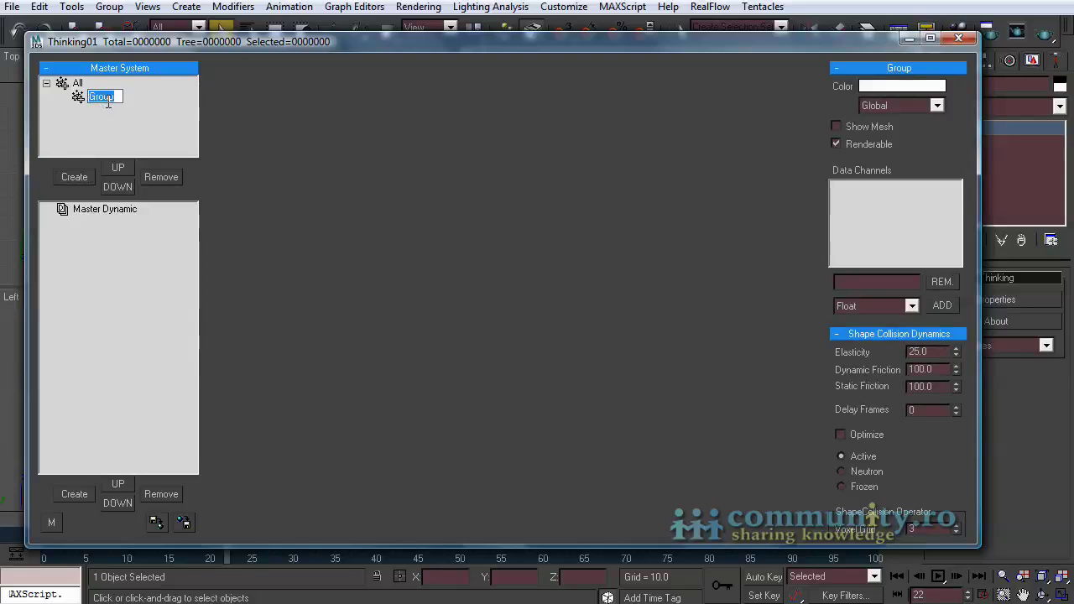
pyautogui.write('Particles')
pyautogui.press('Return')
# Set the Particles group's colour to yellow, RGB 253, 255, 89.
pyautogui.click(866, 87)
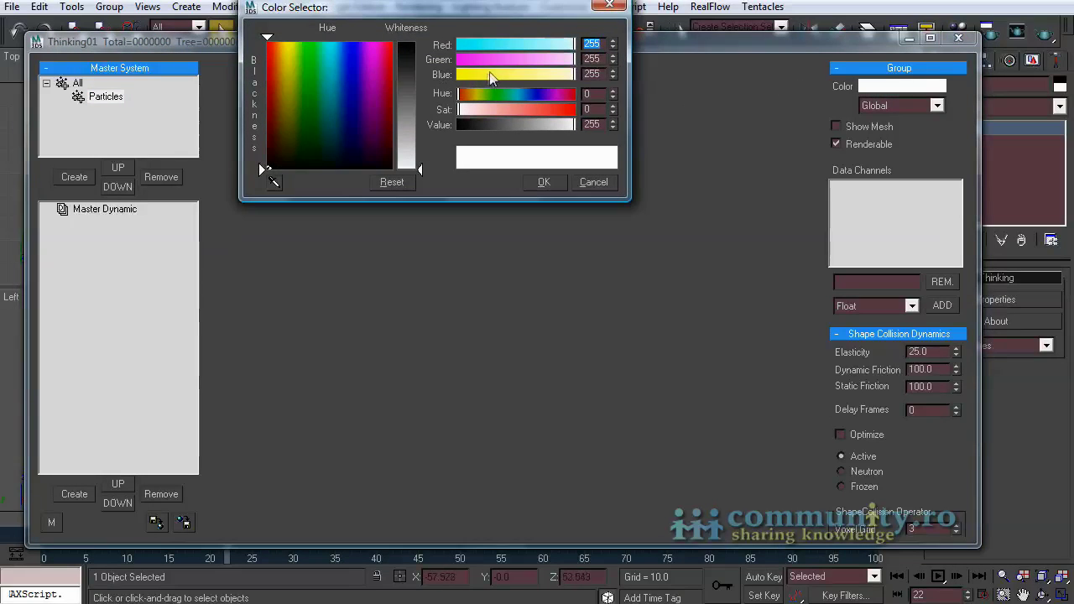
pyautogui.click(489, 74)
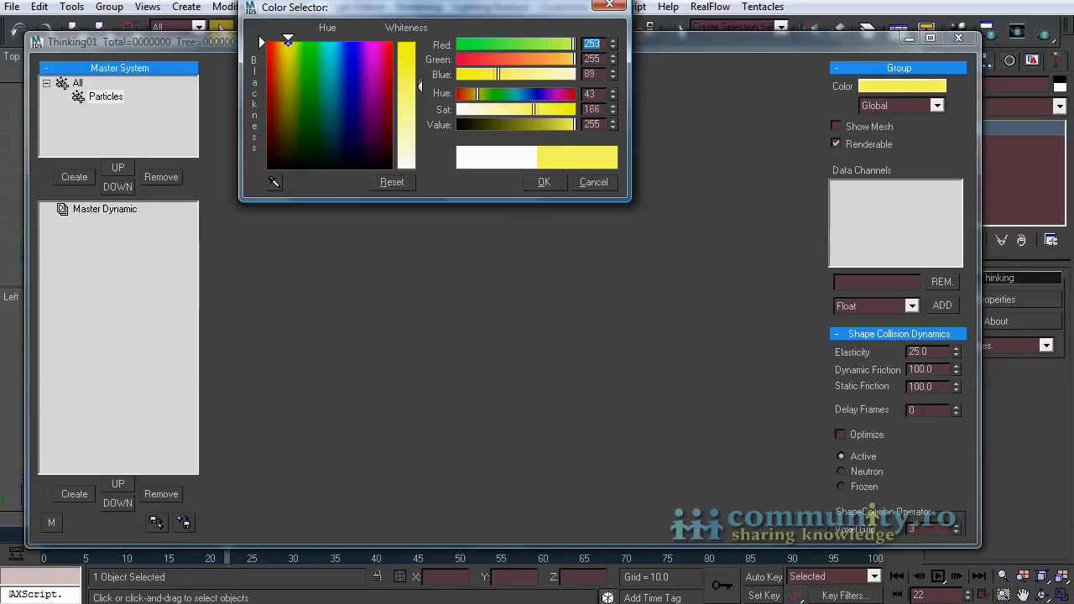
pyautogui.click(543, 182)
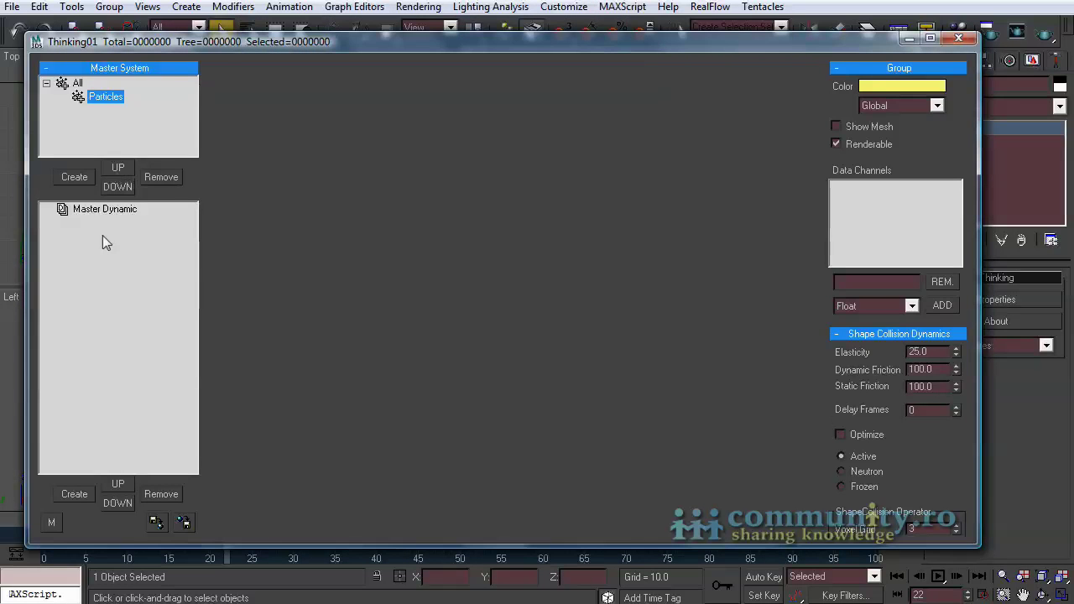
# Enable Show Mesh for the Master Dynamic.
pyautogui.click(106, 211)
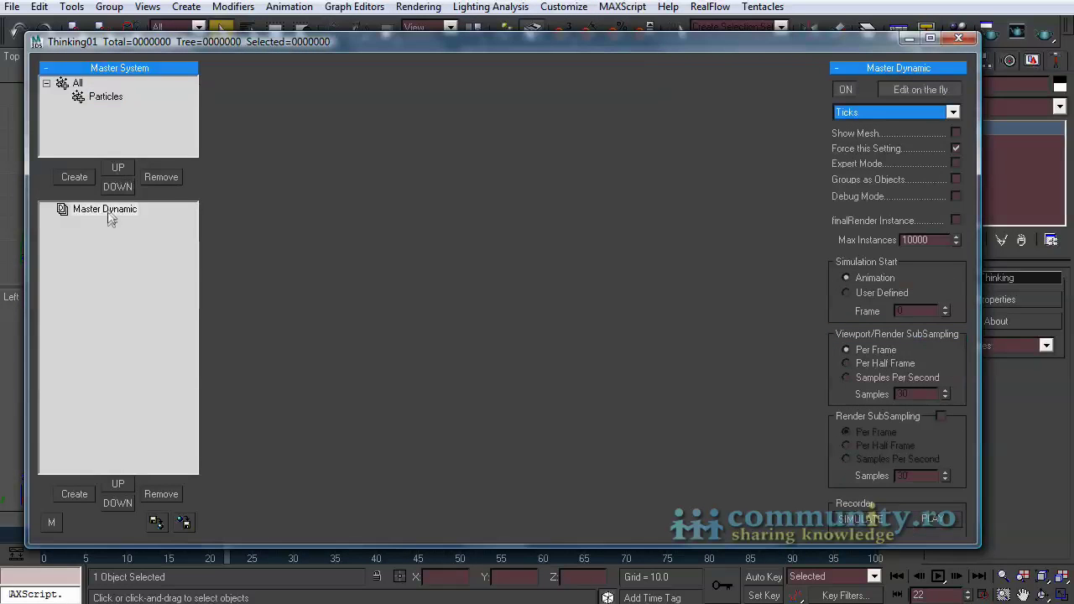
pyautogui.click(923, 90)
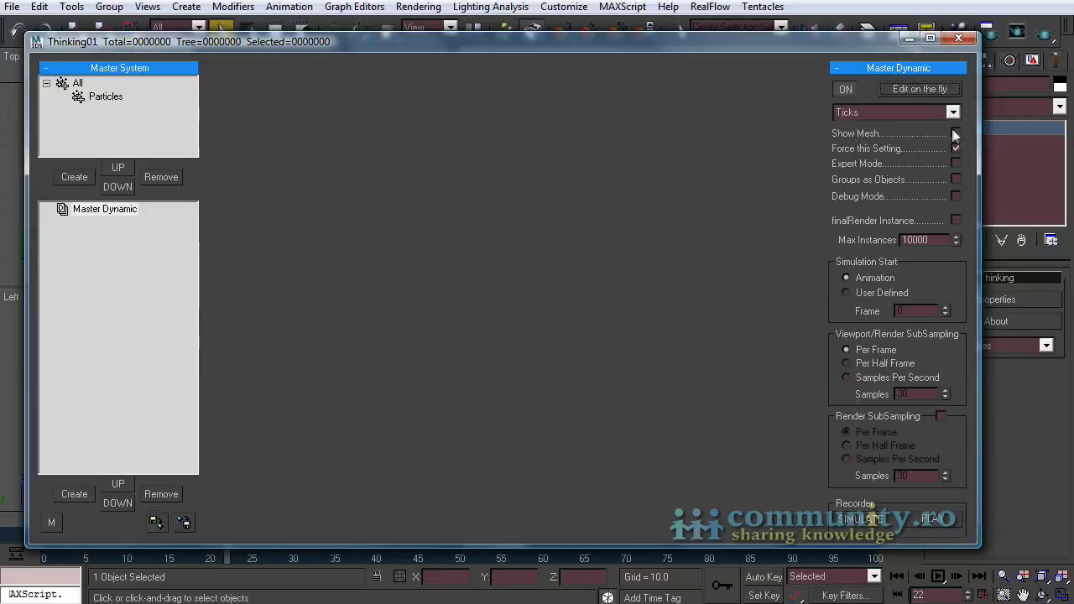
pyautogui.click(956, 133)
# Create a dynamic set under Master Dynamic and name it Create_particles.
pyautogui.click(82, 496)
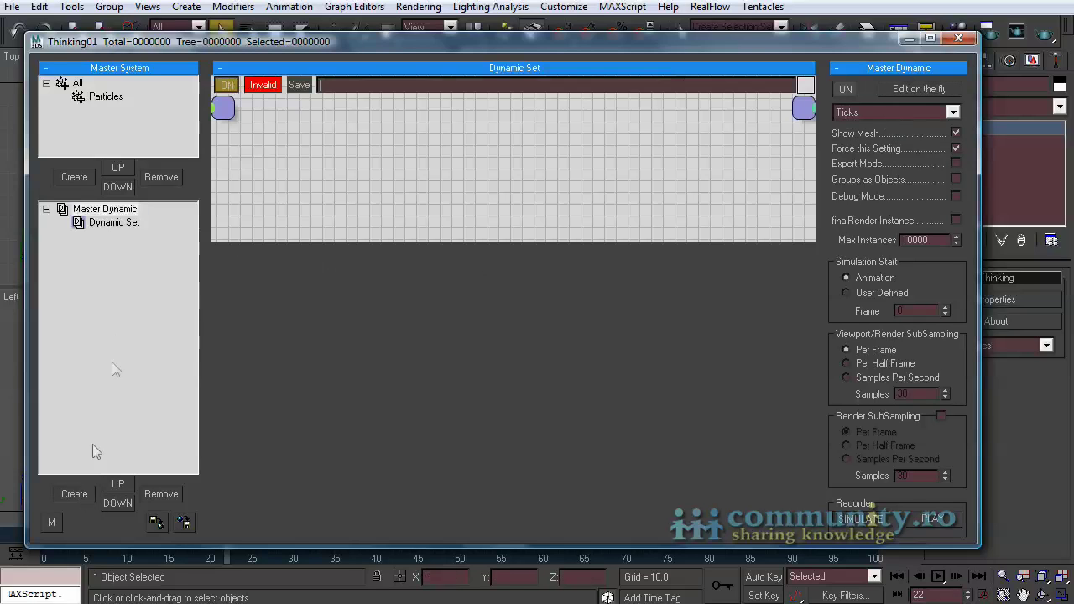
pyautogui.click(115, 225)
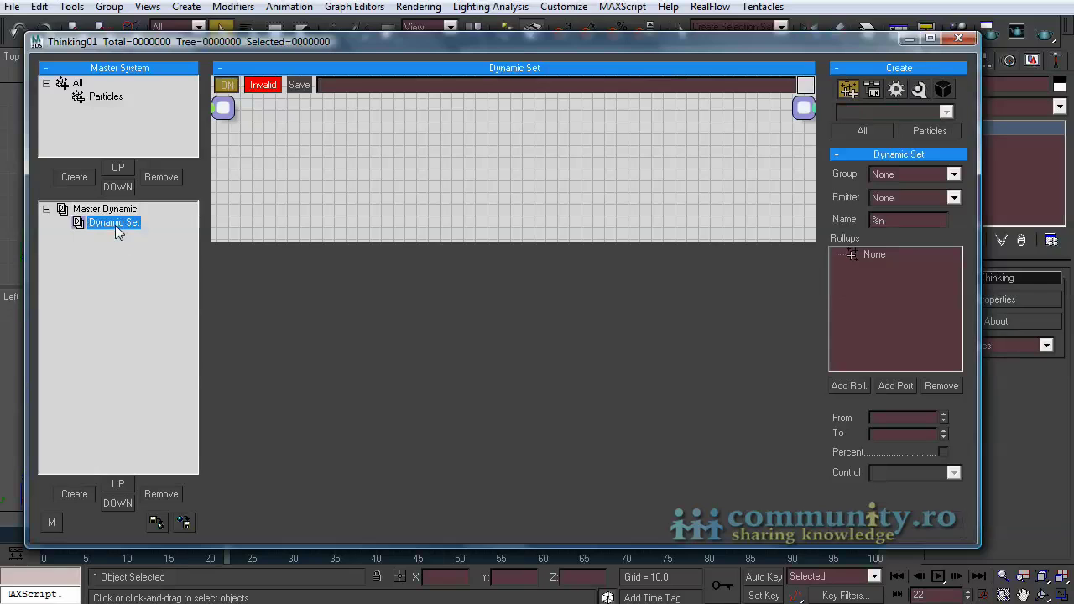
pyautogui.write('Create_particles')
pyautogui.press('Return')
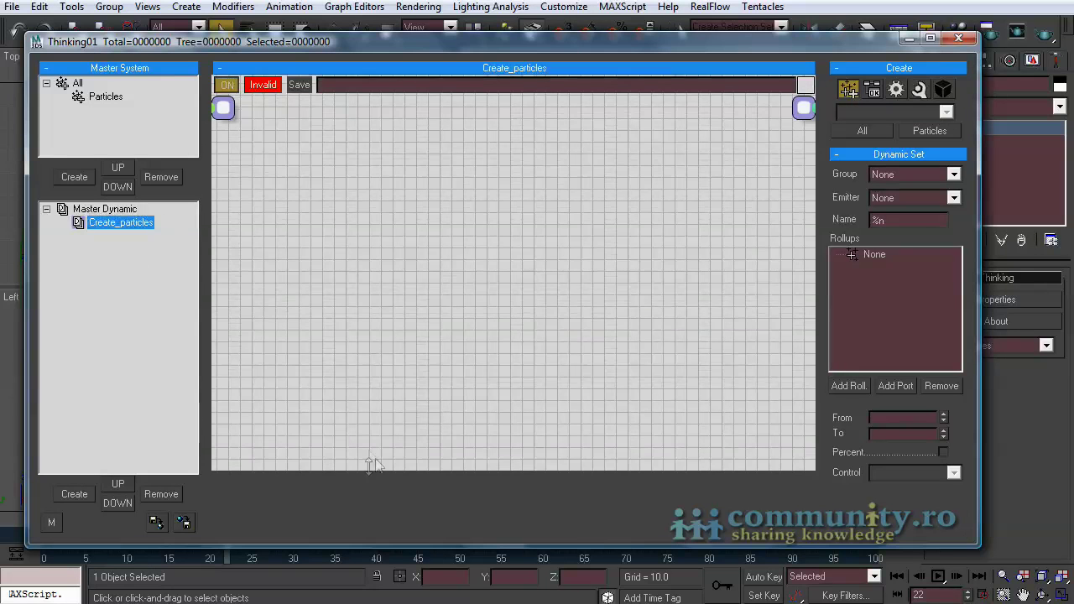
# Add an AfterWorks FumeFX Birth operator to Create_particles and assign it to the Particles group.
pyautogui.click(898, 92)
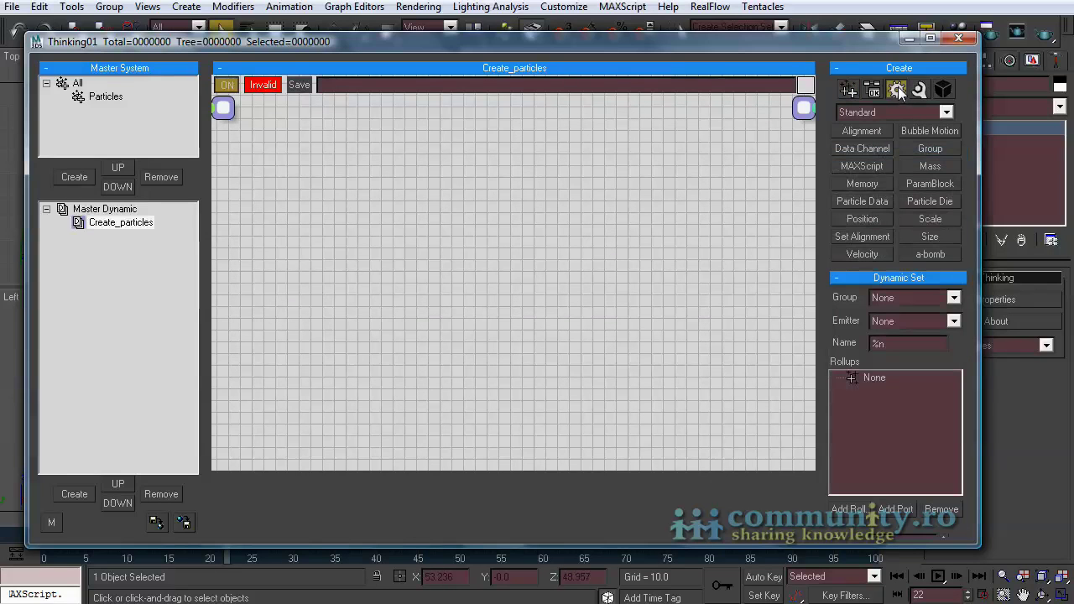
pyautogui.click(947, 110)
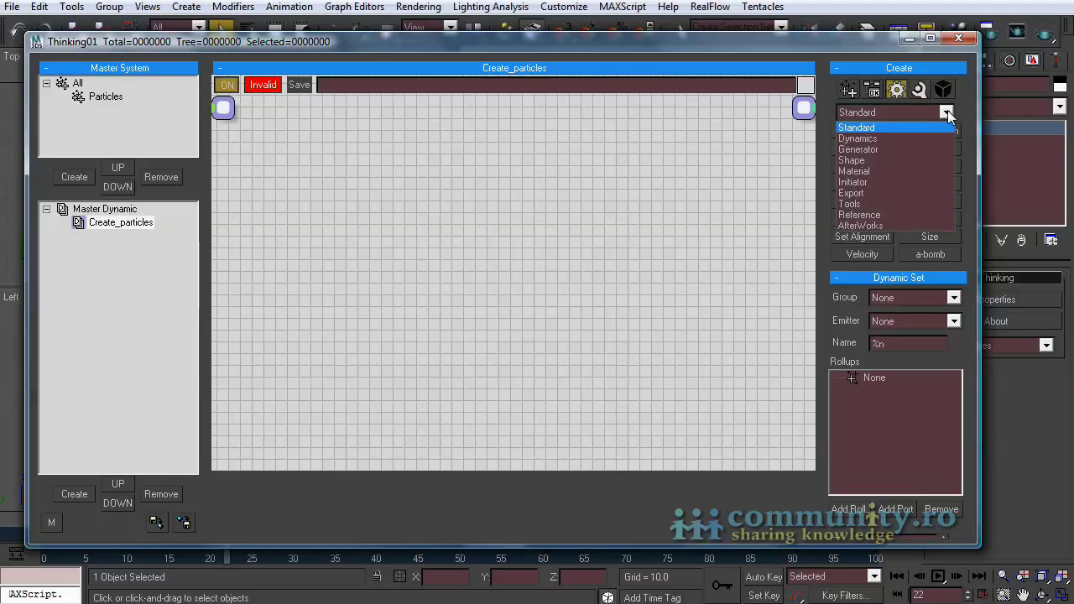
pyautogui.click(878, 232)
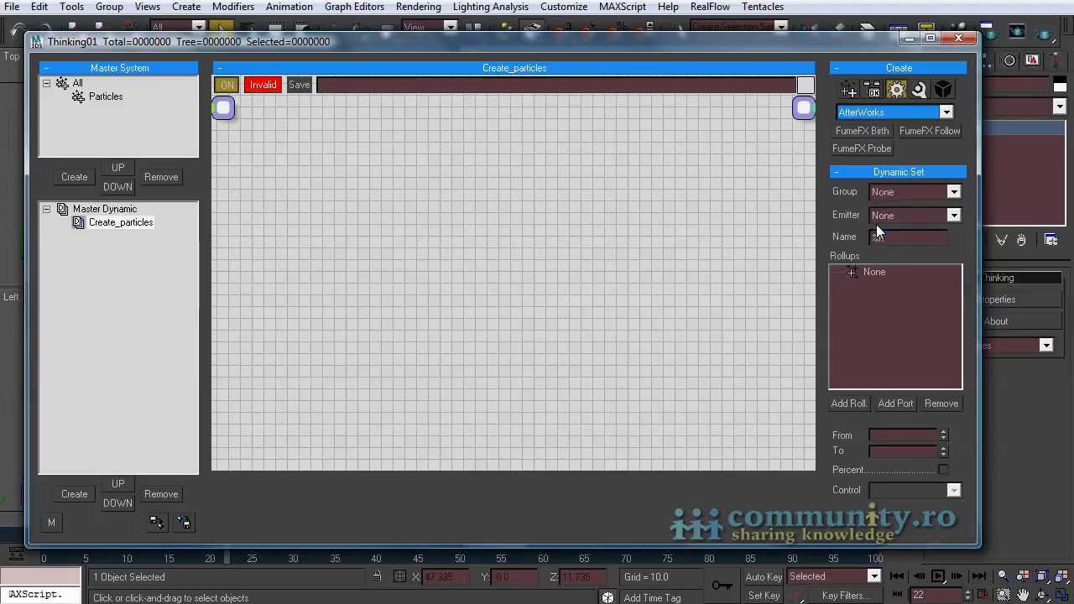
pyautogui.click(875, 134)
pyautogui.click(336, 276)
pyautogui.moveTo(375, 287); pyautogui.dragTo(307, 256)
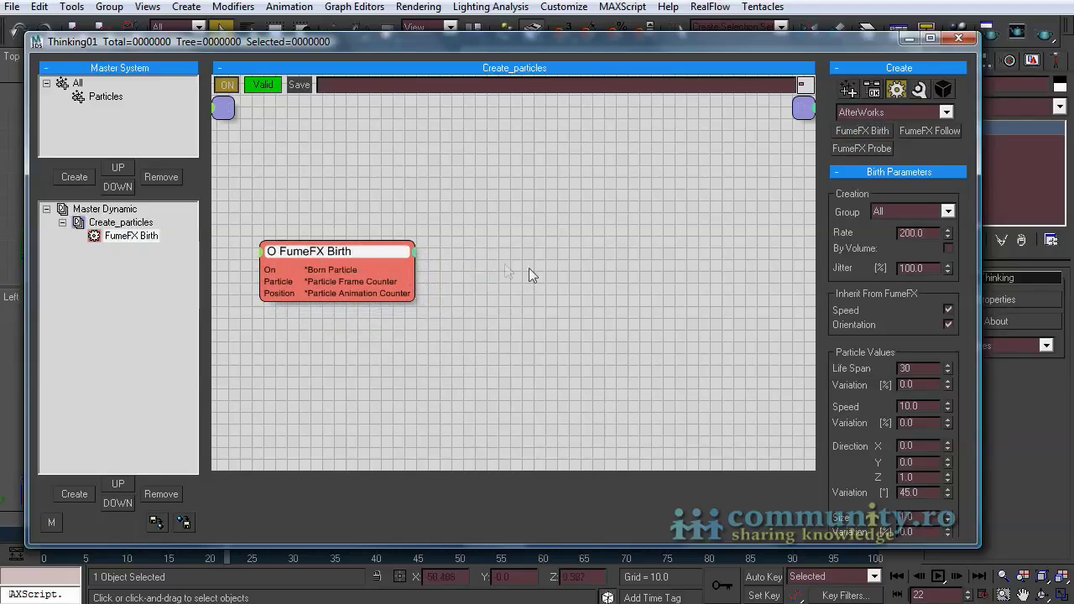
pyautogui.click(947, 211)
pyautogui.click(896, 235)
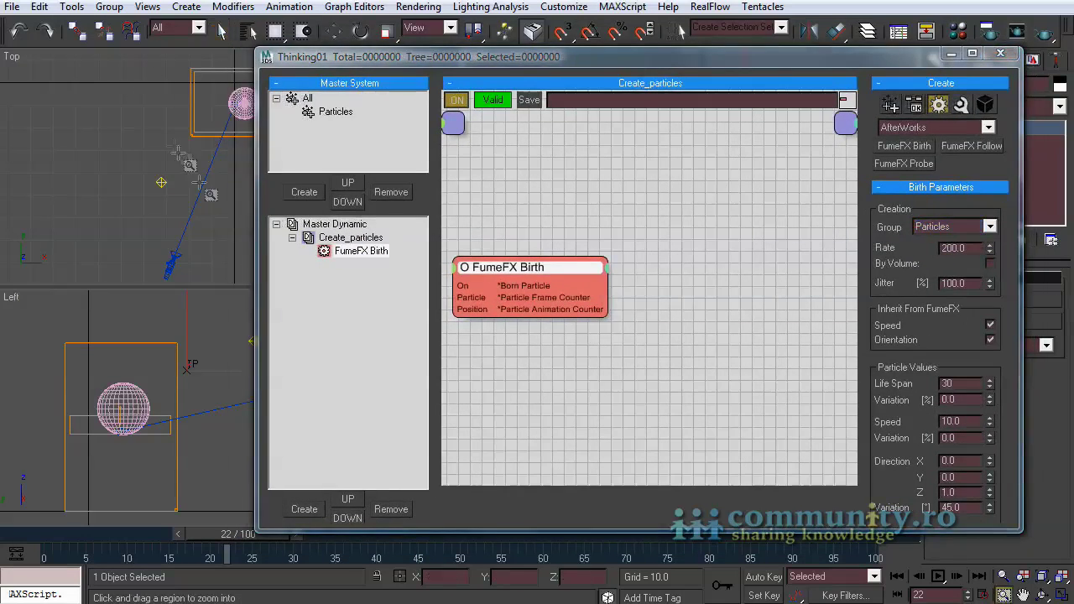
# Go to frame 11 and assign the FumeFX01 grid as the source in FumeFX Birth's test parameters.
pyautogui.moveTo(202, 118); pyautogui.dragTo(108, 166, button='middle')
pyautogui.scroll(3, 143, 443)
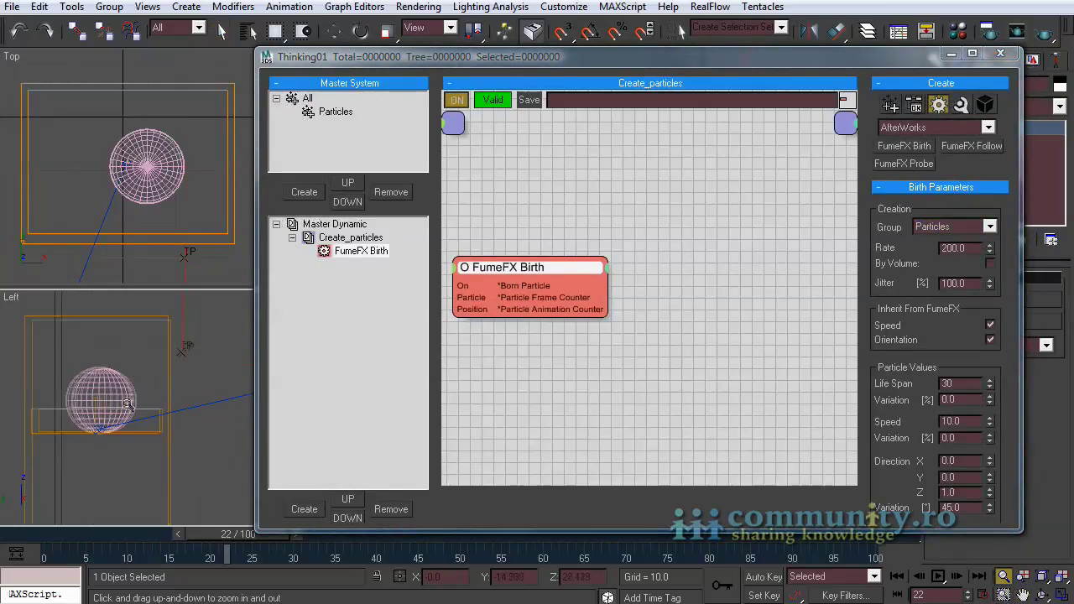
pyautogui.moveTo(141, 438); pyautogui.dragTo(34, 360)
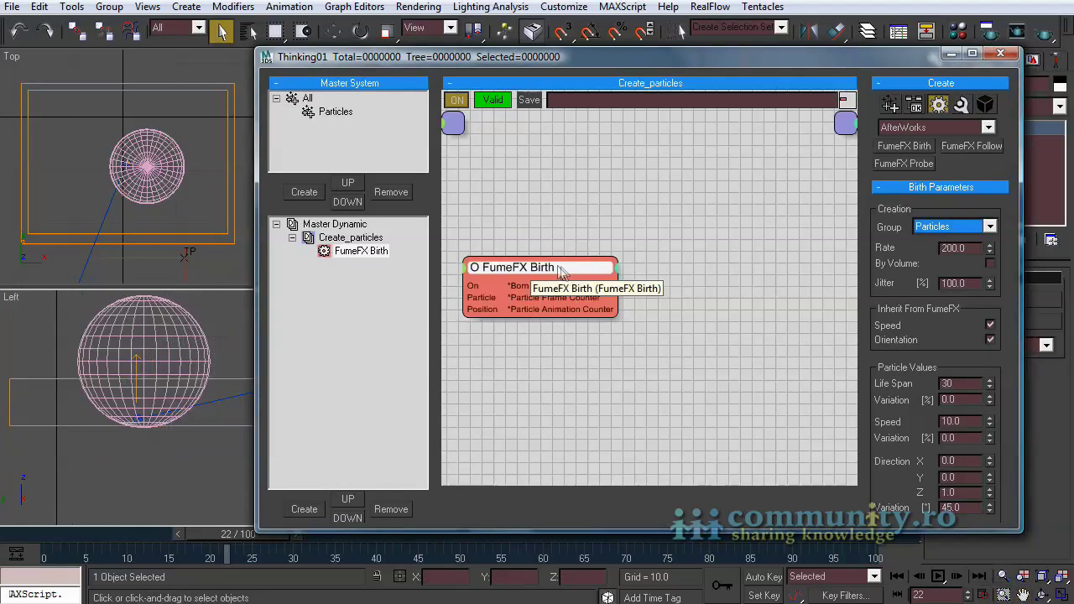
pyautogui.moveTo(555, 266); pyautogui.dragTo(563, 265)
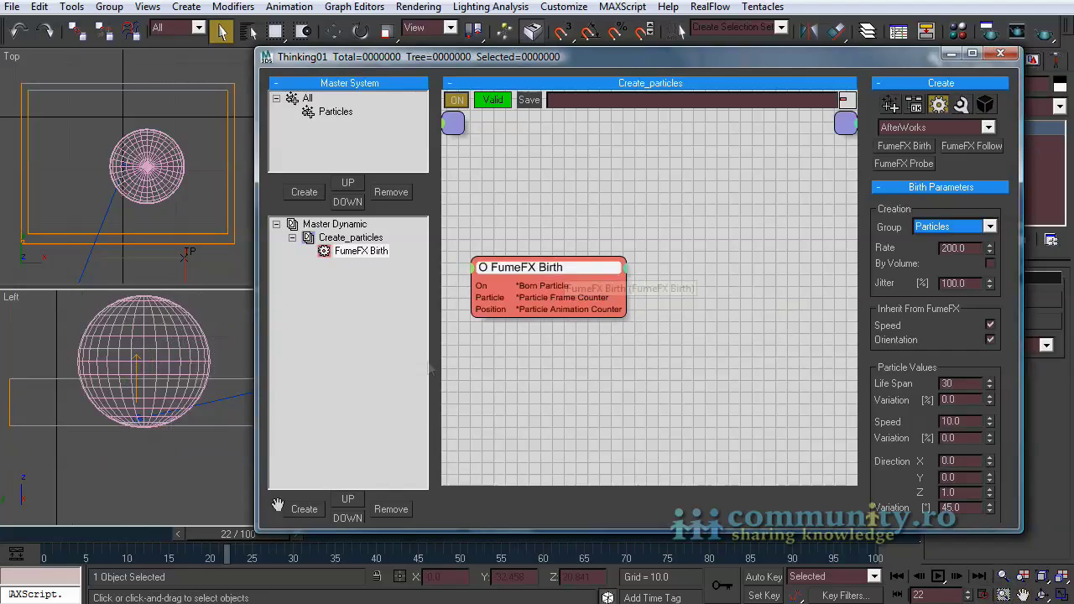
pyautogui.moveTo(227, 541); pyautogui.dragTo(141, 544)
pyautogui.click(545, 268)
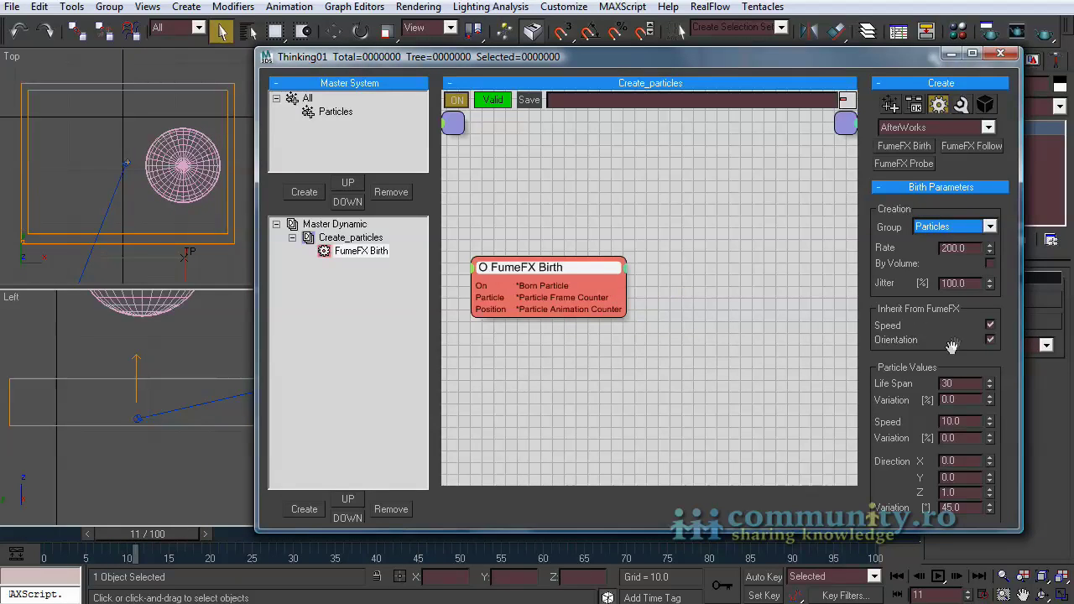
pyautogui.moveTo(945, 353); pyautogui.dragTo(958, 185)
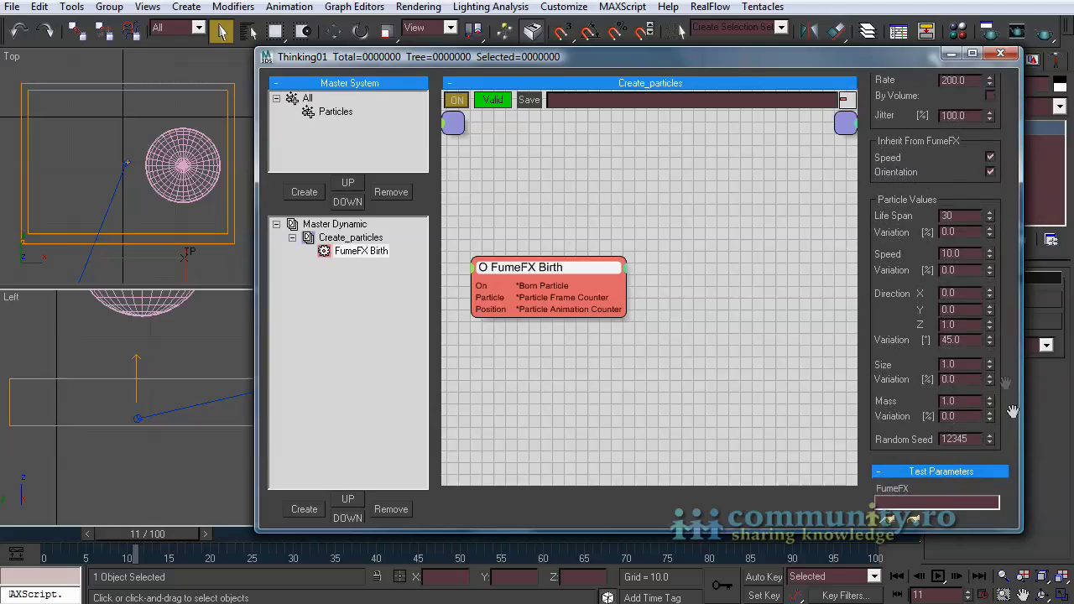
pyautogui.moveTo(1008, 440); pyautogui.dragTo(1011, 256)
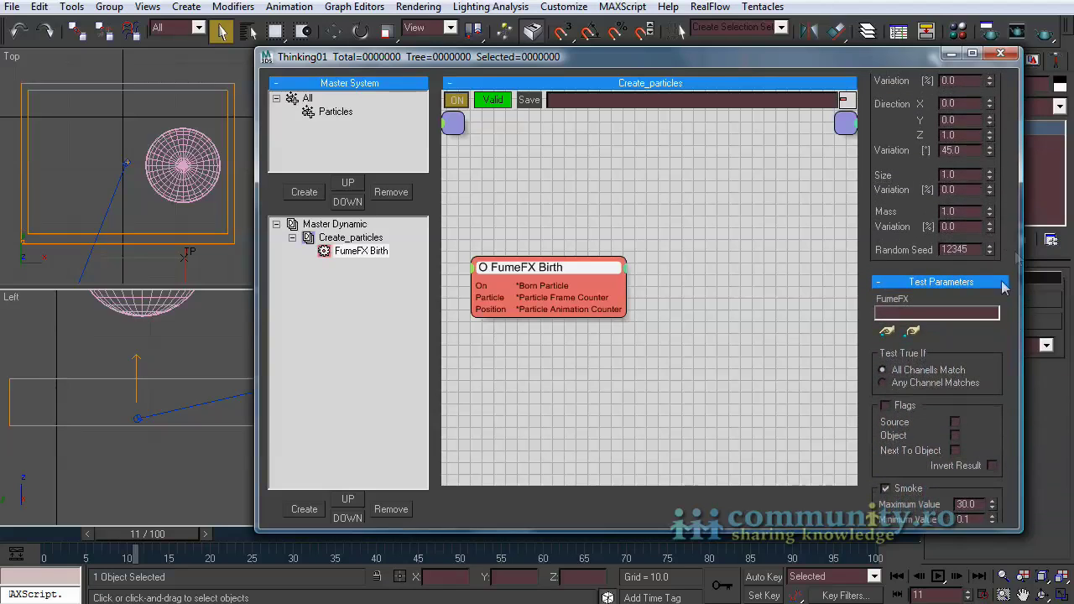
pyautogui.click(885, 333)
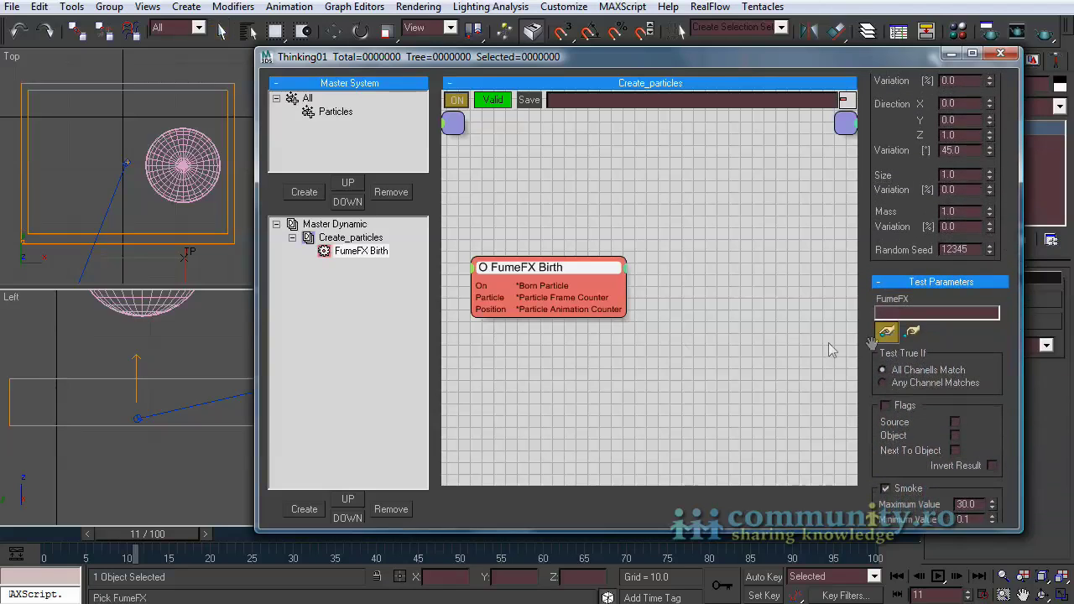
pyautogui.click(234, 244)
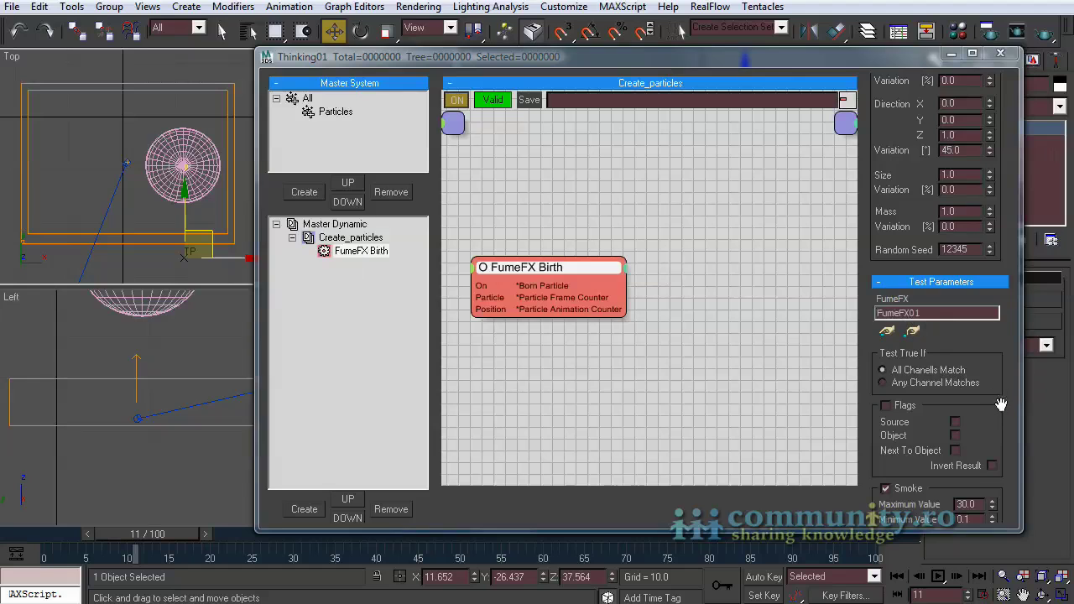
# Examine FumeFX Birth's flags, smoke, temperature and fire test parameters, and check the emitted particles at frame 10.
pyautogui.moveTo(1001, 406); pyautogui.dragTo(1003, 316)
pyautogui.scroll(-3, 1002, 315)
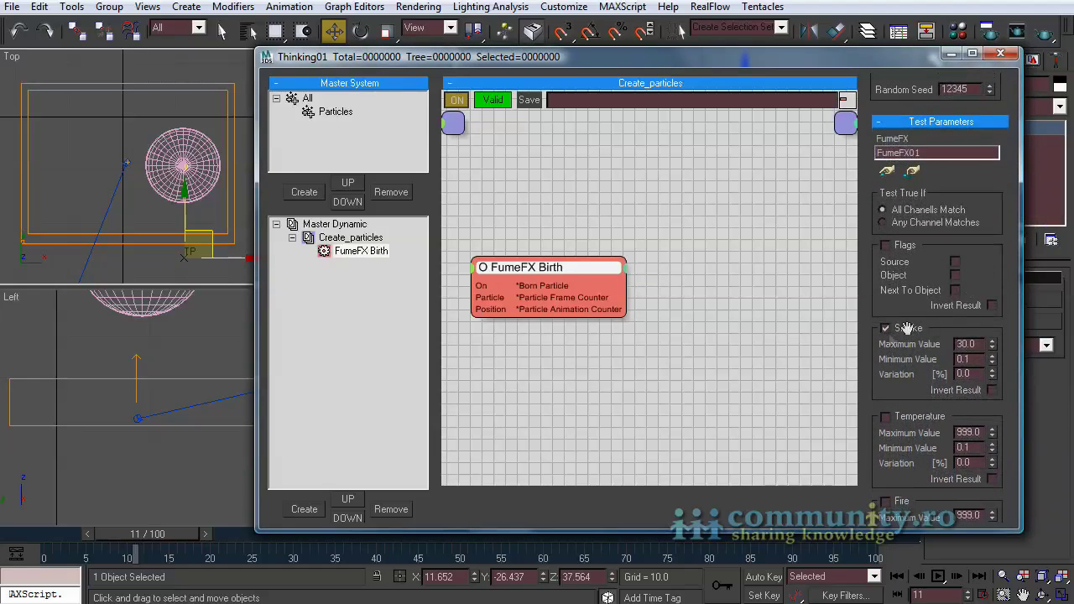
pyautogui.moveTo(1007, 436); pyautogui.dragTo(1019, 180)
pyautogui.moveTo(1008, 435)
pyautogui.mouseDown()
pyautogui.moveTo(1007, 322)
pyautogui.moveTo(1010, 443)
pyautogui.mouseUp()
pyautogui.moveTo(1014, 292); pyautogui.dragTo(1003, 487)
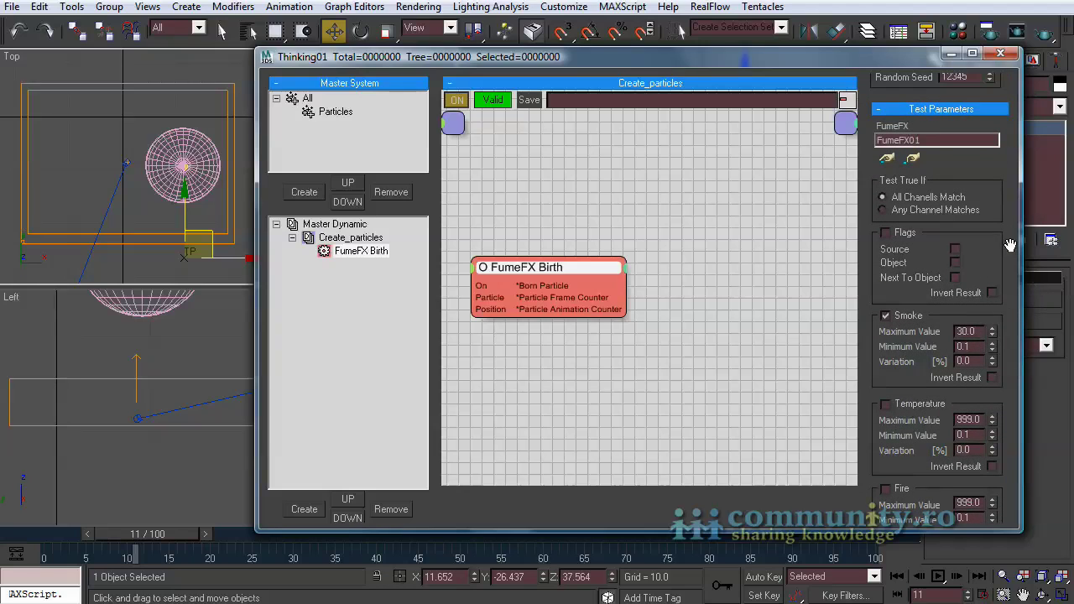
pyautogui.moveTo(1010, 245); pyautogui.dragTo(1007, 521)
pyautogui.moveTo(126, 537); pyautogui.dragTo(146, 546)
# Add a Time Interval condition to Create_particles and connect its output to FumeFX Birth's On input.
pyautogui.moveTo(555, 273); pyautogui.dragTo(591, 274)
pyautogui.click(916, 102)
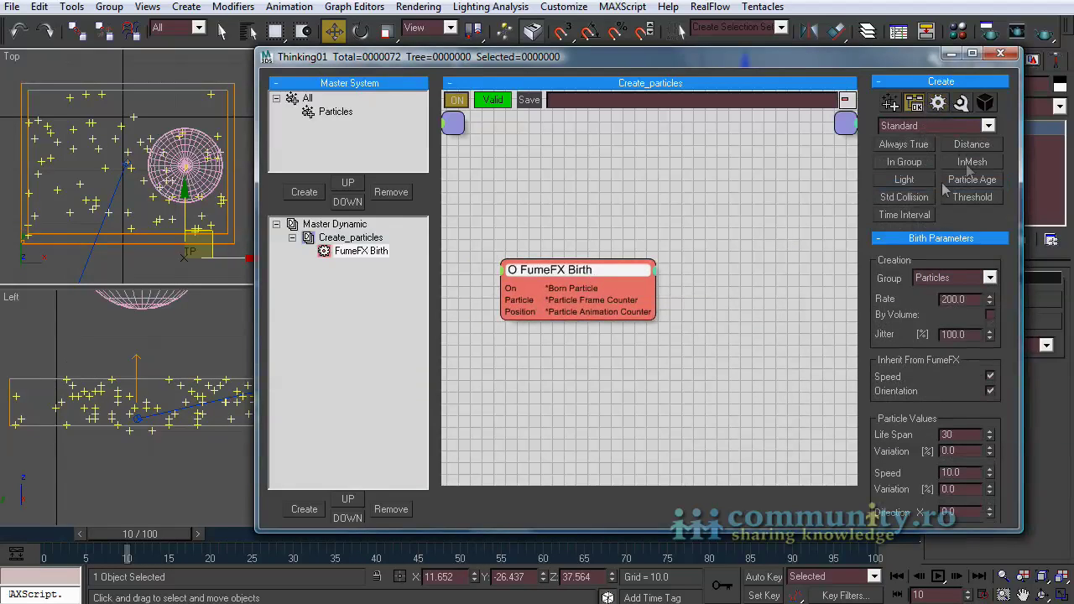
pyautogui.click(493, 193)
pyautogui.moveTo(529, 204); pyautogui.dragTo(515, 198)
pyautogui.moveTo(546, 270); pyautogui.dragTo(585, 267)
pyautogui.click(535, 203)
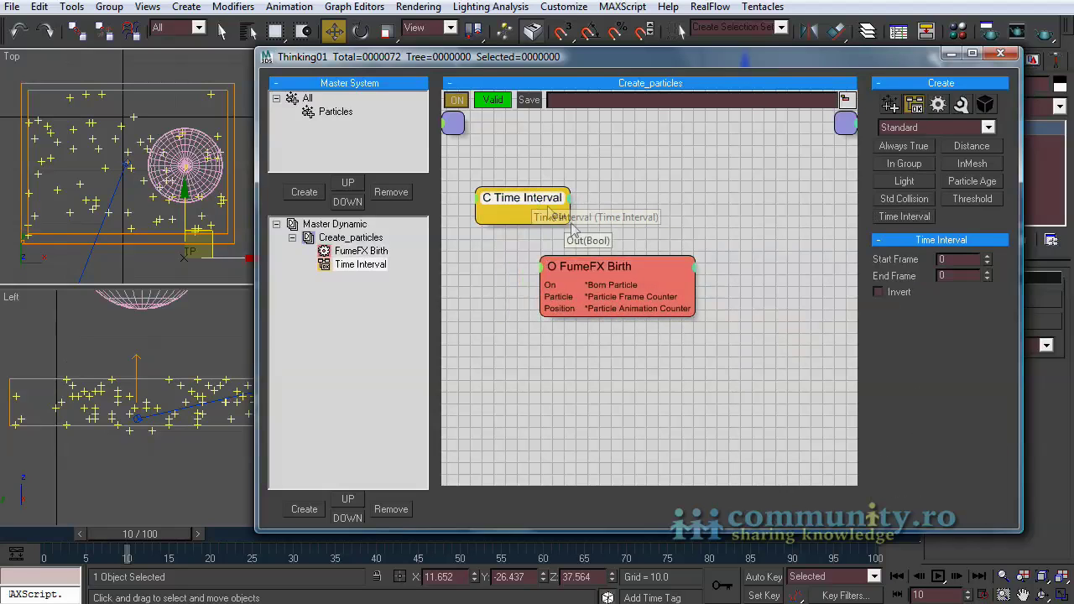
pyautogui.moveTo(561, 218); pyautogui.dragTo(553, 285)
pyautogui.moveTo(537, 202); pyautogui.dragTo(506, 195)
pyautogui.moveTo(615, 285); pyautogui.dragTo(627, 285)
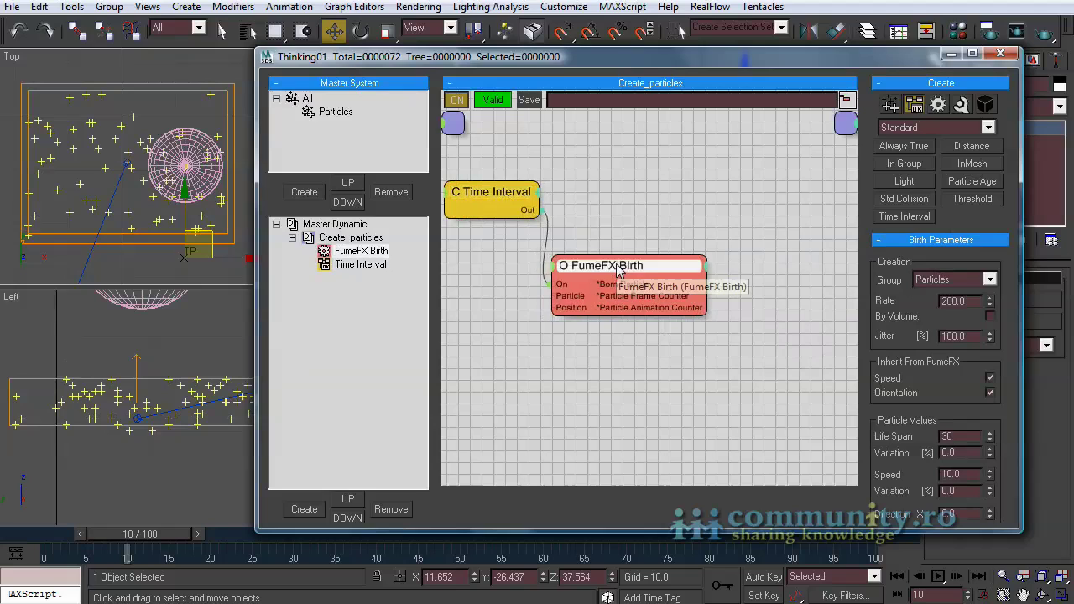
# Set the Time Interval's End Frame to 5 and scrub the timeline to check the particle emission.
pyautogui.click(478, 200)
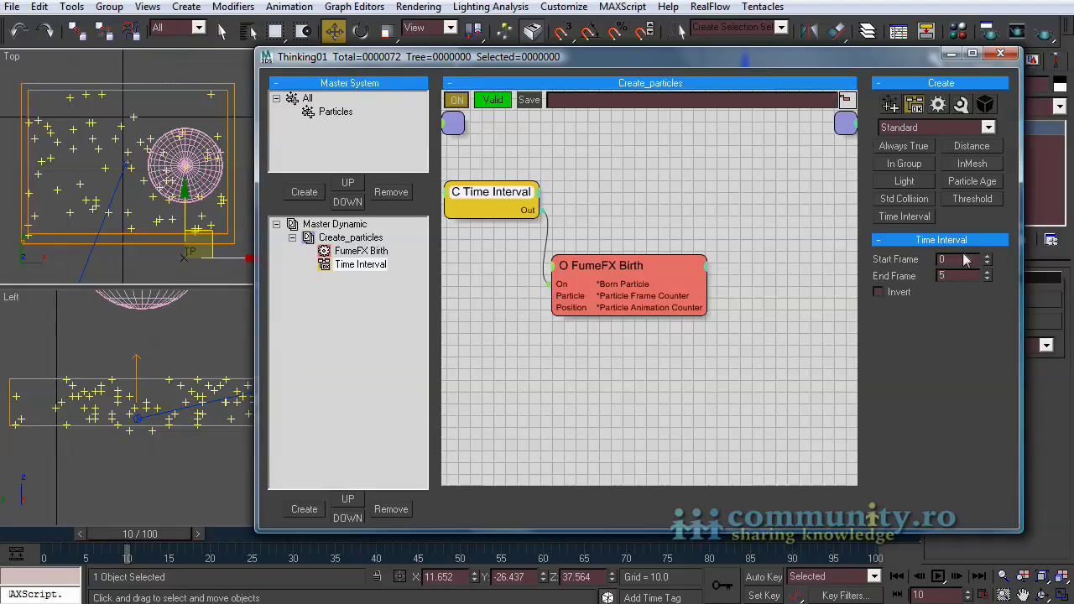
pyautogui.moveTo(134, 552); pyautogui.dragTo(463, 536)
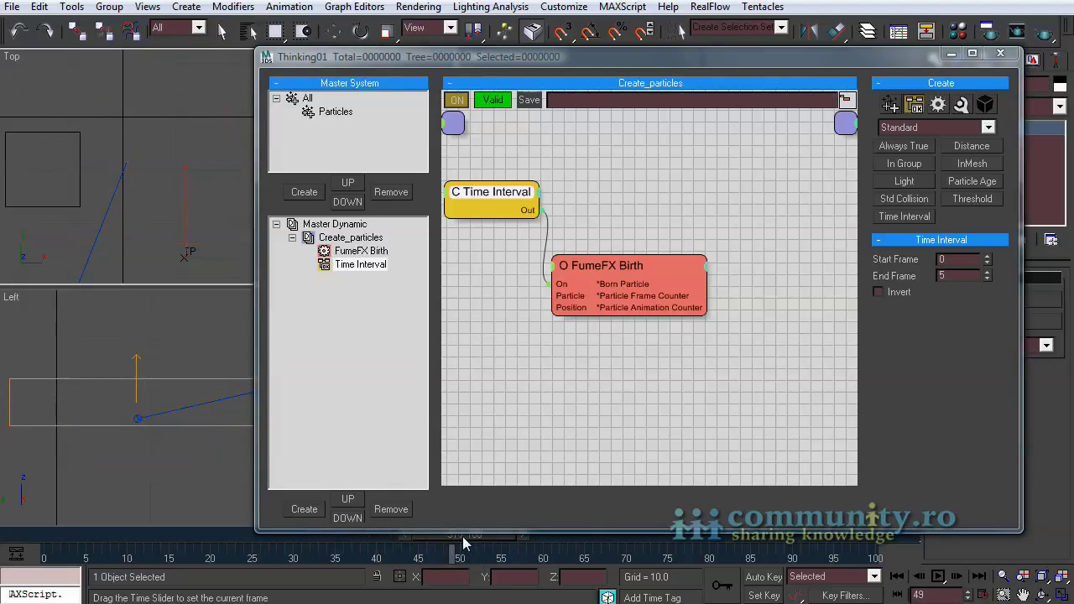
pyautogui.click(219, 538)
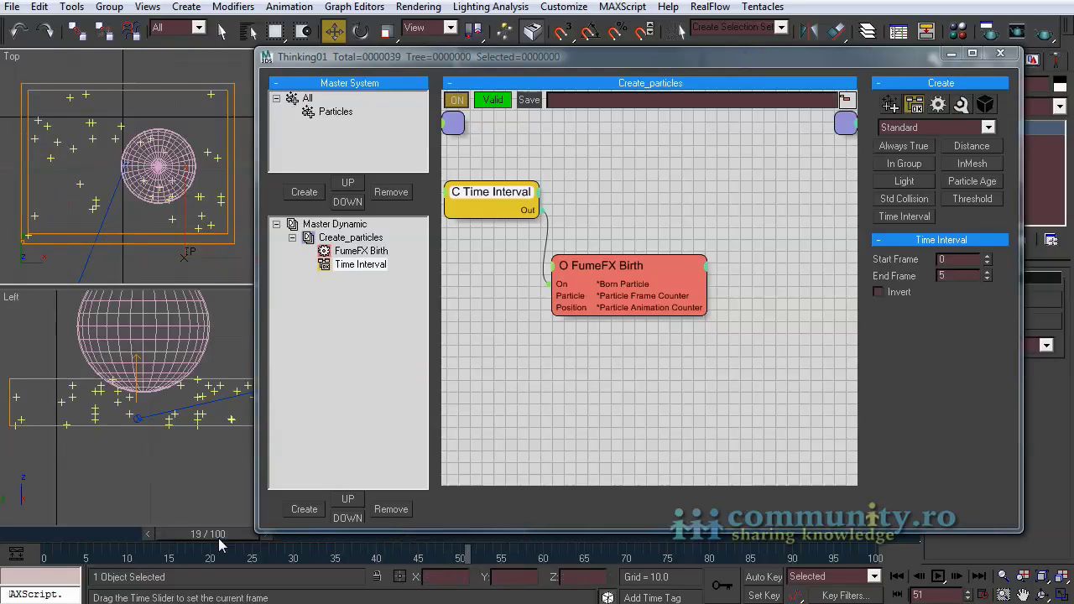
# Set FumeFX Birth's particle Life Span to 200 and scrub the timeline around frame 17.
pyautogui.moveTo(220, 536); pyautogui.dragTo(189, 541)
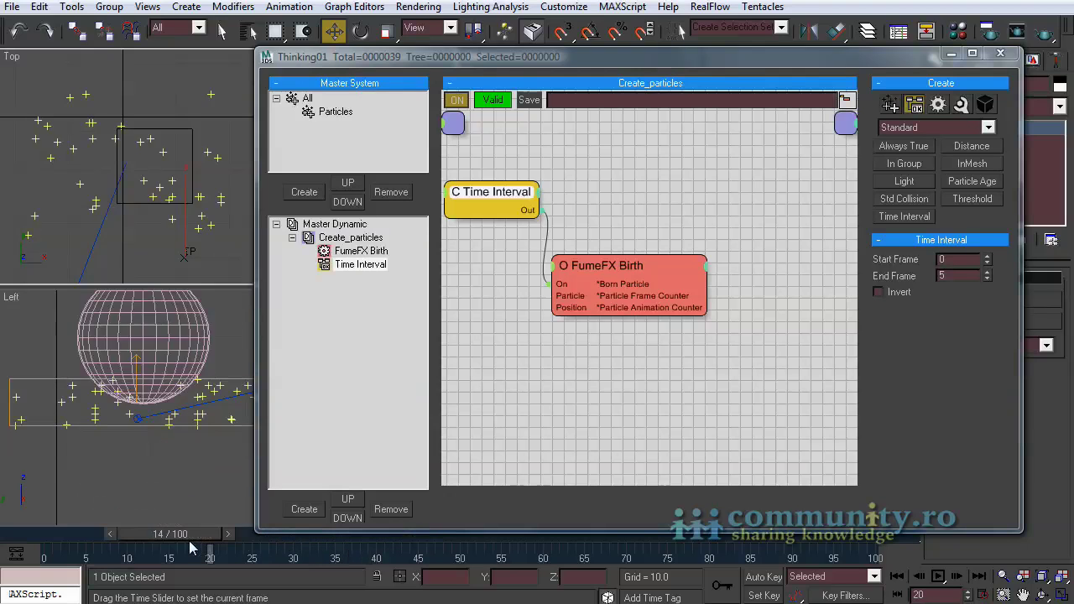
pyautogui.click(631, 266)
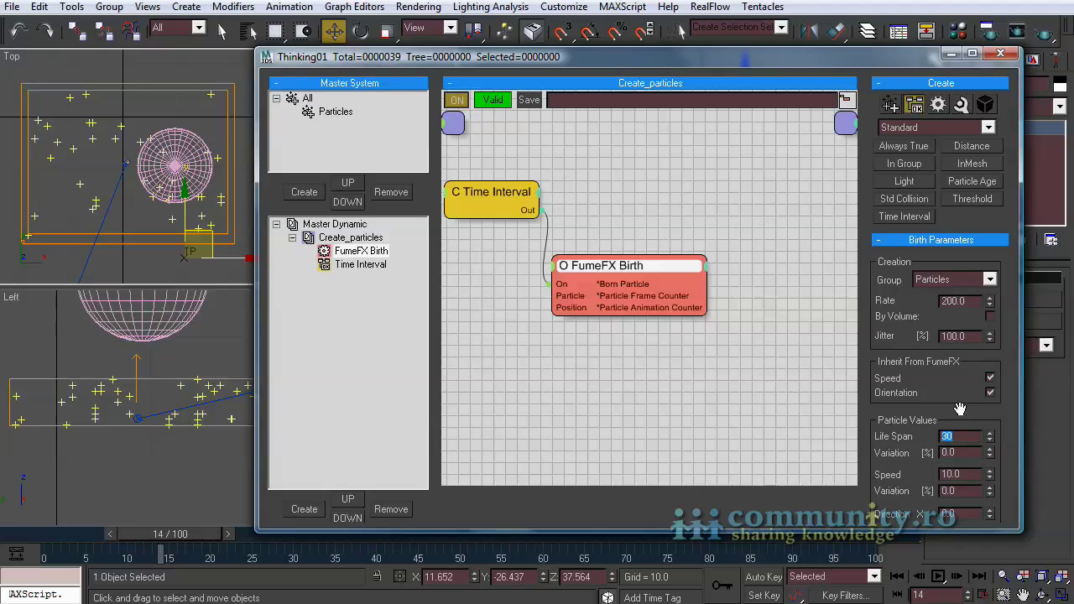
pyautogui.click(965, 453)
pyautogui.moveTo(176, 537); pyautogui.dragTo(207, 535)
pyautogui.press('w')
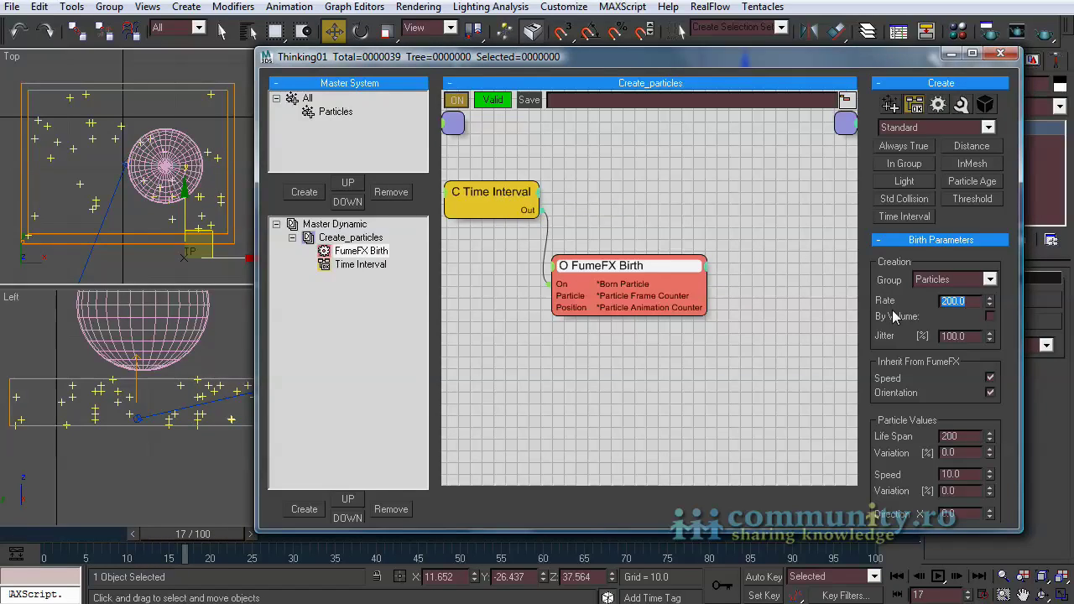
# Try a Rate of 50000 for FumeFX Birth, reduce it to 20000, and scrub the timeline to frame 25.
pyautogui.write('50000')
pyautogui.press('Return')
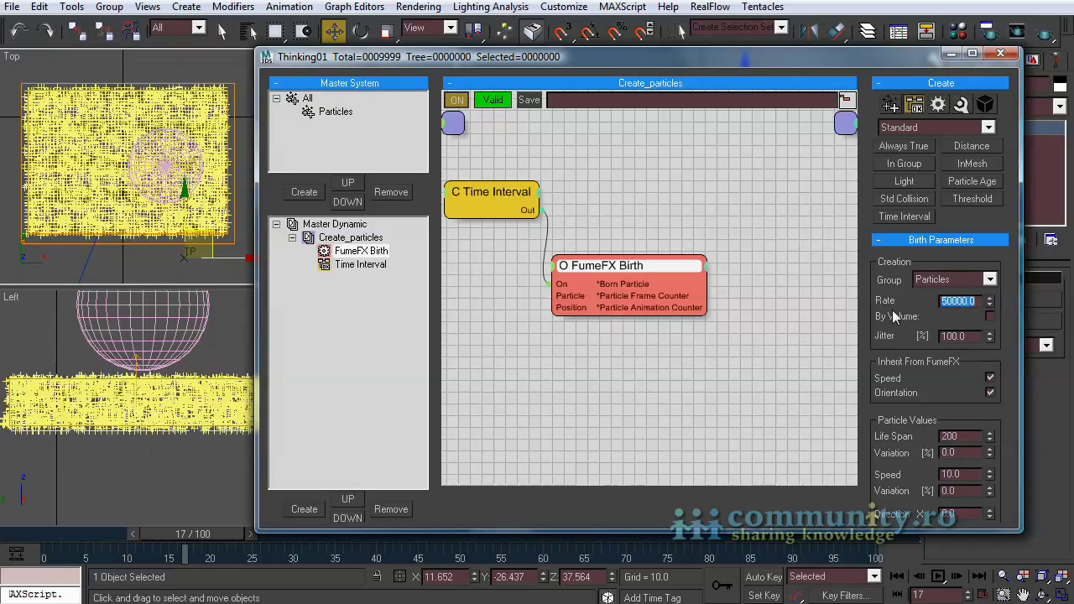
pyautogui.write('2')
pyautogui.press('Return')
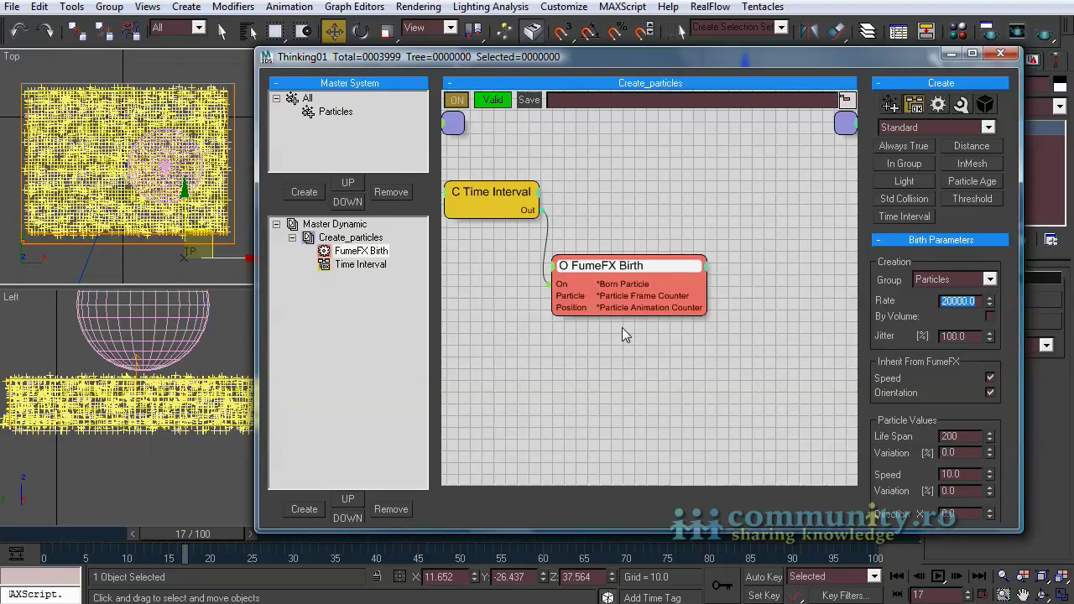
pyautogui.moveTo(181, 537); pyautogui.dragTo(252, 537)
pyautogui.press('w')
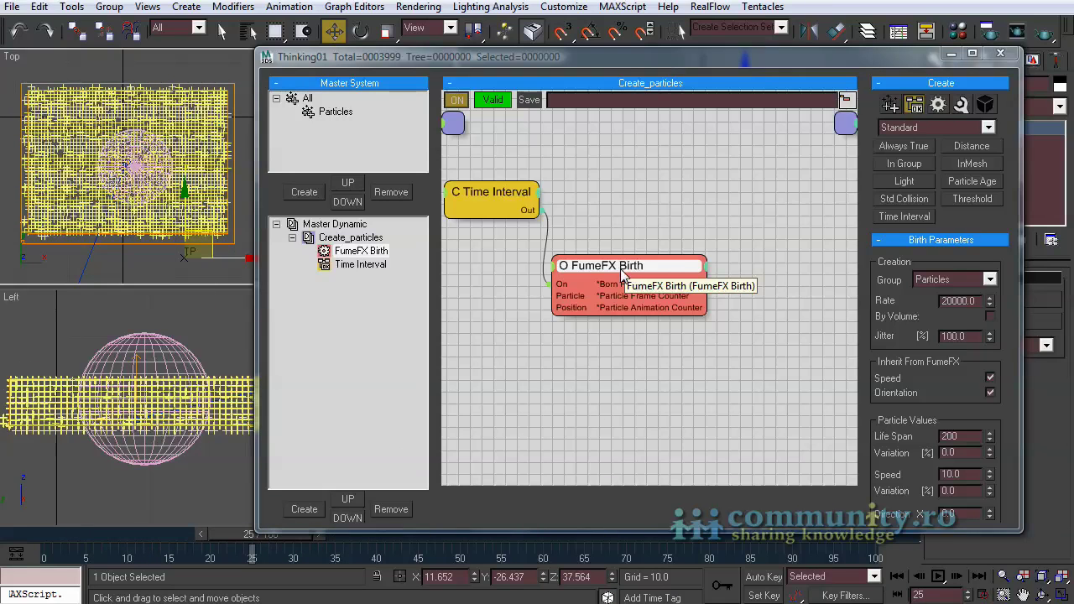
# Add a Std Shape operator to Create_particles and connect FumeFX Birth's Born Particle output to its Particle input.
pyautogui.click(938, 105)
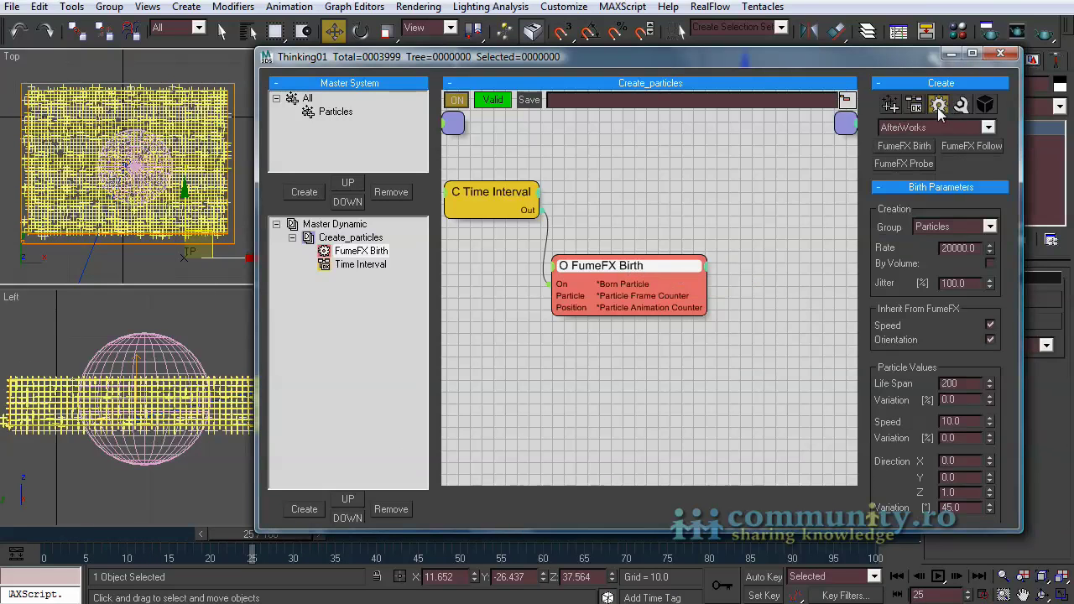
pyautogui.click(988, 127)
pyautogui.click(926, 171)
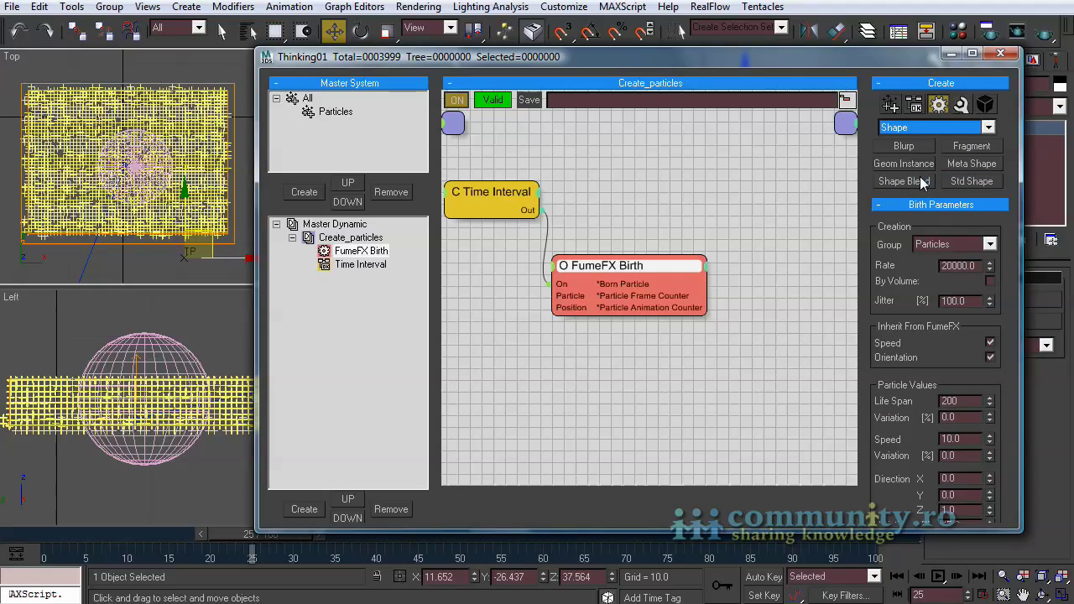
pyautogui.click(971, 181)
pyautogui.click(749, 237)
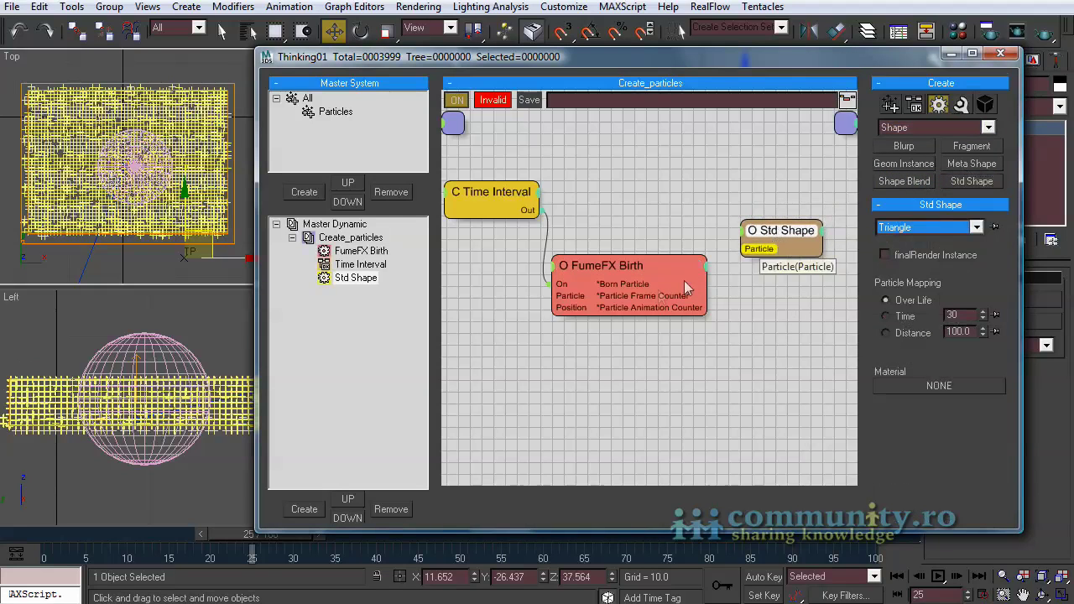
pyautogui.moveTo(707, 283); pyautogui.dragTo(775, 259)
# Set the Std Shape type to Cube and enable finalRender Instance.
pyautogui.click(965, 226)
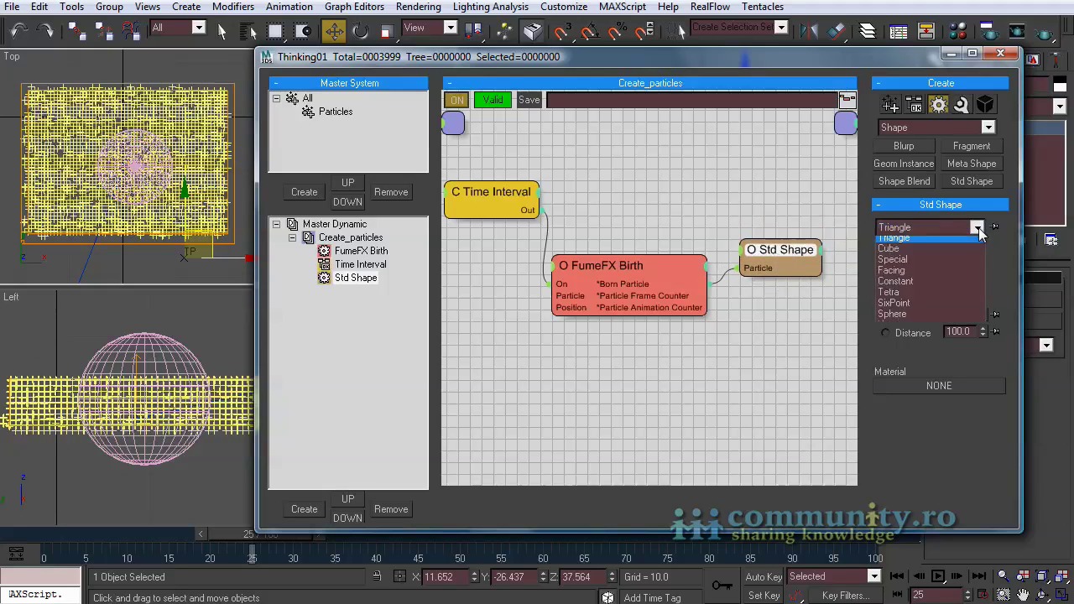
pyautogui.click(937, 255)
pyautogui.click(925, 254)
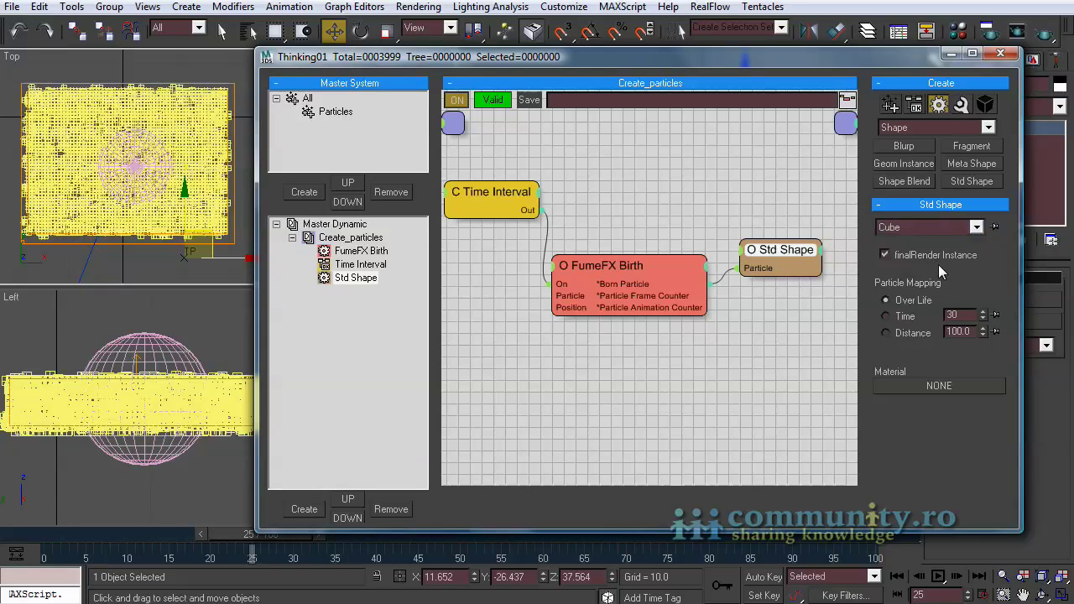
# Give the 02 - Default material a Specular Level of 88, a Glossiness of 50 and a red diffuse color.
pyautogui.click(961, 34)
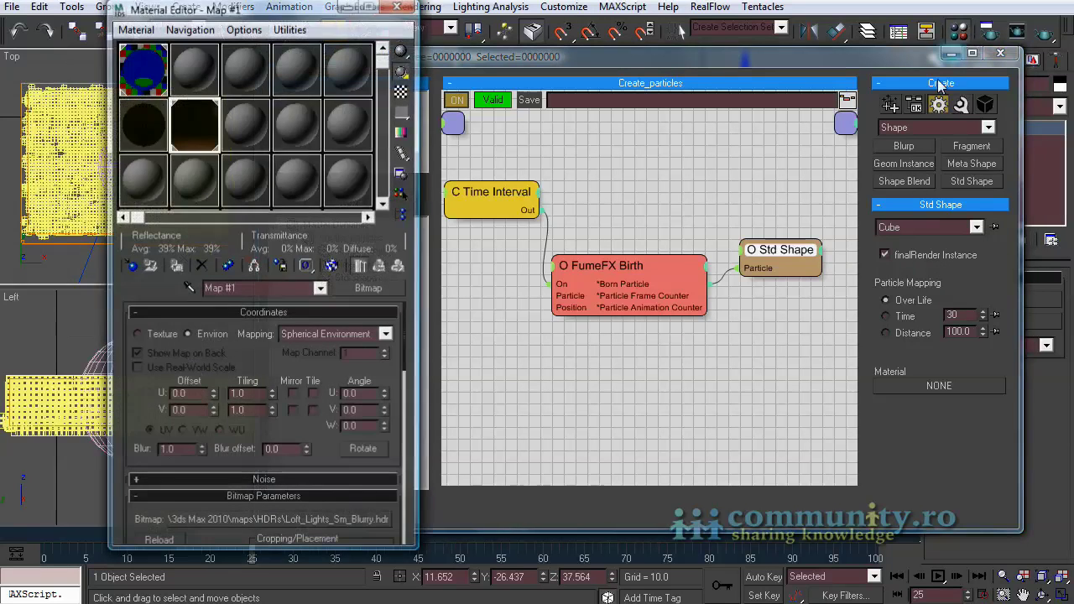
pyautogui.click(198, 81)
pyautogui.moveTo(243, 501); pyautogui.dragTo(243, 463)
pyautogui.moveTo(243, 477); pyautogui.dragTo(244, 453)
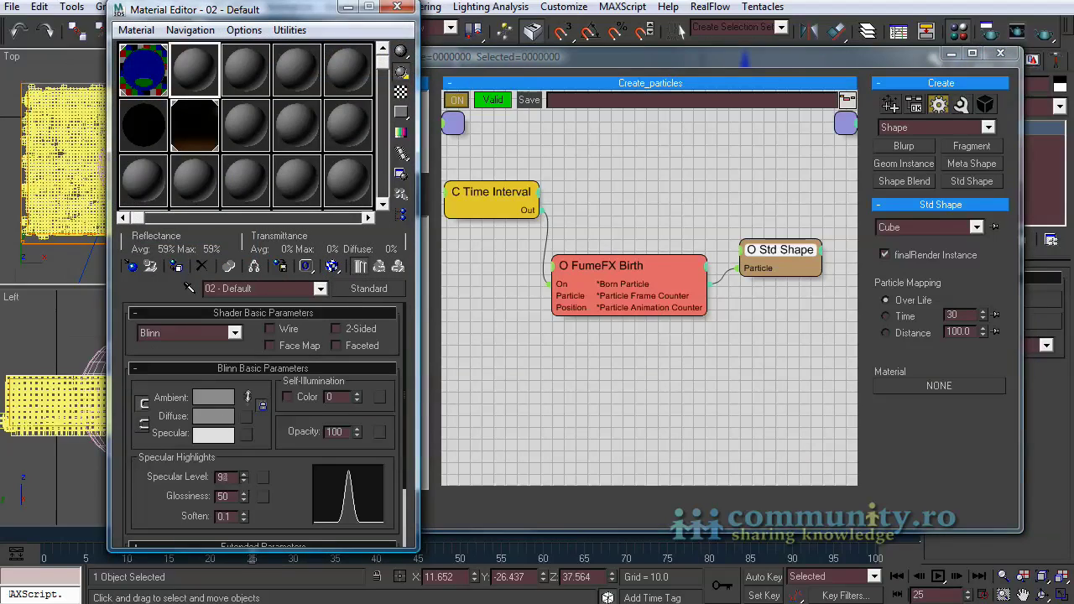
pyautogui.click(213, 415)
pyautogui.moveTo(537, 124); pyautogui.dragTo(488, 125)
pyautogui.moveTo(301, 101); pyautogui.dragTo(269, 50)
pyautogui.click(544, 182)
# Assign the red material to the Std Shape operator and render the Camera01 view at frame 21.
pyautogui.moveTo(929, 401); pyautogui.dragTo(931, 387)
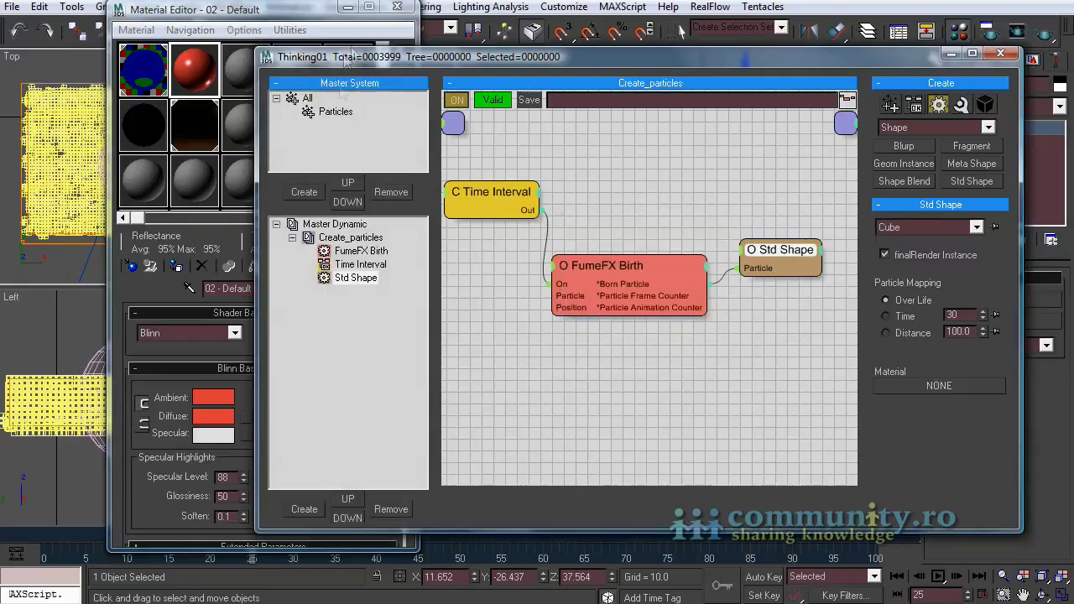
pyautogui.press('m')
pyautogui.moveTo(755, 53); pyautogui.dragTo(435, 38)
pyautogui.hotkey('shift', 'q')
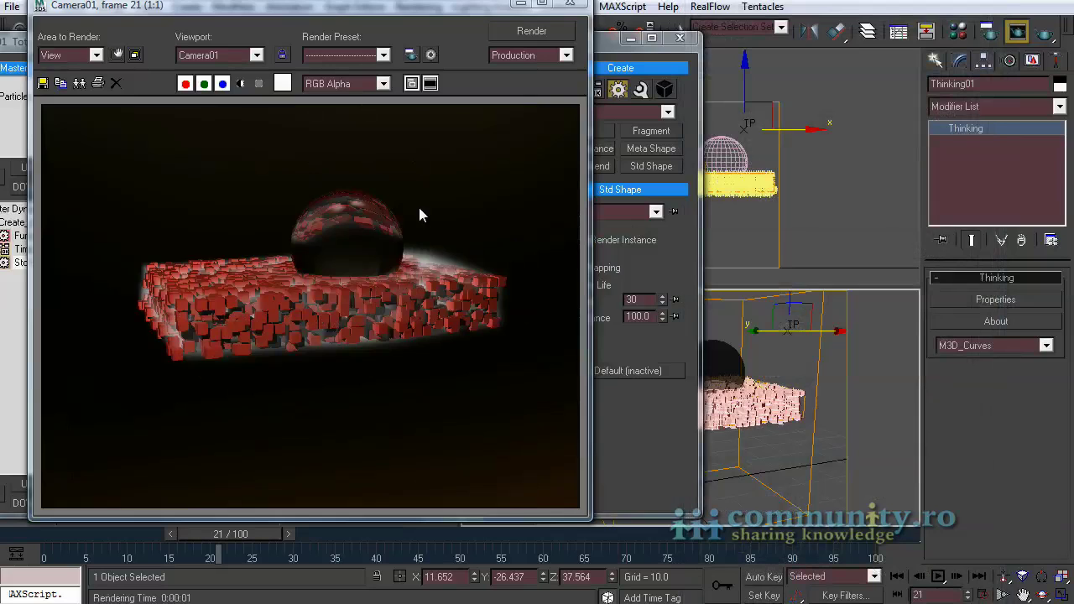
pyautogui.click(574, 6)
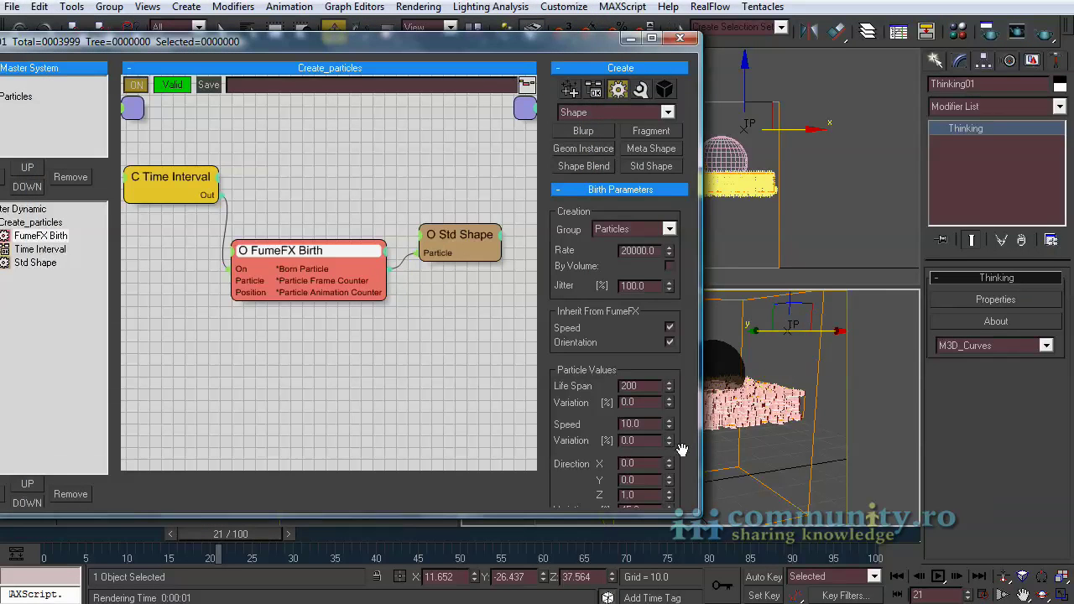
# Set FumeFX Birth's particle Size to 0.5 and render the Camera01 view again.
pyautogui.scroll(-5, 681, 450)
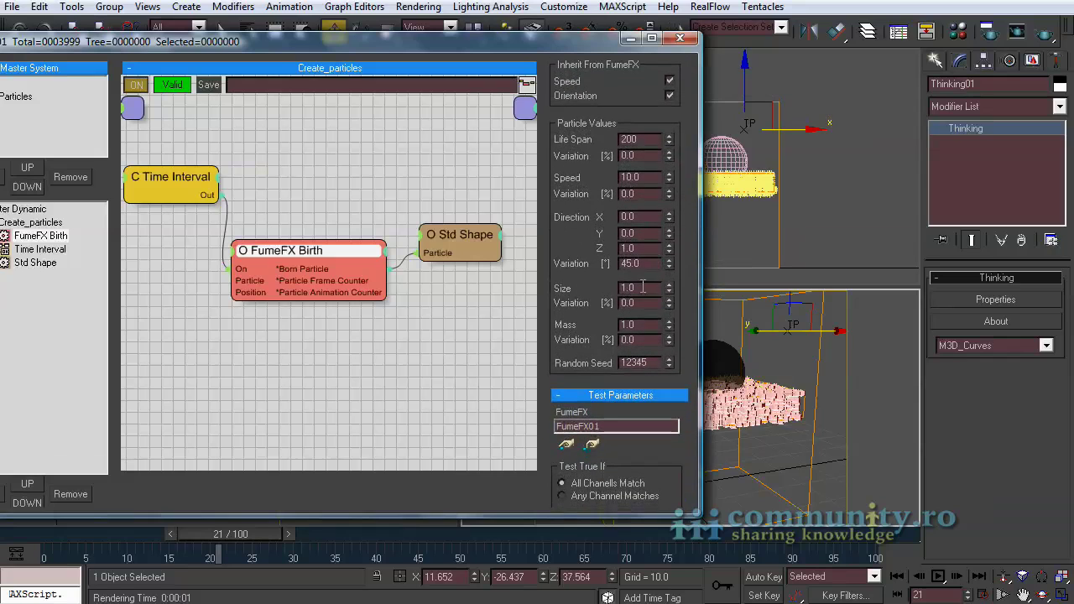
pyautogui.click(600, 292)
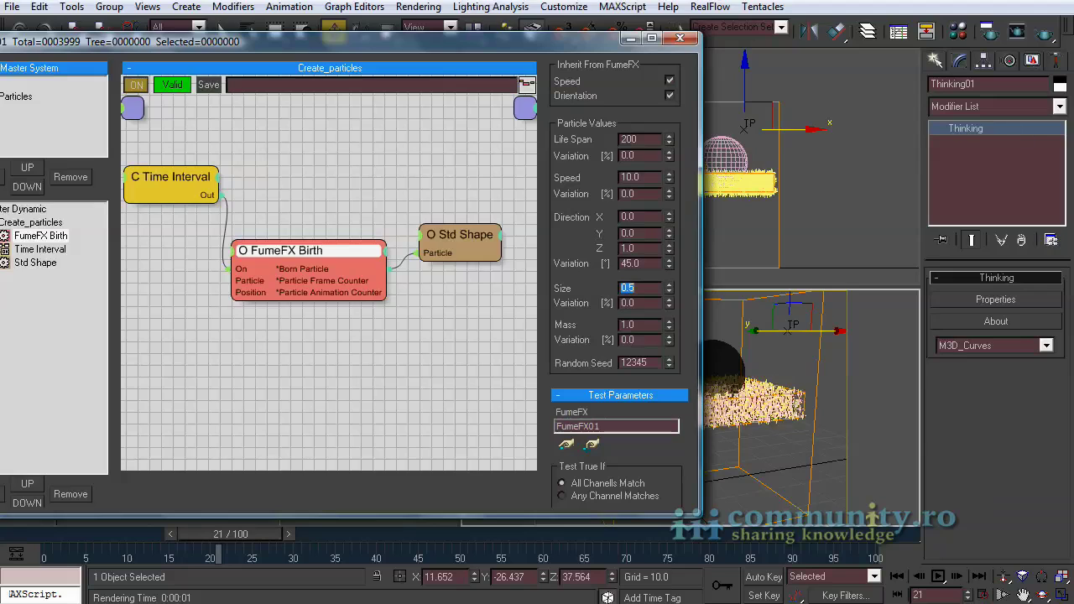
pyautogui.click(1045, 33)
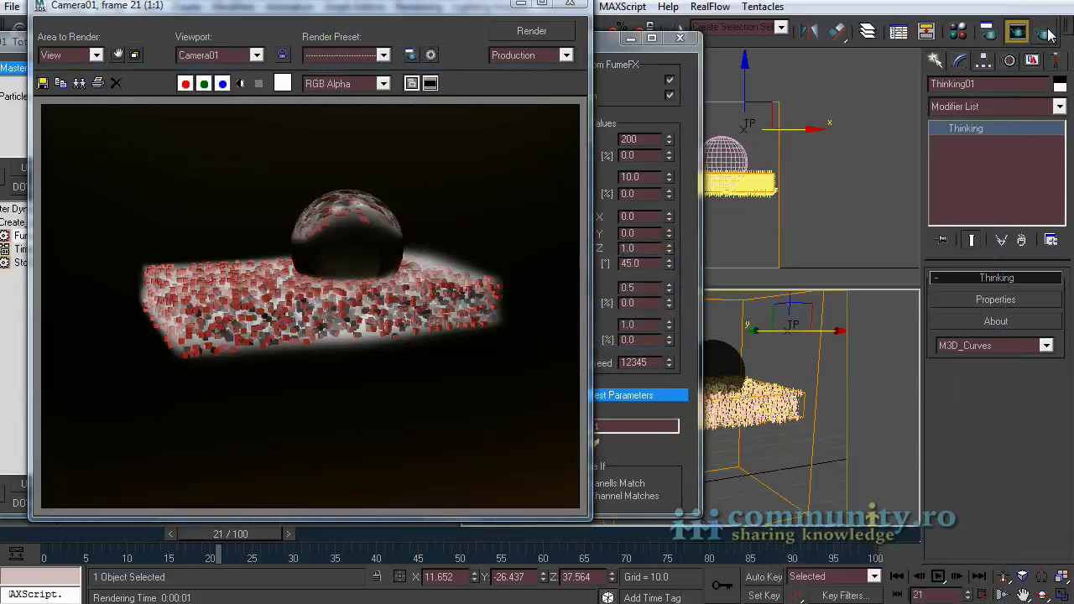
pyautogui.click(570, 3)
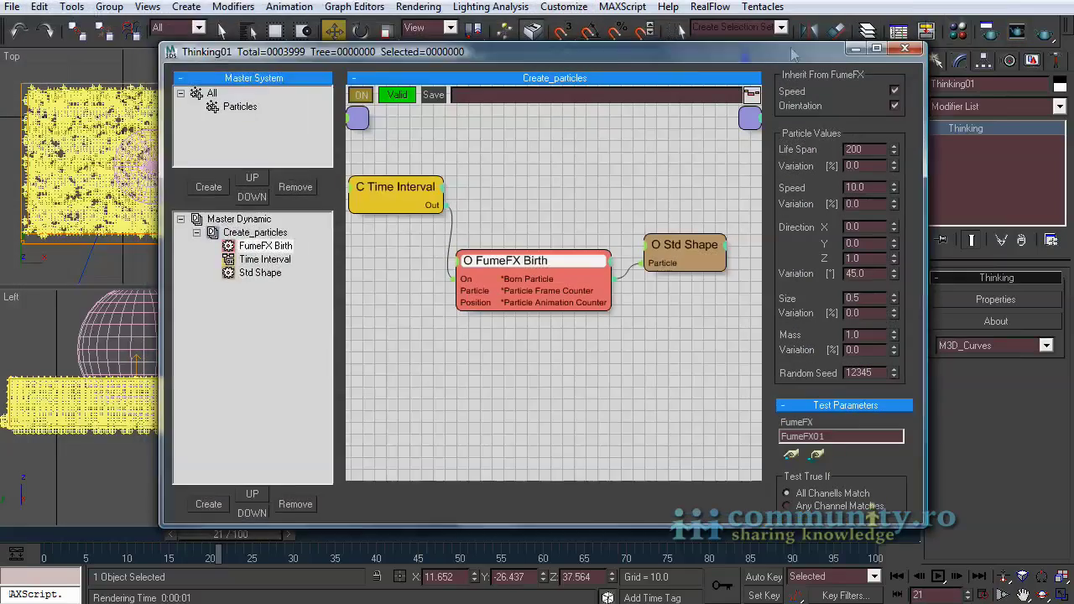
# Change the cubes' red material to fR-Metal, adjust its color, and render the Camera01 view.
pyautogui.press('m')
pyautogui.click(366, 288)
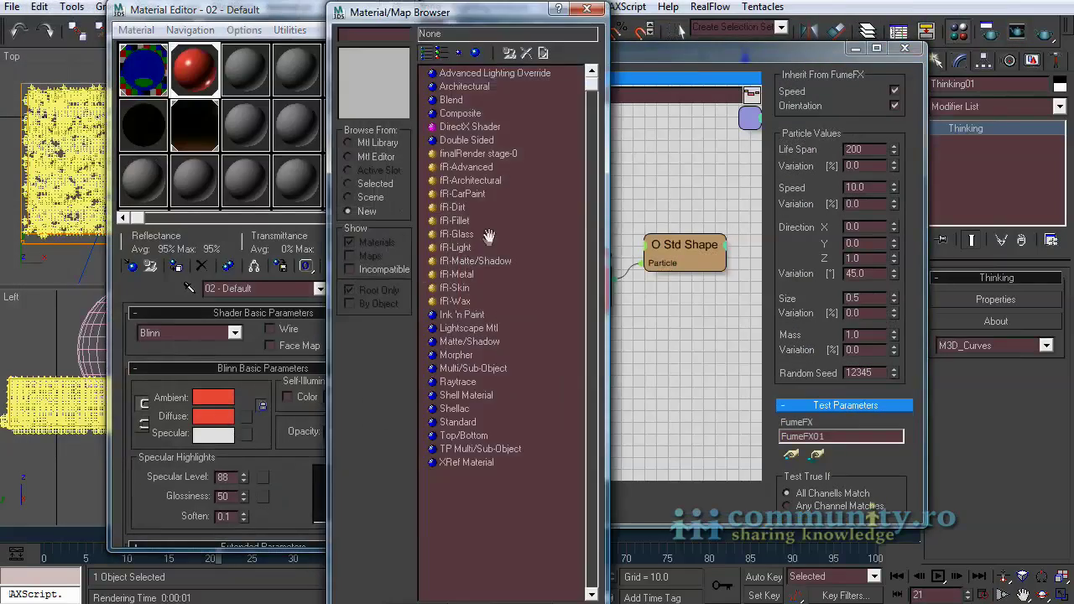
pyautogui.doubleClick(461, 277)
pyautogui.click(221, 329)
pyautogui.moveTo(260, 86); pyautogui.dragTo(261, 168)
pyautogui.moveTo(421, 51); pyautogui.dragTo(422, 109)
pyautogui.click(544, 183)
pyautogui.click(397, 7)
pyautogui.click(1043, 32)
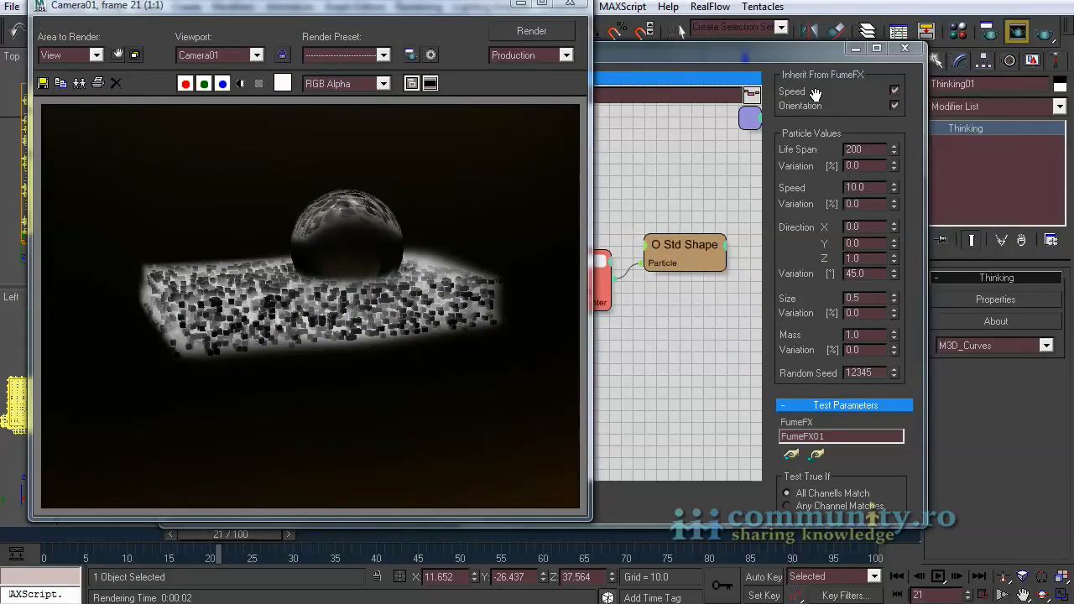
pyautogui.click(569, 4)
# Create a new dynamic set under Master Dynamic and name it Particle_motion.
pyautogui.click(251, 232)
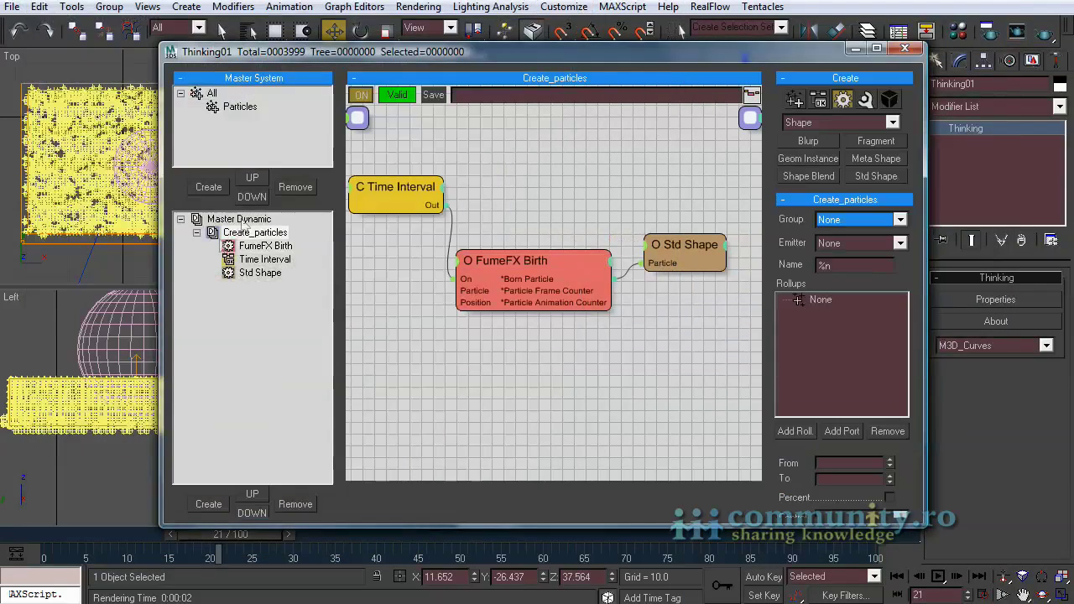
pyautogui.click(254, 221)
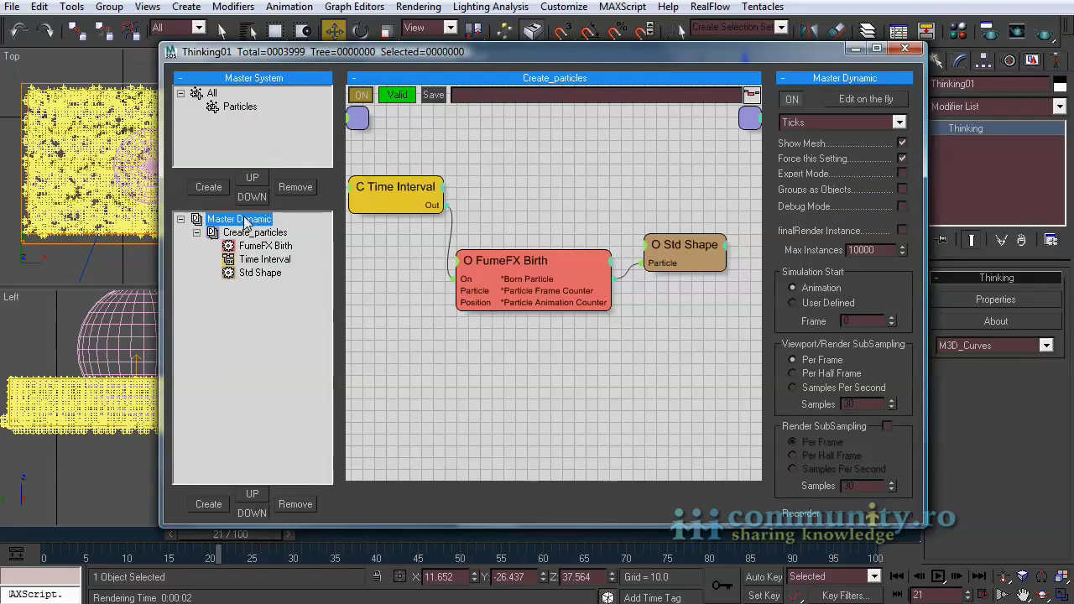
pyautogui.click(209, 504)
pyautogui.click(250, 287)
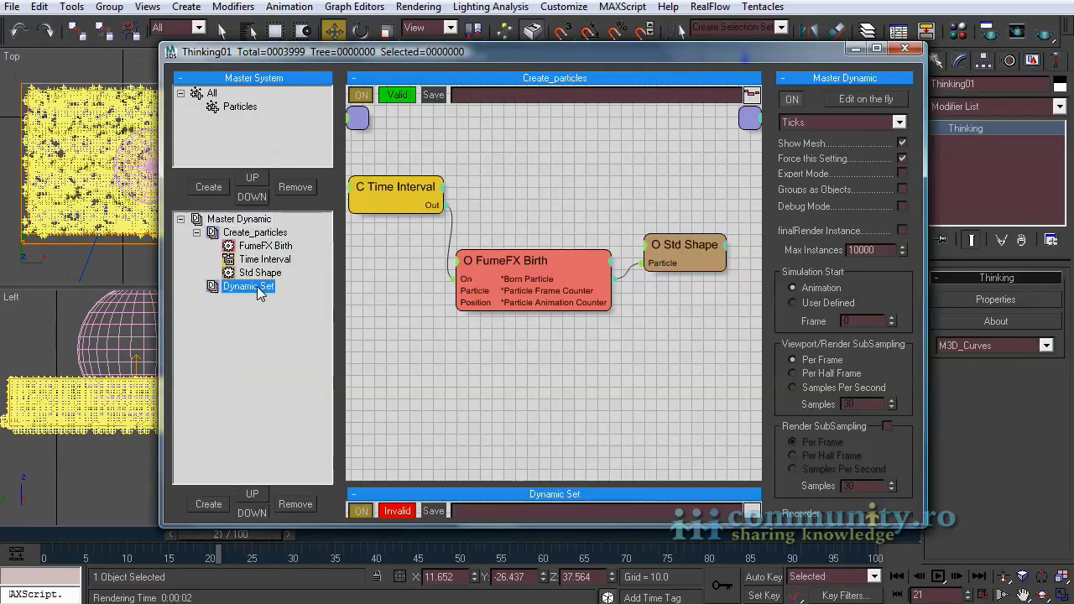
pyautogui.click(249, 288)
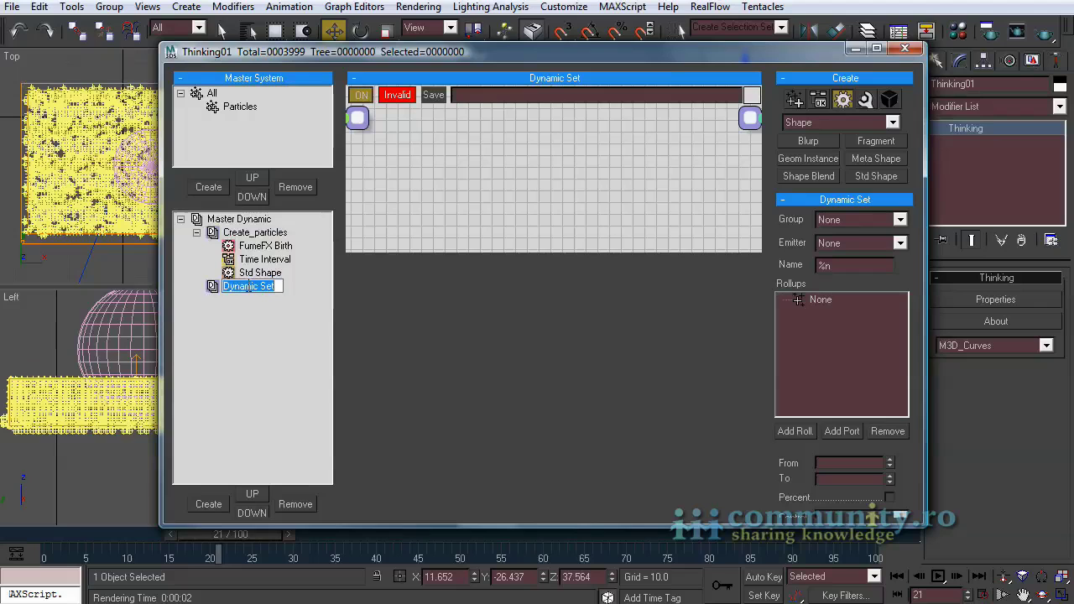
pyautogui.write('Particle_motion')
pyautogui.press('Return')
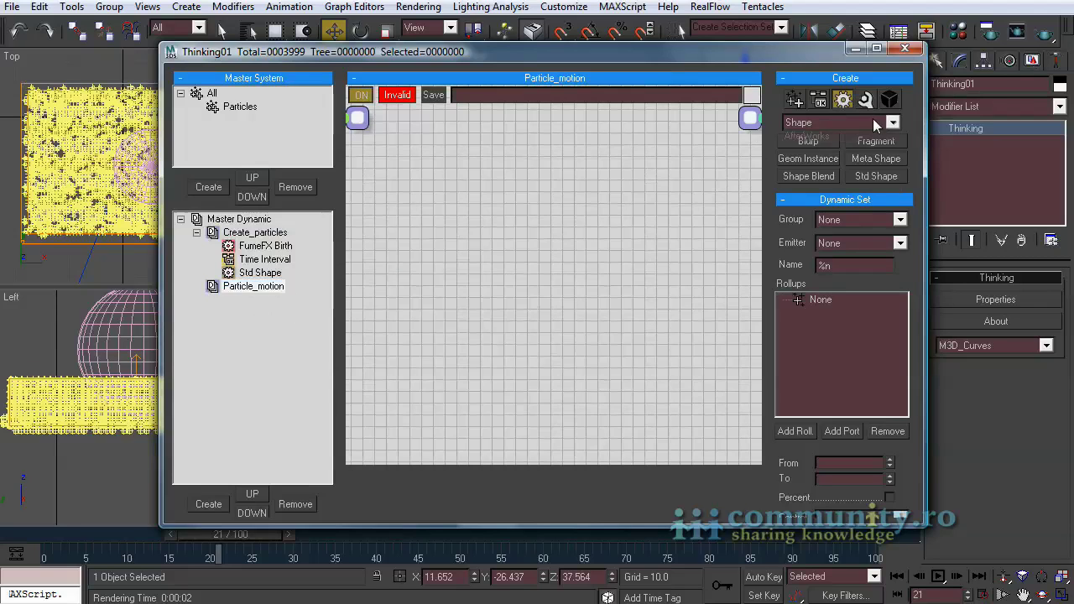
# Add a PPass initiator to Particle_motion and set its group to Particles.
pyautogui.click(873, 121)
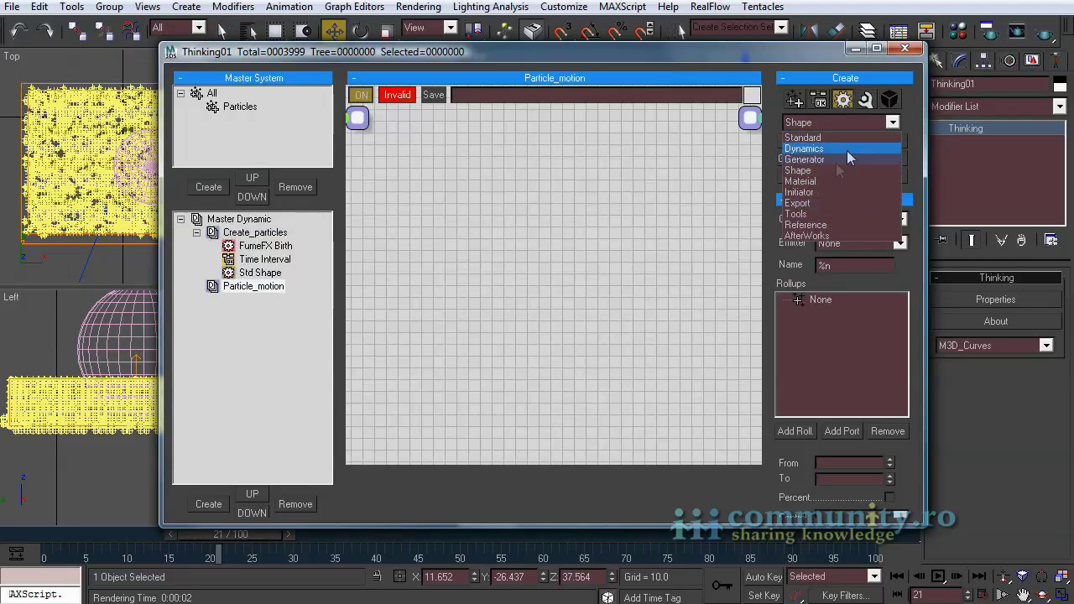
pyautogui.click(818, 193)
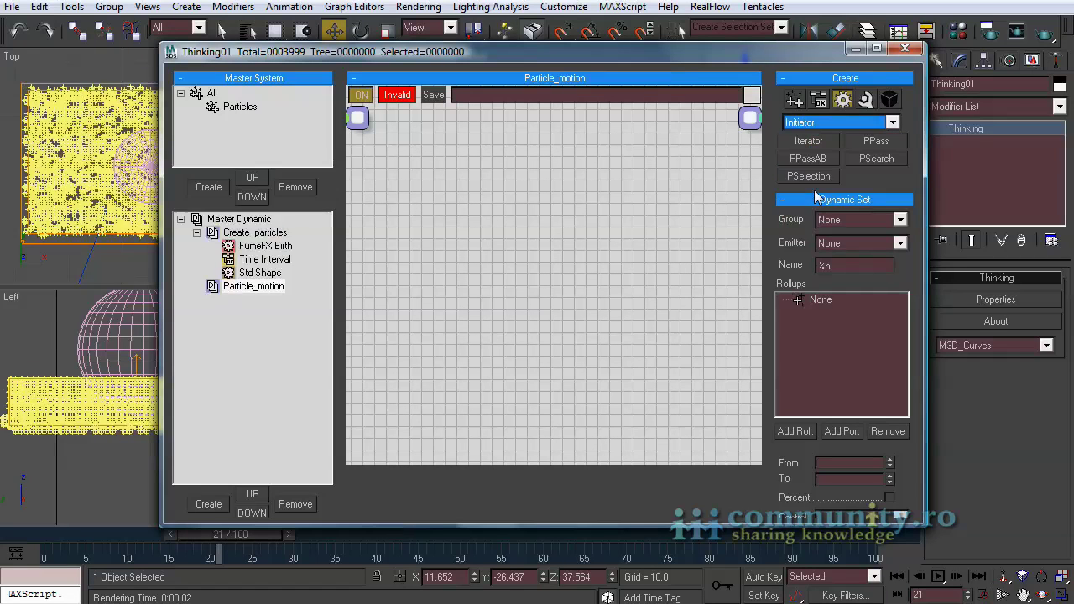
pyautogui.click(870, 143)
pyautogui.click(419, 260)
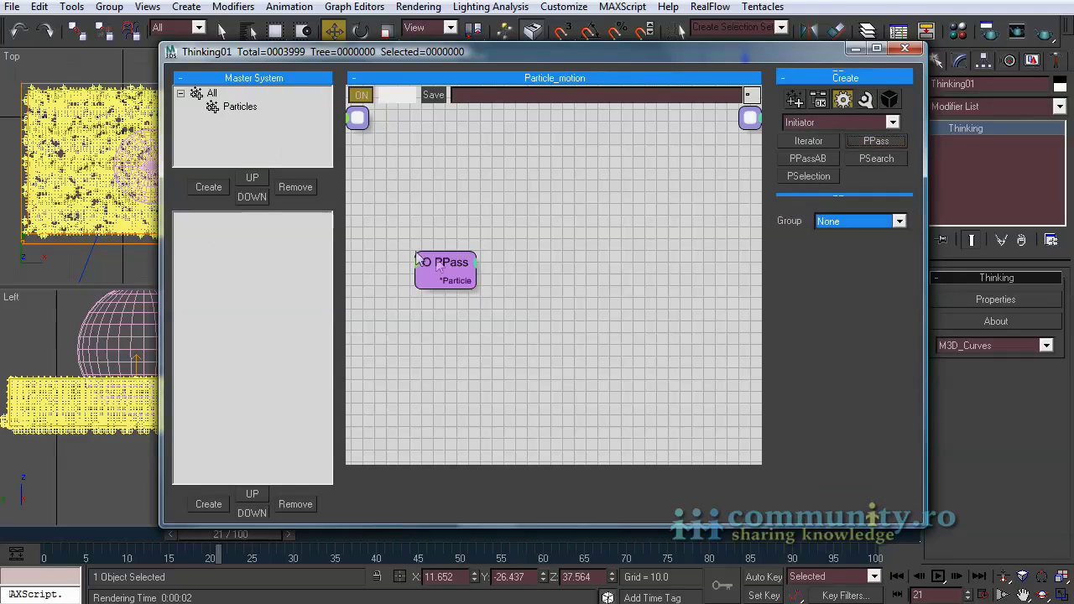
pyautogui.moveTo(428, 260); pyautogui.dragTo(397, 260)
pyautogui.click(845, 220)
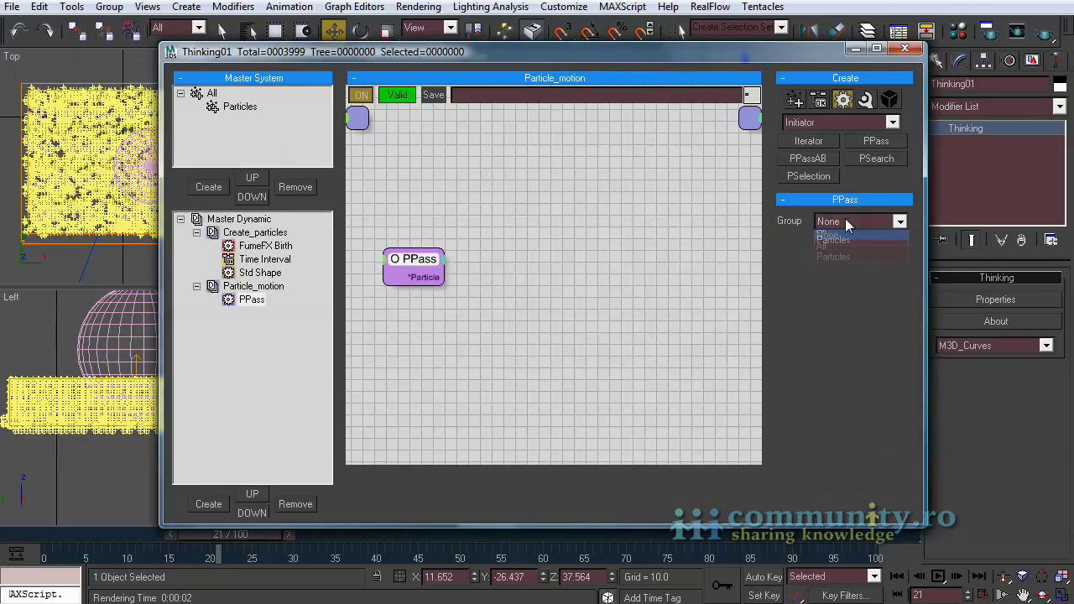
pyautogui.click(836, 257)
pyautogui.moveTo(435, 269); pyautogui.dragTo(437, 273)
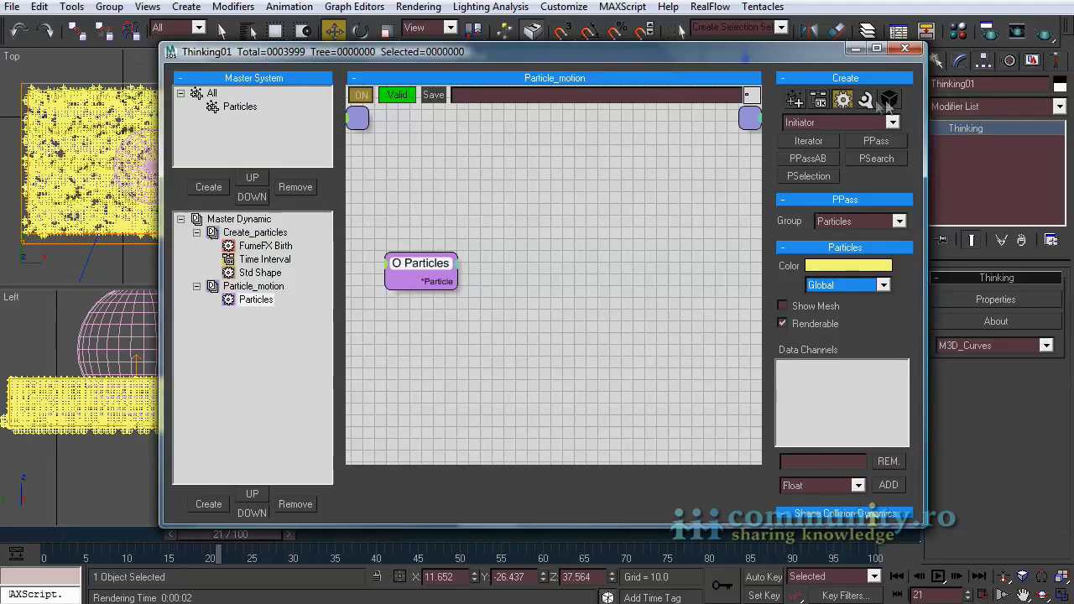
# Add an AfterWorks FumeFX Follow operator and connect the Particles node's Particle output to its Particle input.
pyautogui.click(891, 122)
pyautogui.click(812, 238)
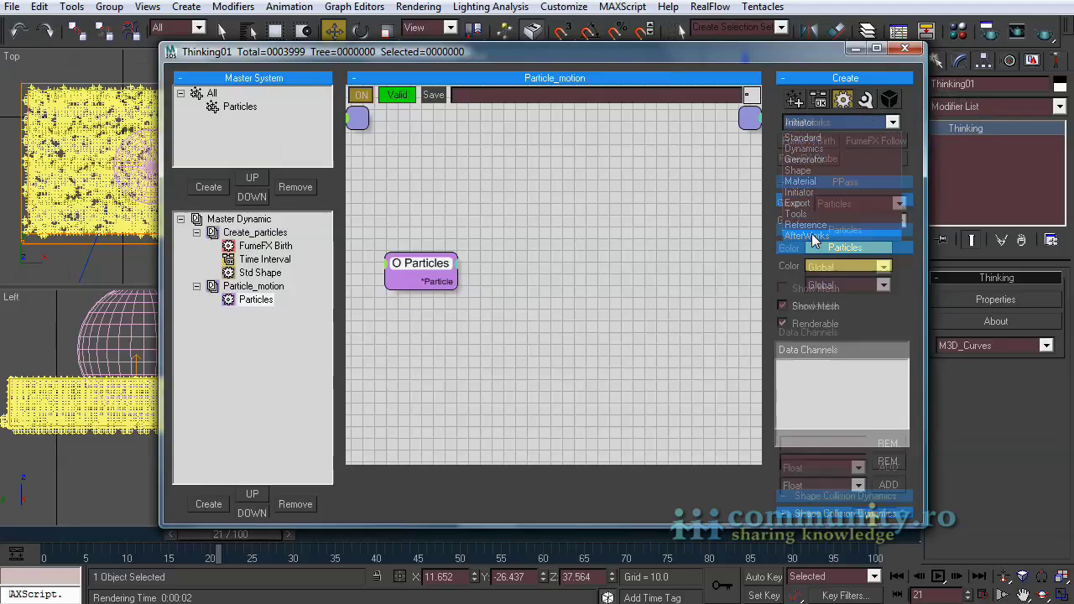
pyautogui.moveTo(877, 139); pyautogui.dragTo(558, 263)
pyautogui.moveTo(569, 267); pyautogui.dragTo(546, 268)
pyautogui.moveTo(458, 281); pyautogui.dragTo(551, 262)
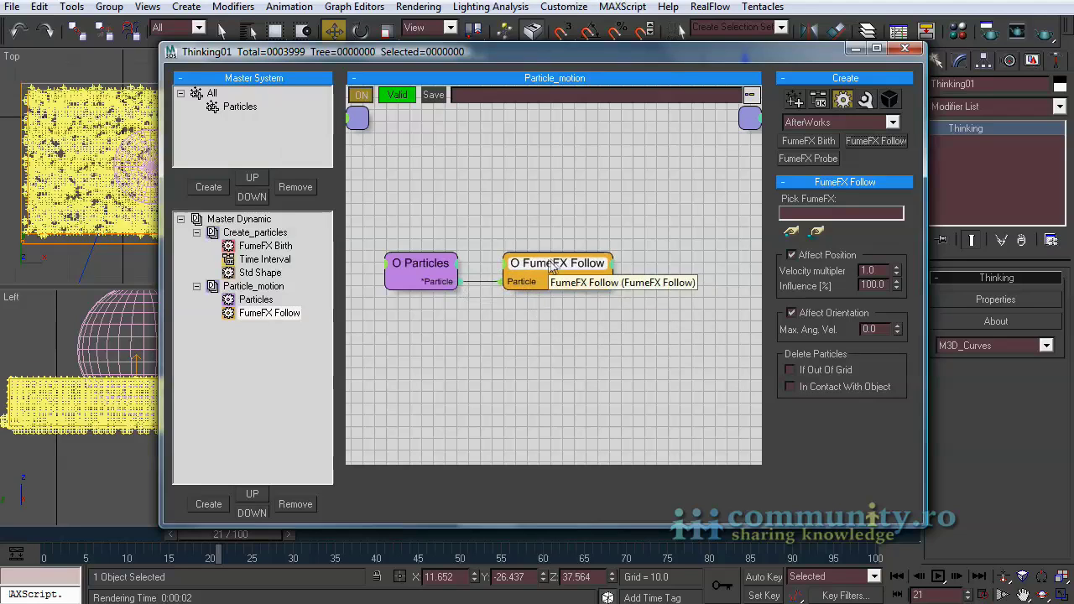
# Assign FumeFX01 to the FumeFX Follow operator, set Max. Ang. Vel. to 45, and enable deleting particles that are out of the grid.
pyautogui.click(790, 233)
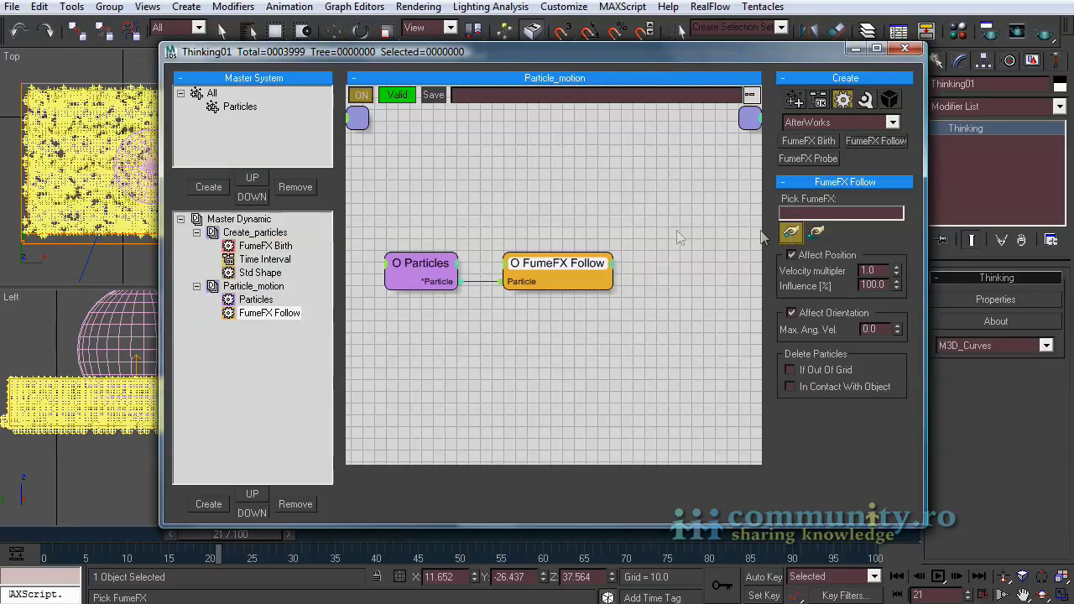
pyautogui.click(125, 243)
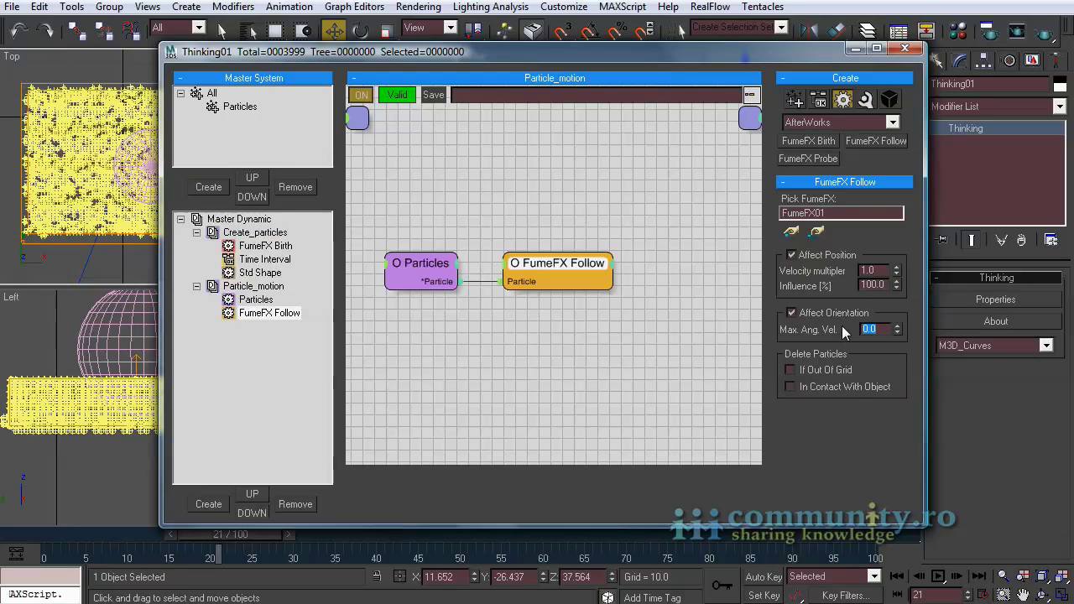
pyautogui.press('Return')
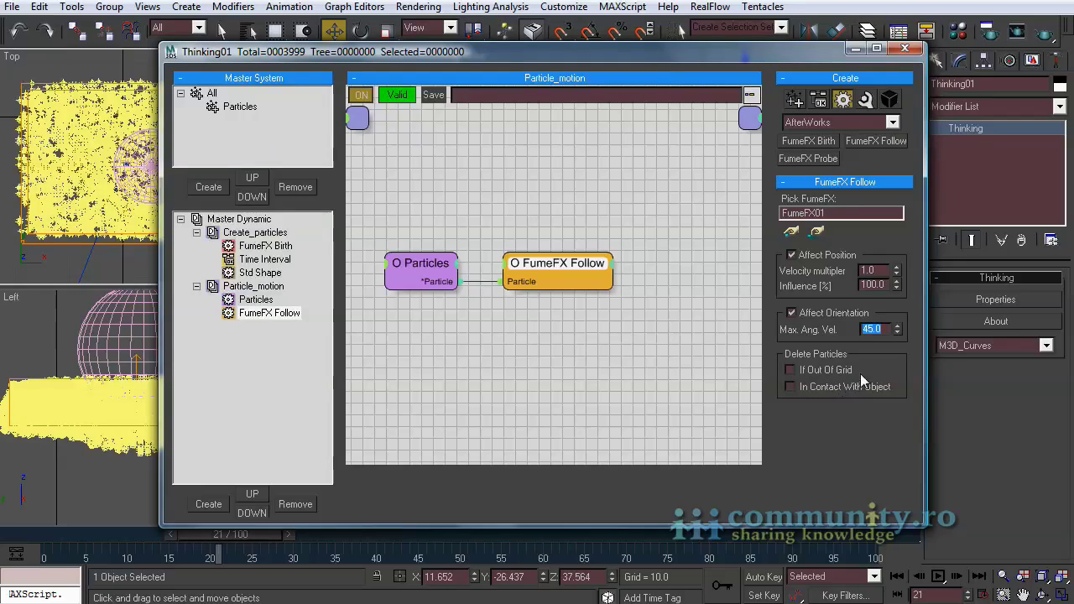
pyautogui.click(790, 369)
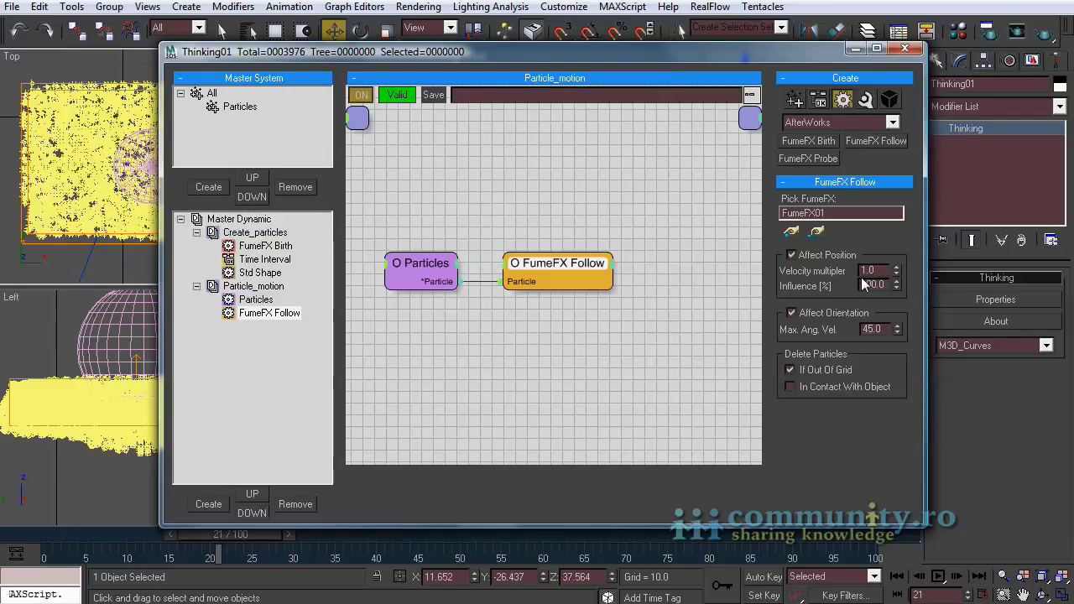
pyautogui.click(912, 50)
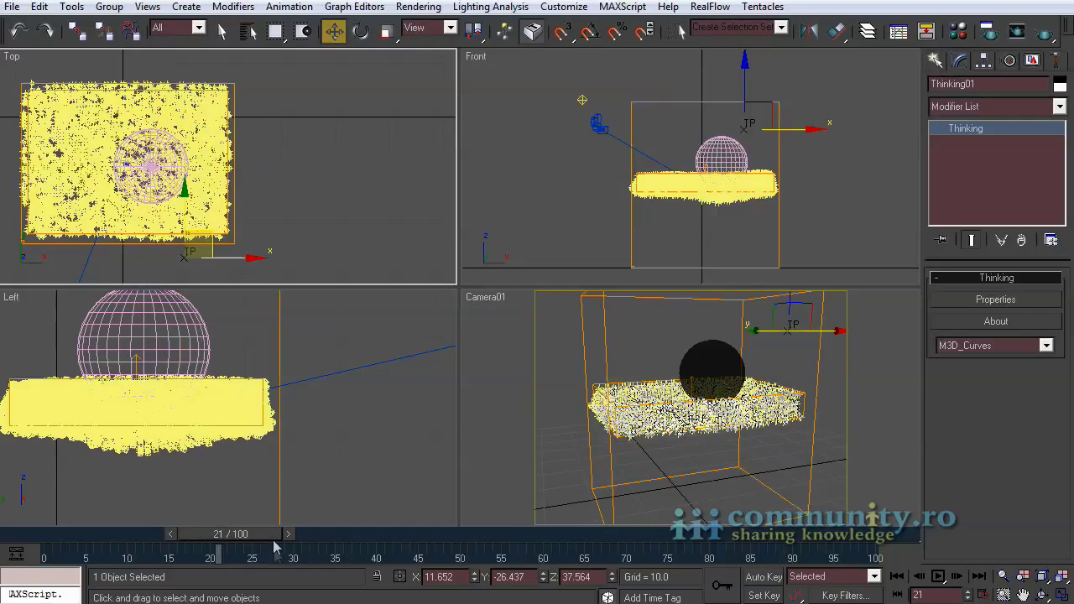
# Advance the animation to frame 29 and orbit the enlarged Camera01 view to examine how the cubes move around the sphere.
pyautogui.rightClick(892, 466)
pyautogui.moveTo(243, 545); pyautogui.dragTo(304, 535)
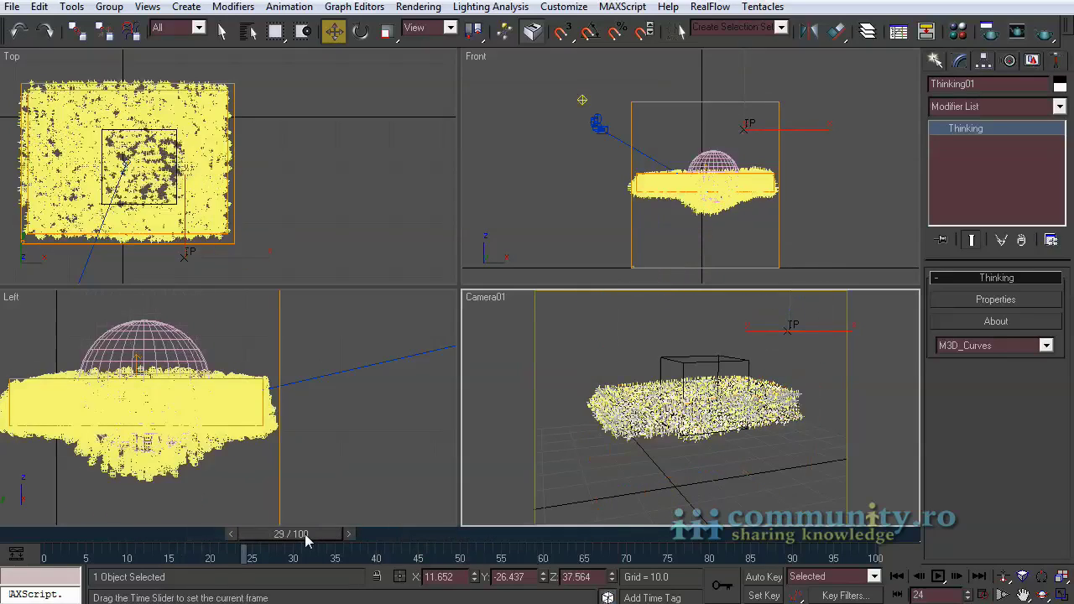
pyautogui.click(1061, 594)
pyautogui.click(1004, 576)
pyautogui.click(1043, 594)
pyautogui.moveTo(537, 336); pyautogui.dragTo(588, 319)
pyautogui.moveTo(291, 533)
pyautogui.mouseDown()
pyautogui.moveTo(159, 537)
pyautogui.moveTo(145, 554)
pyautogui.moveTo(291, 537)
pyautogui.mouseUp()
pyautogui.moveTo(386, 252); pyautogui.dragTo(542, 212)
pyautogui.click(221, 30)
# Review the birth parameters of the FumeFX Birth operator in the Create_particles set.
pyautogui.click(1000, 300)
pyautogui.click(264, 246)
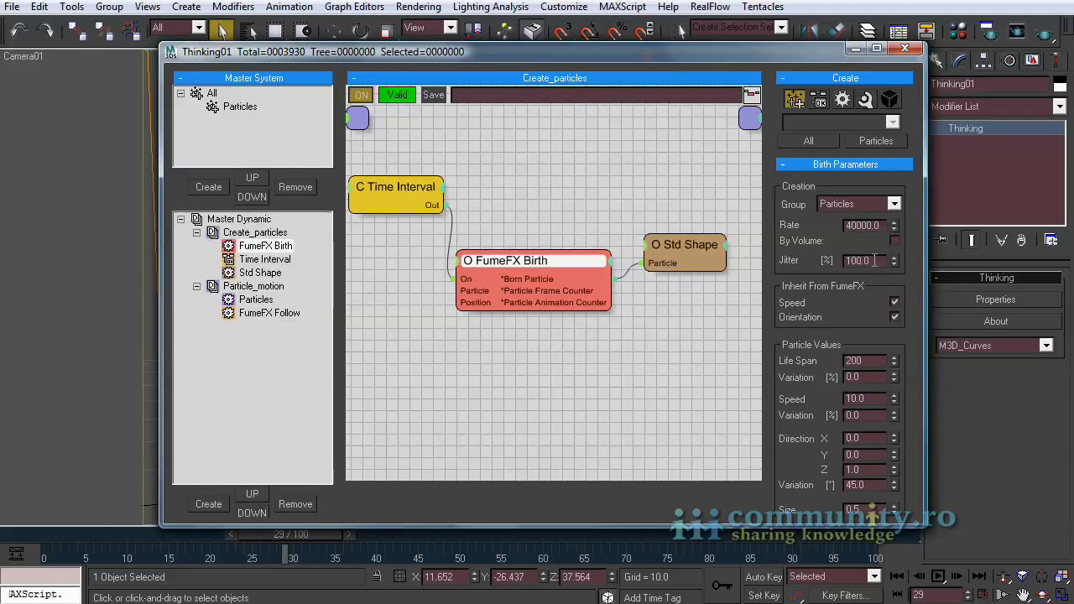
pyautogui.click(904, 49)
# Go to frame 24, orbit Camera01 to look down on the cubes and sphere, and render the view.
pyautogui.moveTo(301, 541)
pyautogui.mouseDown()
pyautogui.moveTo(90, 542)
pyautogui.moveTo(431, 538)
pyautogui.moveTo(312, 539)
pyautogui.mouseUp()
pyautogui.click(1043, 595)
pyautogui.moveTo(470, 302); pyautogui.dragTo(520, 315)
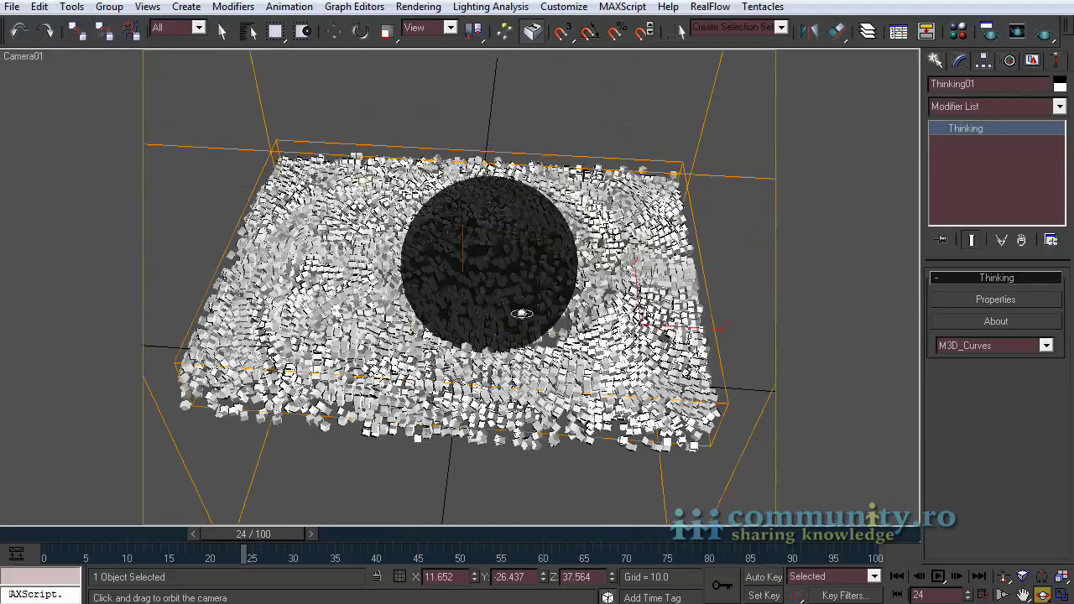
pyautogui.click(1045, 31)
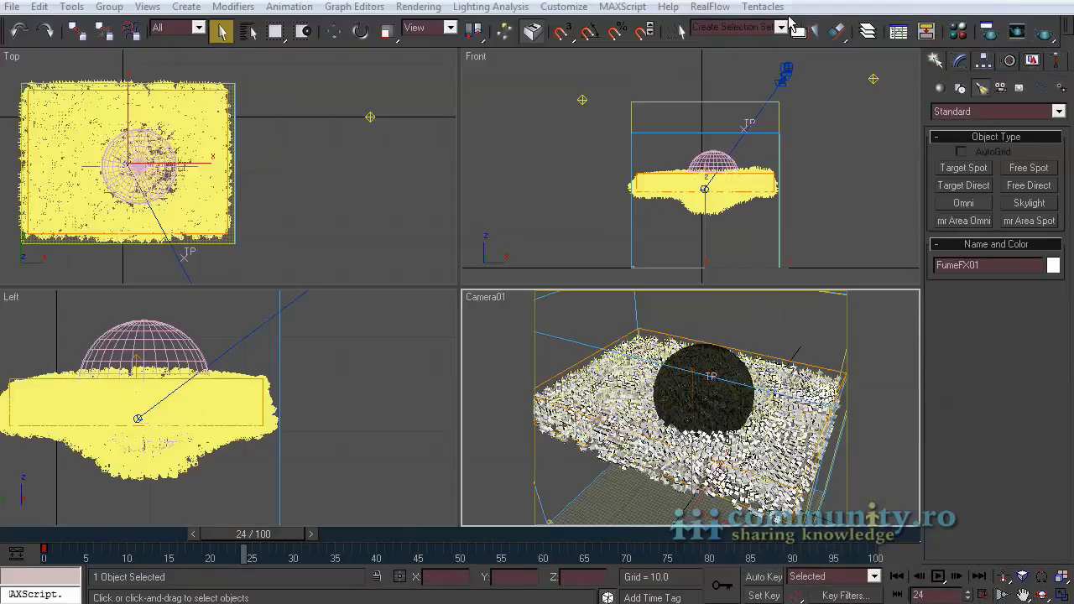
# Load the tpffx_scene0000.tga image sequence from the tpffx_scene folder into channel A of the RAM Player with the default configuration.
pyautogui.click(416, 7)
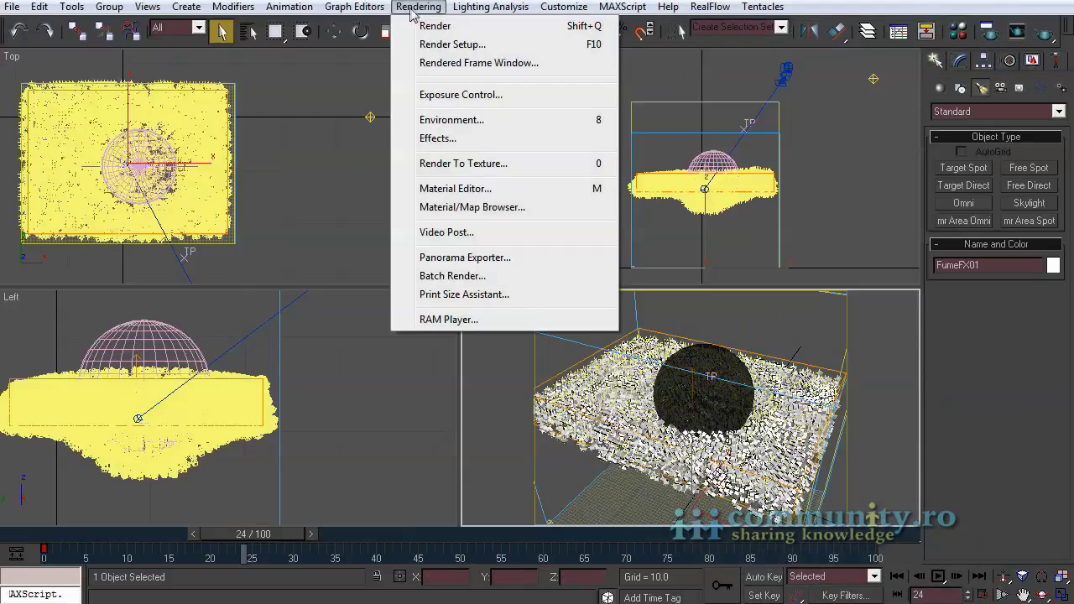
pyautogui.click(449, 319)
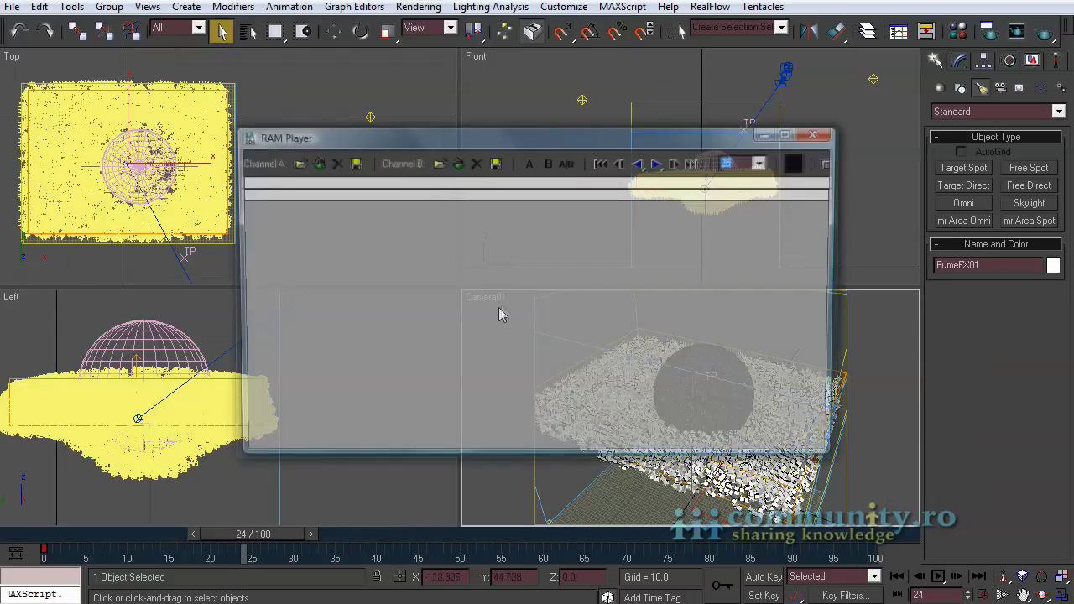
pyautogui.click(298, 164)
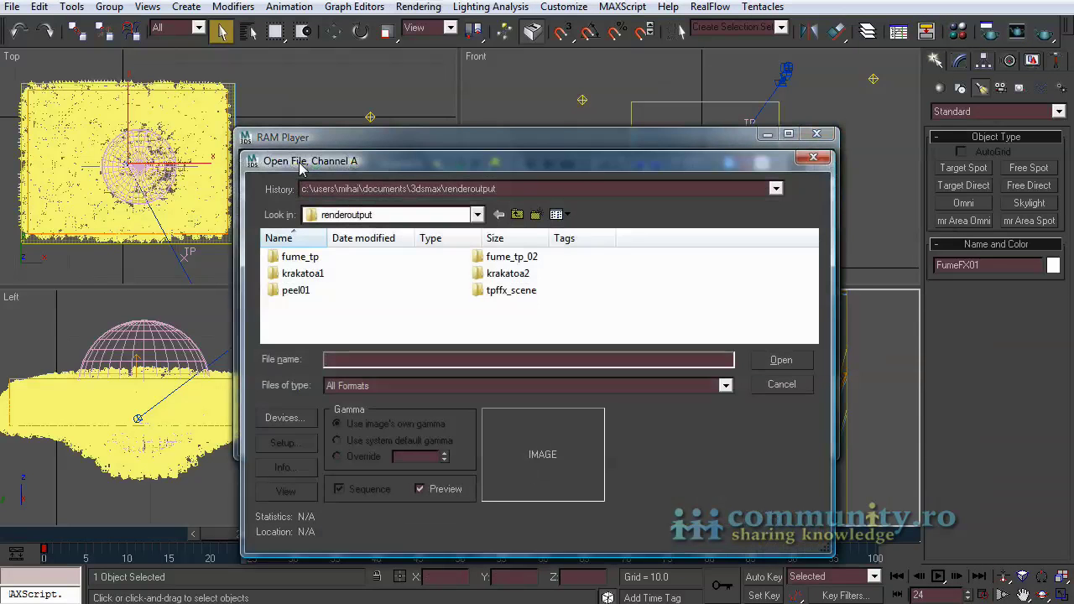
pyautogui.doubleClick(520, 295)
pyautogui.click(381, 256)
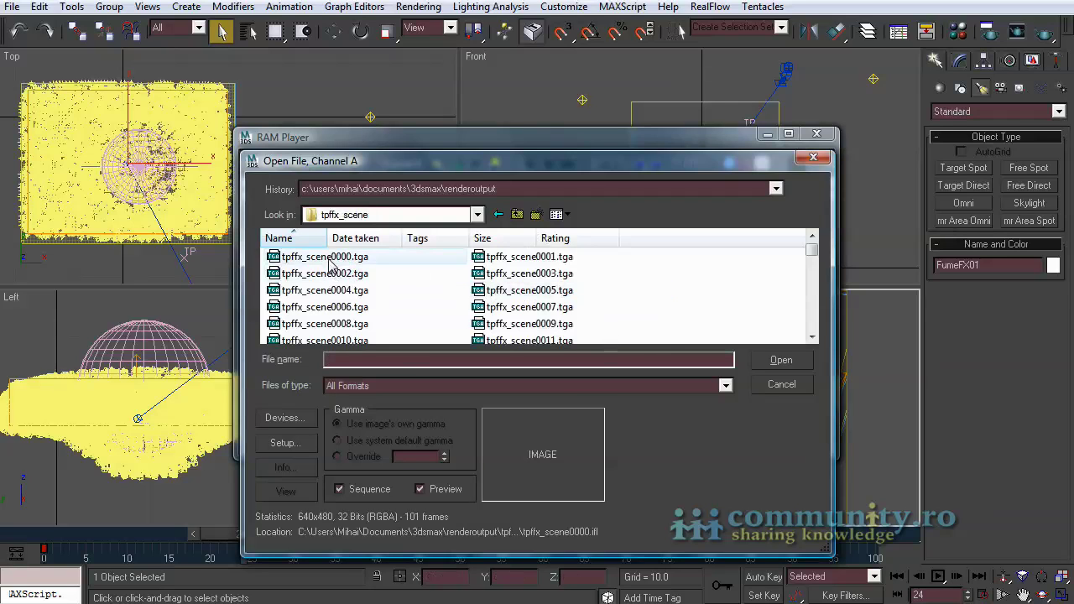
pyautogui.click(782, 362)
pyautogui.click(604, 425)
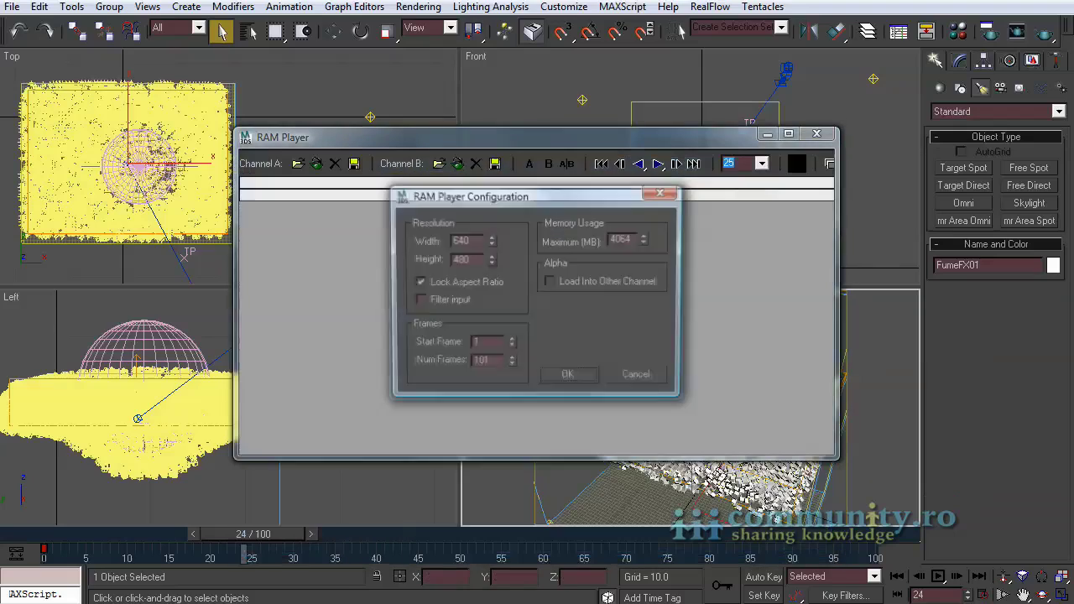
pyautogui.press('Return')
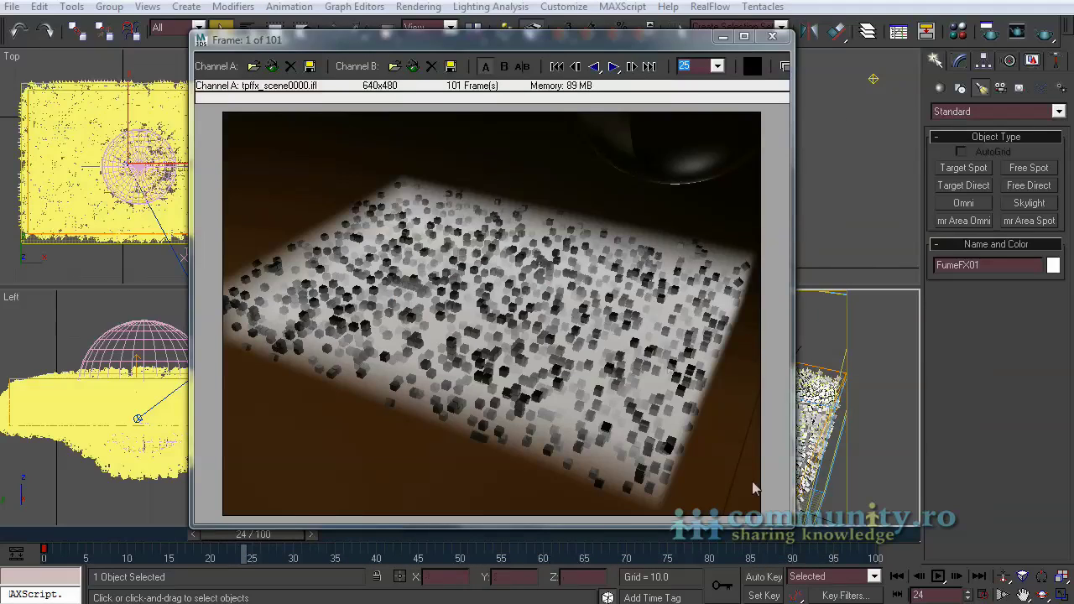
# Play the rendered smoke-and-cubes sequence, stop it, and close the RAM Player.
pyautogui.click(614, 67)
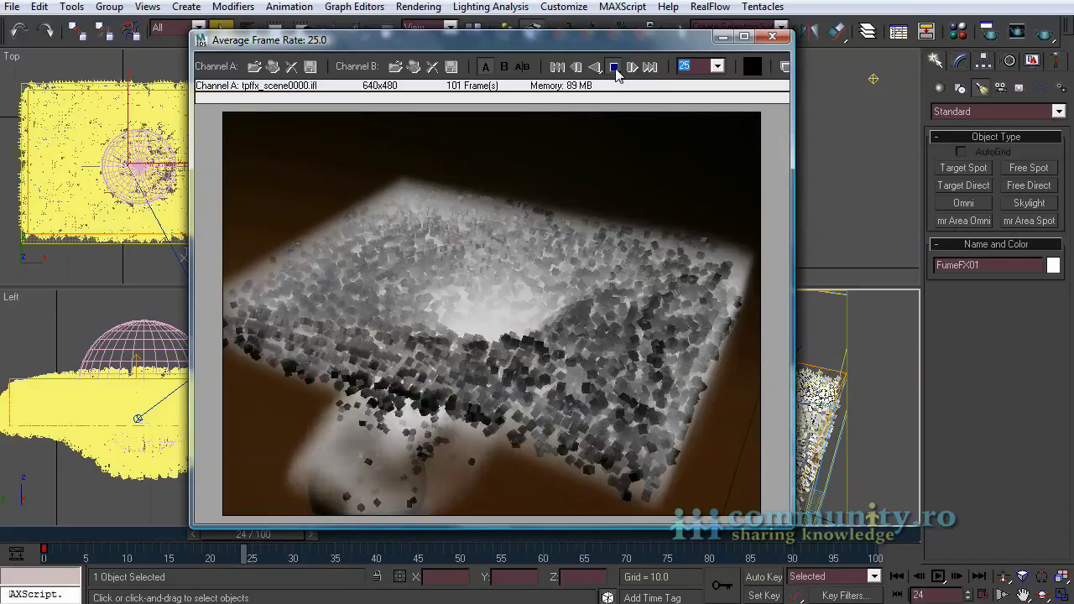
pyautogui.click(616, 68)
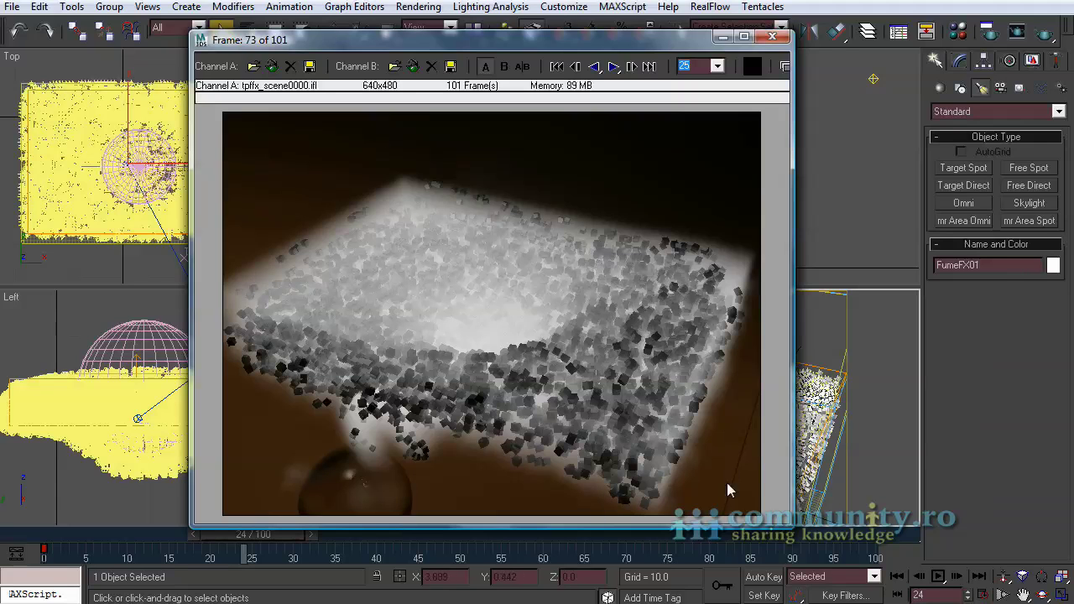
pyautogui.click(772, 36)
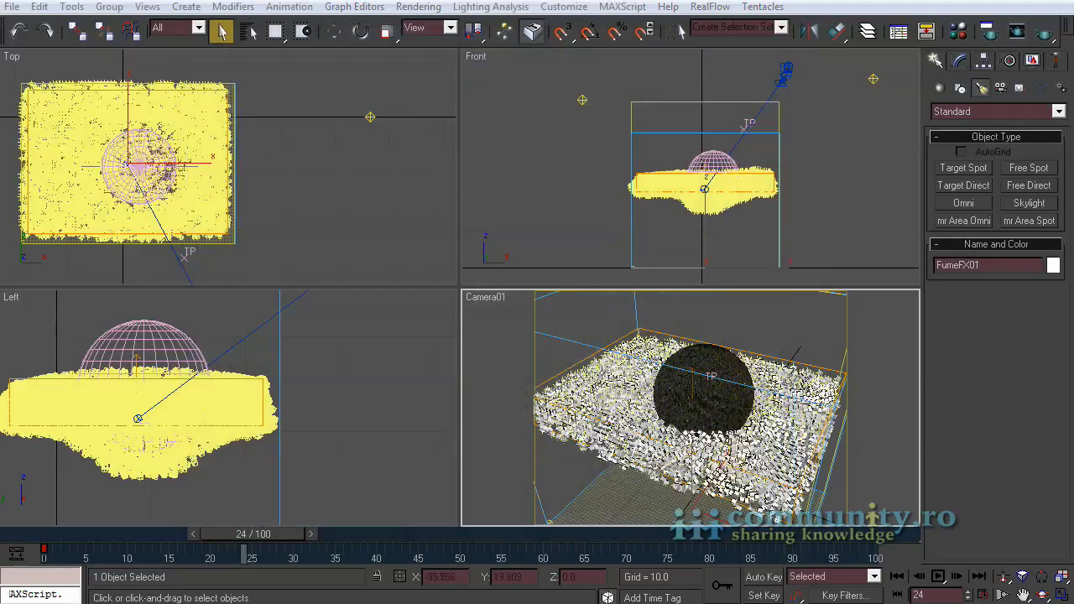
# Turn off Renderable in the object properties of FumeFX01.
pyautogui.rightClick(638, 317)
pyautogui.press('Escape')
pyautogui.rightClick(638, 318)
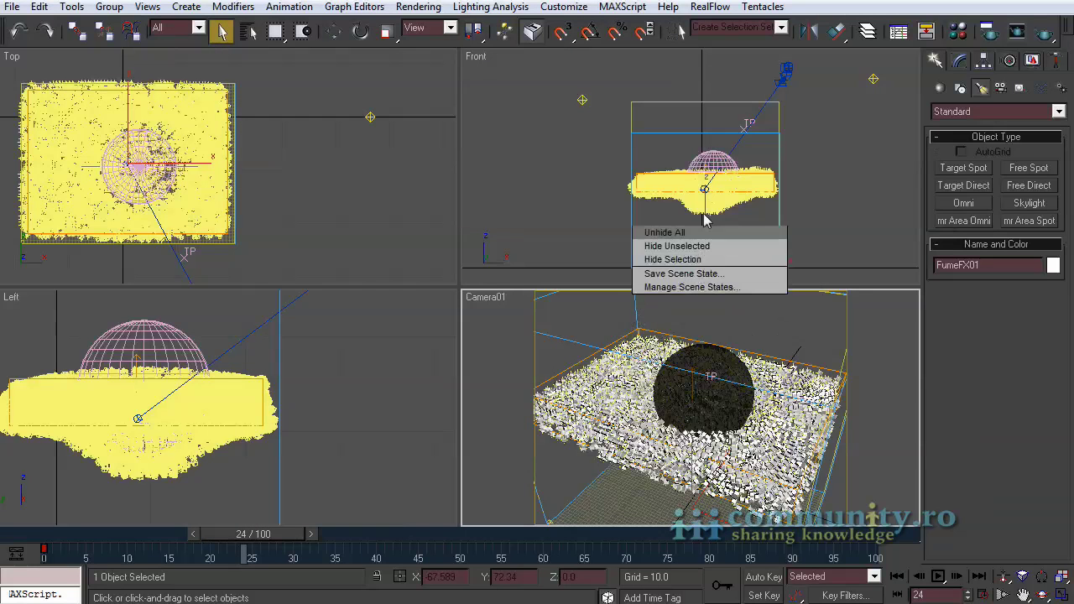
pyautogui.rightClick(634, 373)
pyautogui.click(676, 407)
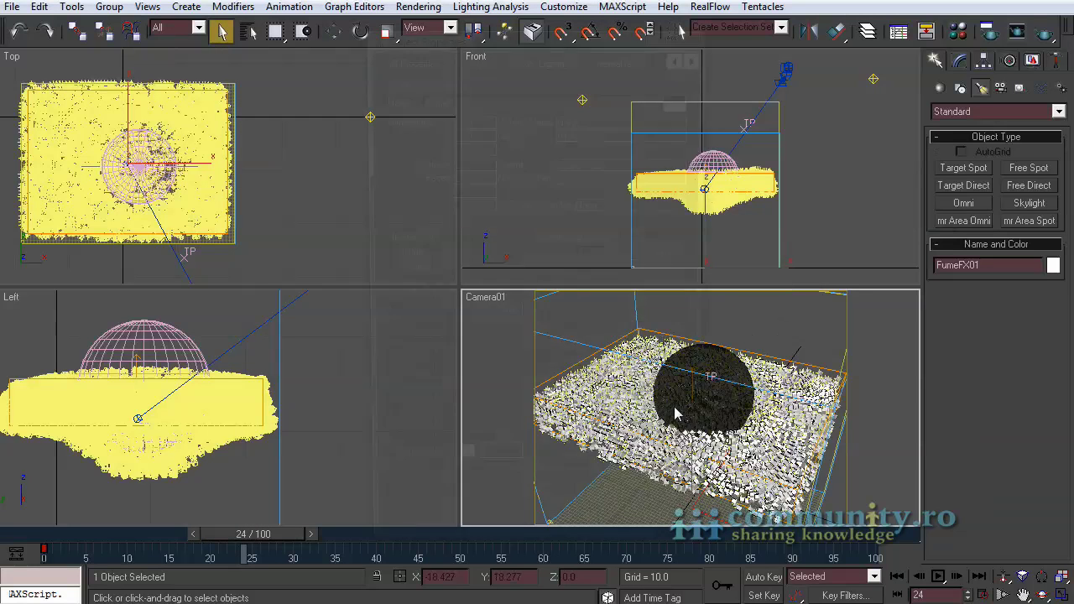
pyautogui.click(564, 270)
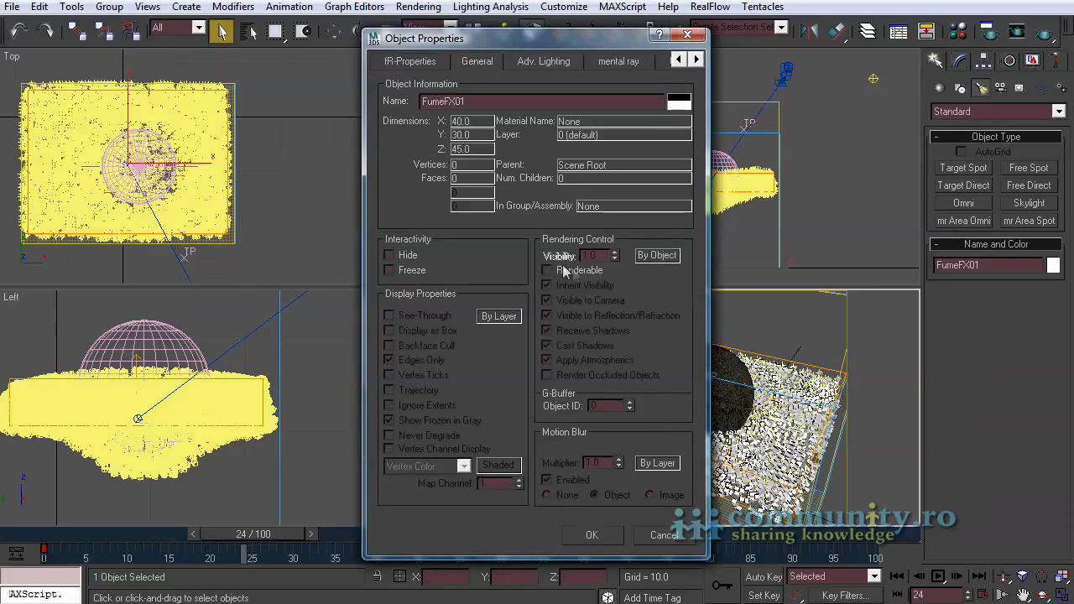
pyautogui.click(593, 534)
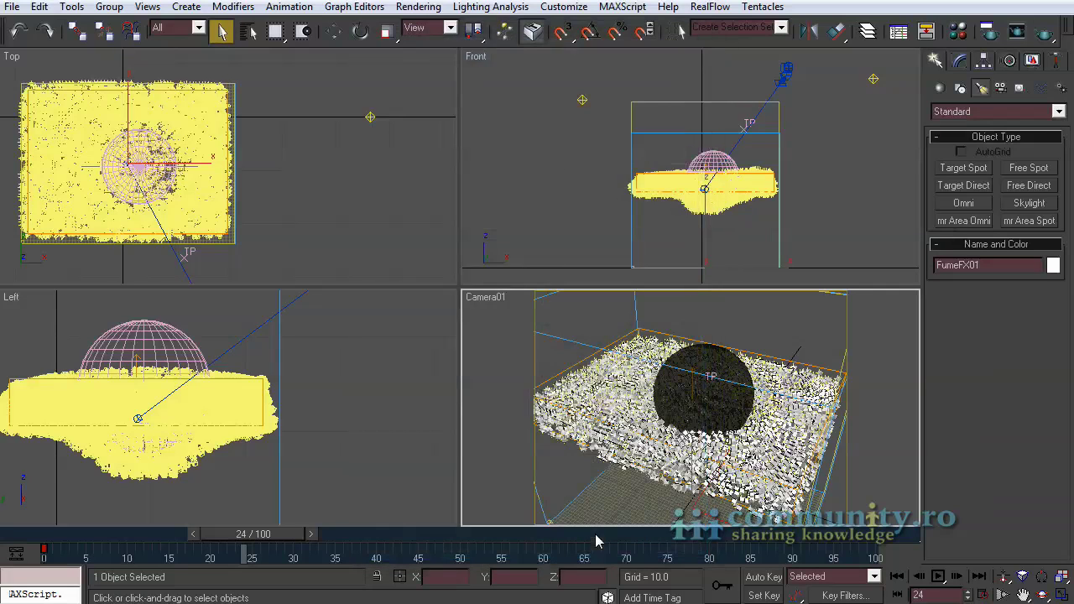
# Deselect everything, render Camera01 at frame 24 without the smoke, and close the rendered image.
pyautogui.click(773, 330)
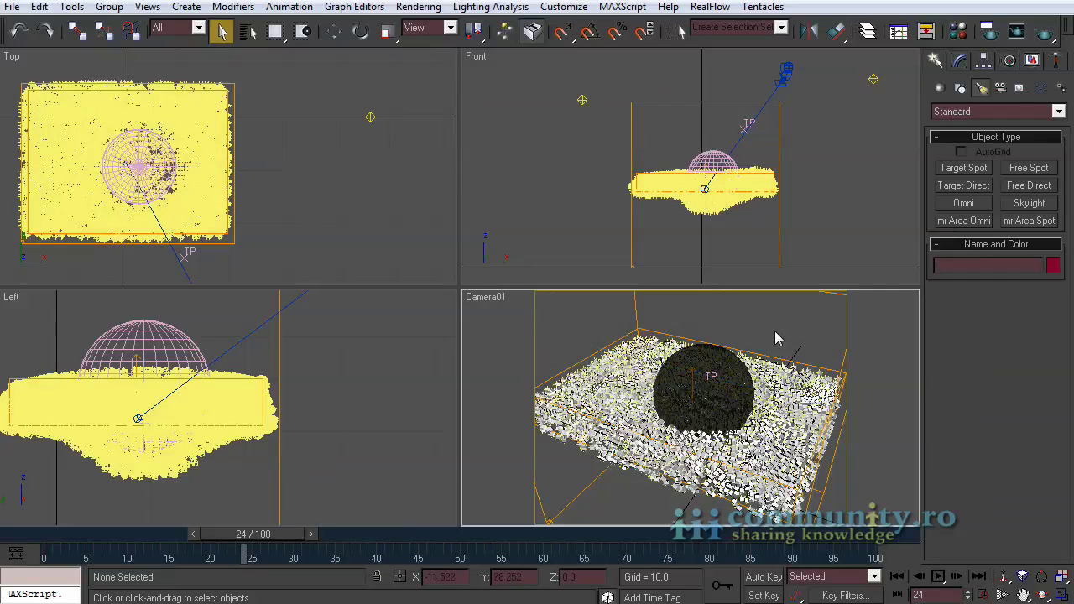
pyautogui.click(1045, 32)
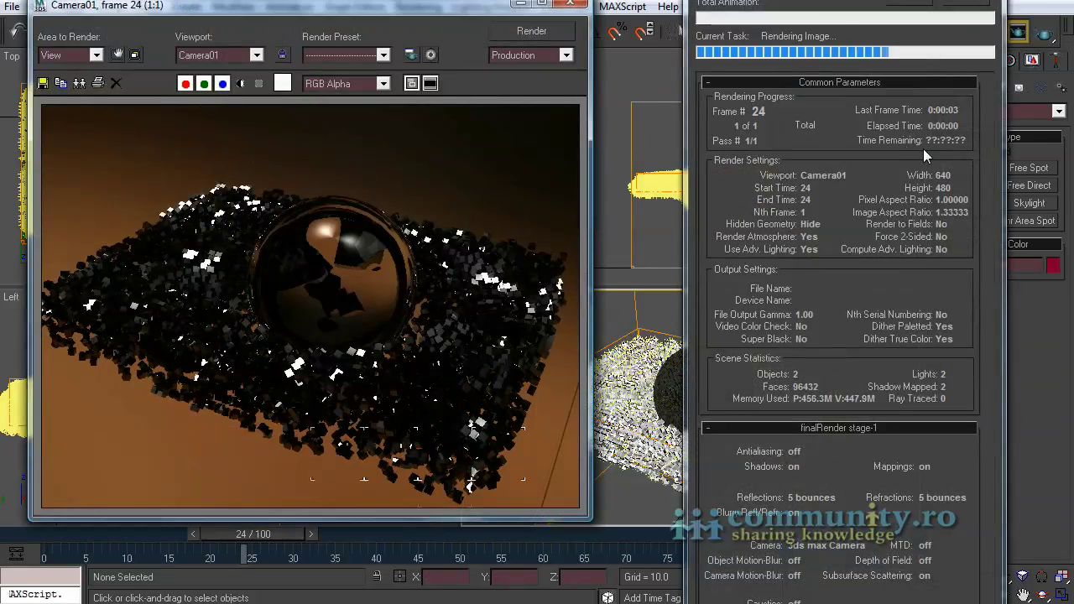
pyautogui.click(571, 3)
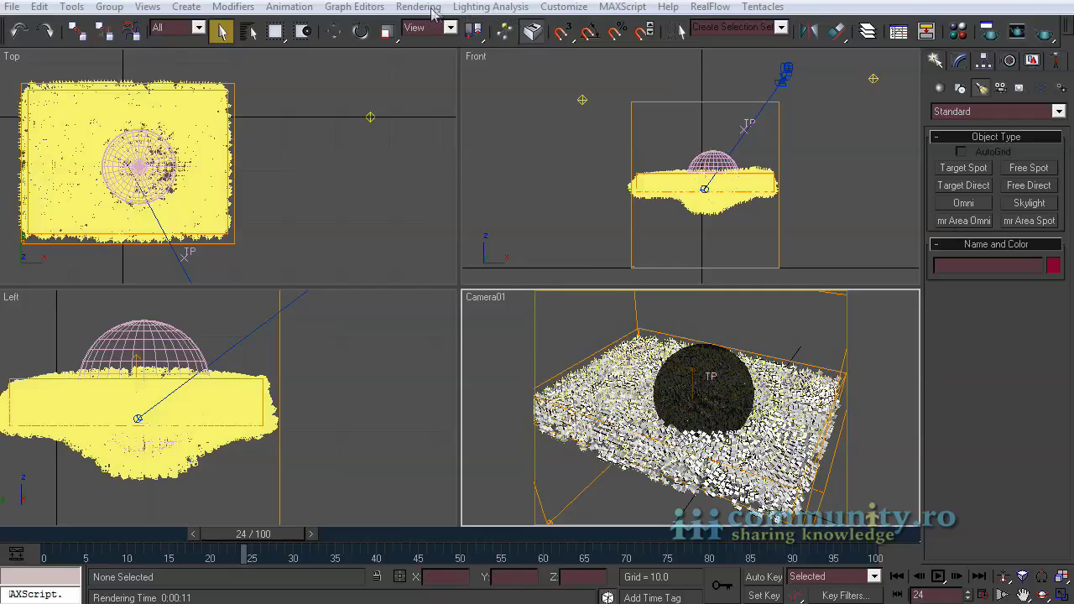
# Load the tpffx_scene_nofume0000.tga image sequence from the tp_scene_02 folder into channel A of the RAM Player with the default configuration.
pyautogui.click(434, 10)
pyautogui.click(487, 322)
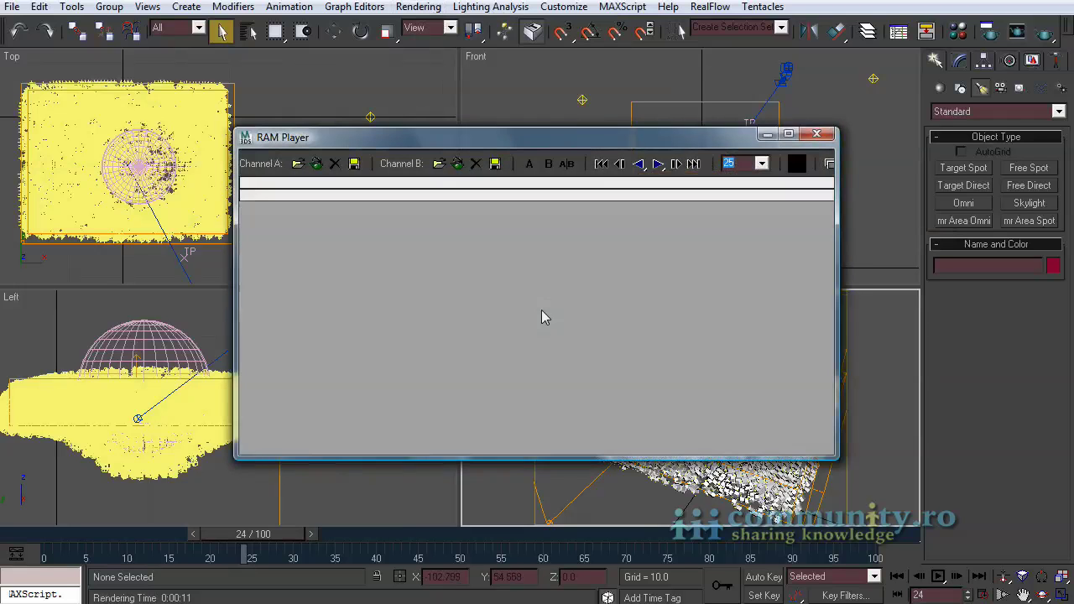
pyautogui.click(298, 164)
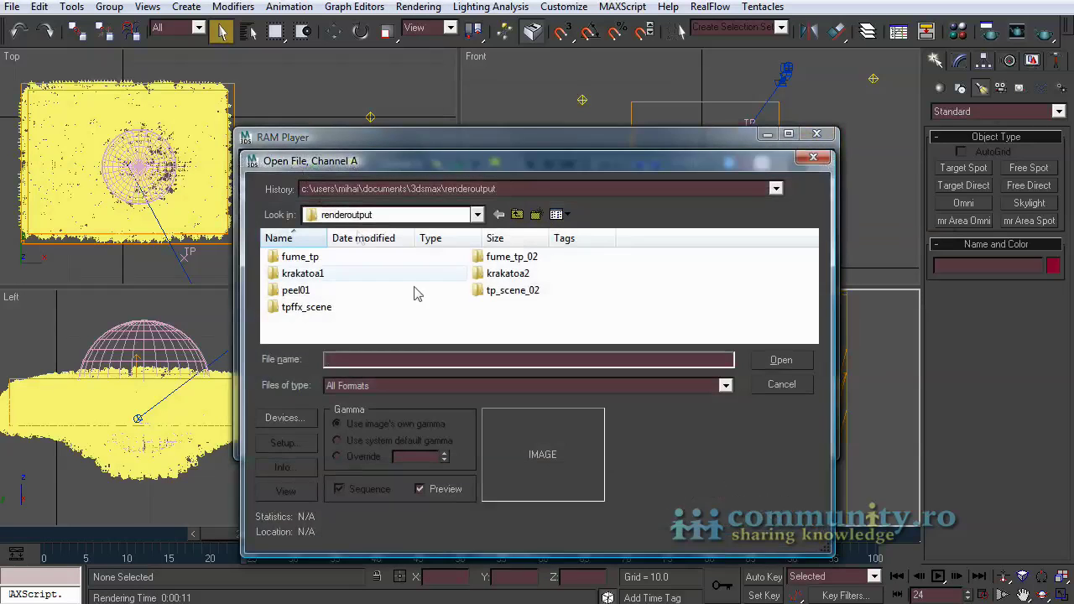
pyautogui.doubleClick(493, 290)
pyautogui.click(352, 257)
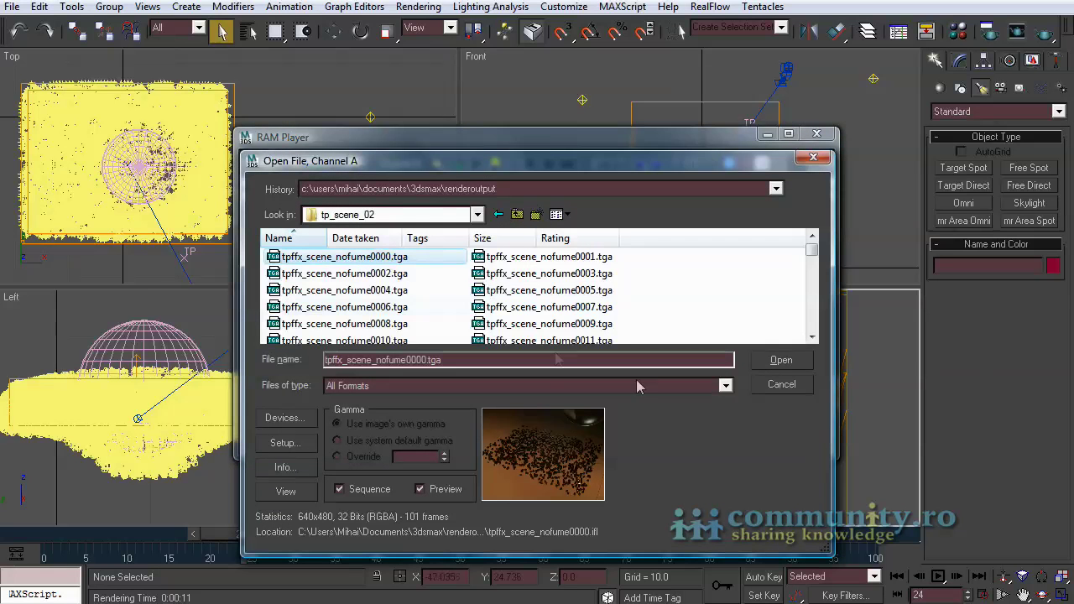
pyautogui.click(779, 361)
pyautogui.click(595, 421)
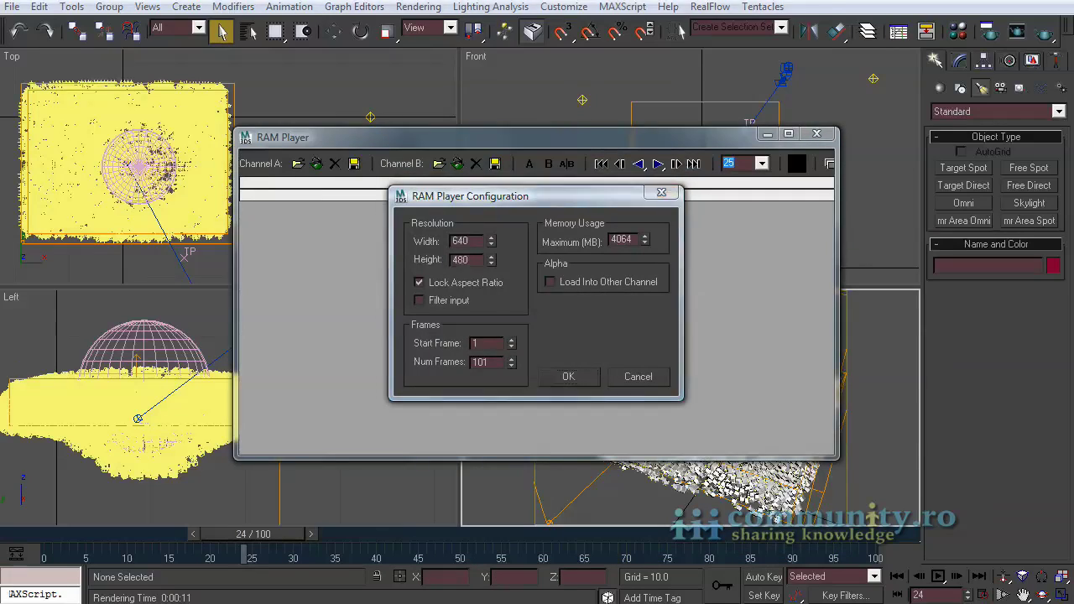
pyautogui.press('Return')
# Play the no-smoke sequence and set its playback rate to 25 frames per second.
pyautogui.click(639, 37)
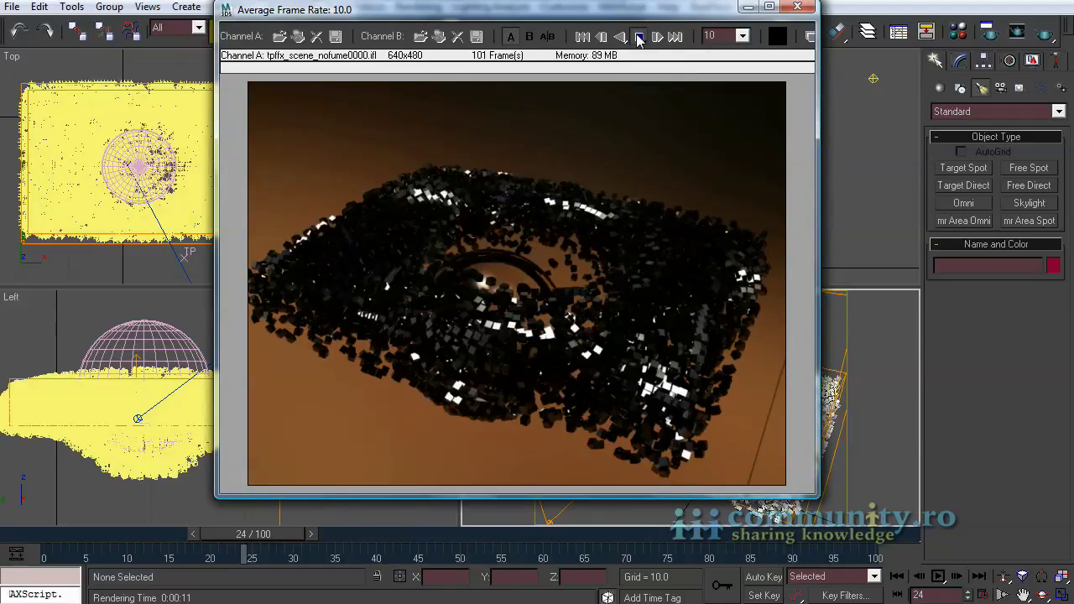
pyautogui.click(720, 34)
pyautogui.click(713, 85)
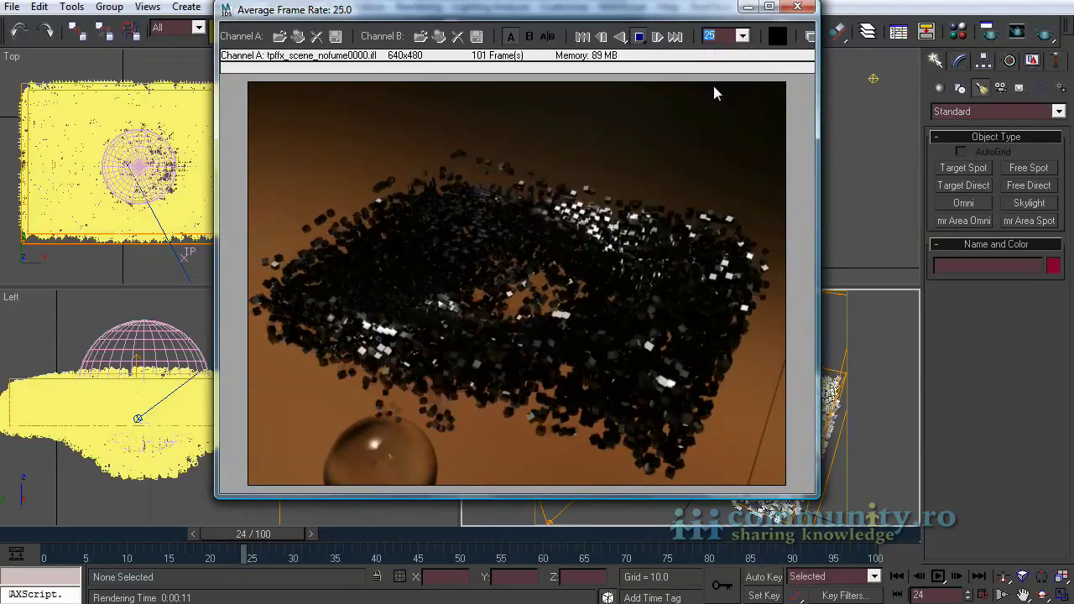